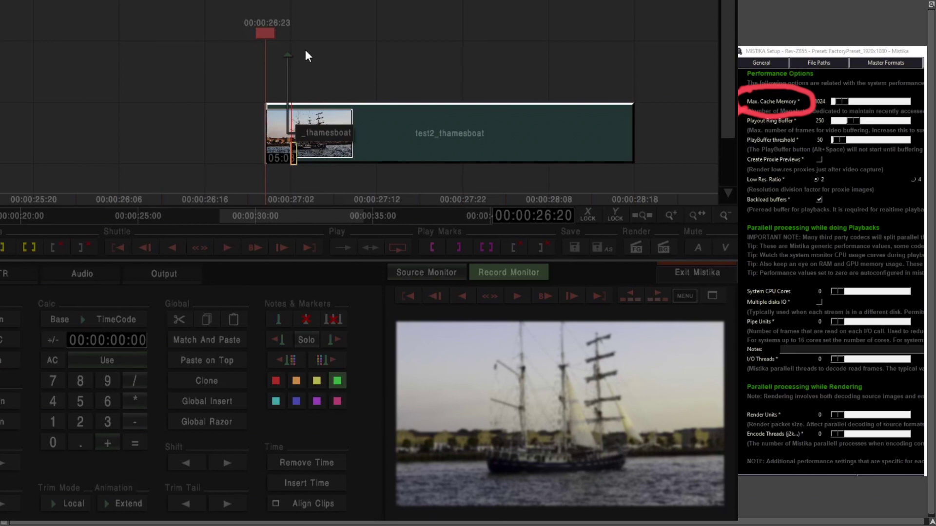
Step: Play the timeline from the start of the test2_thamesboat clip and stop the playback
{"action": "key", "text": "space"}
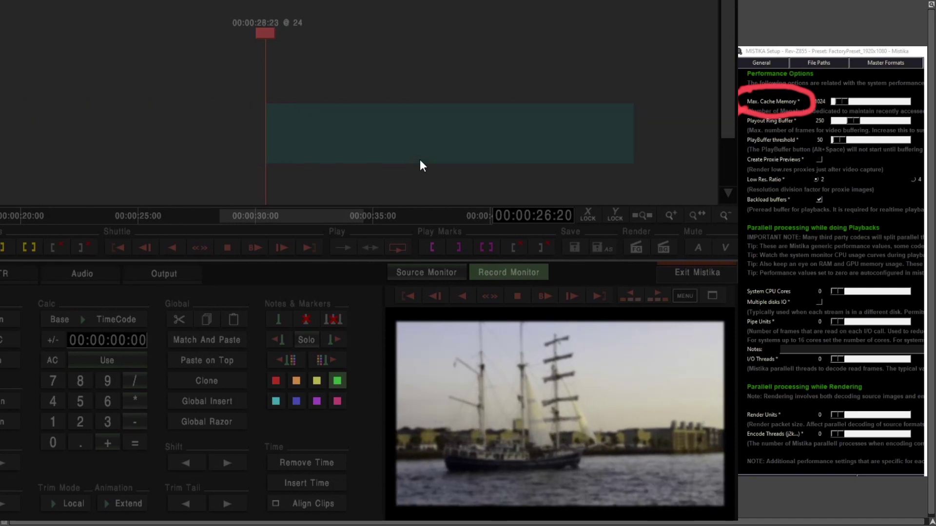
{"action": "key", "text": "space"}
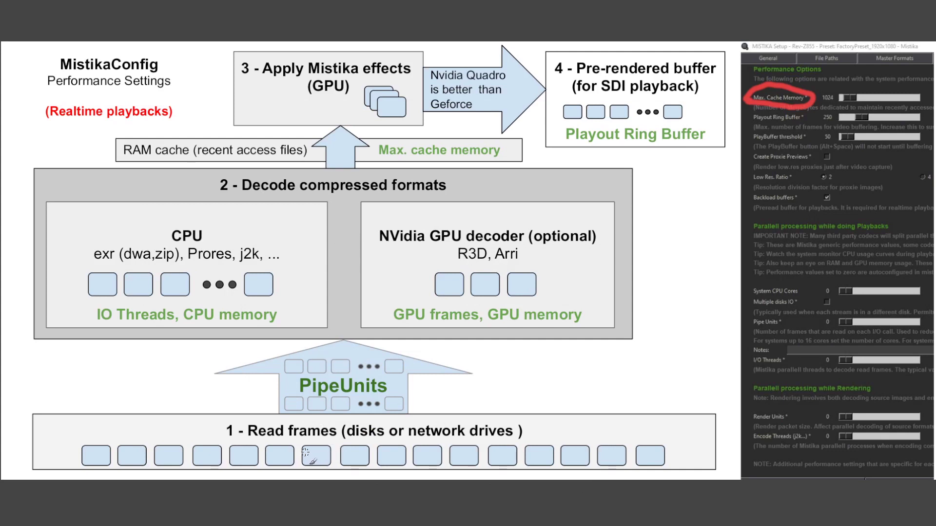
Step: Draw a red arrow on the performance diagram from one of the read frames up to the RAM cache
{"action": "mouse_move", "coordinate": [310, 458]}
{"action": "left_mouse_down"}
{"action": "mouse_move", "coordinate": [323, 462]}
{"action": "mouse_move", "coordinate": [350, 265]}
{"action": "mouse_move", "coordinate": [333, 165]}
{"action": "mouse_move", "coordinate": [350, 164]}
{"action": "mouse_move", "coordinate": [347, 154]}
{"action": "left_mouse_up"}
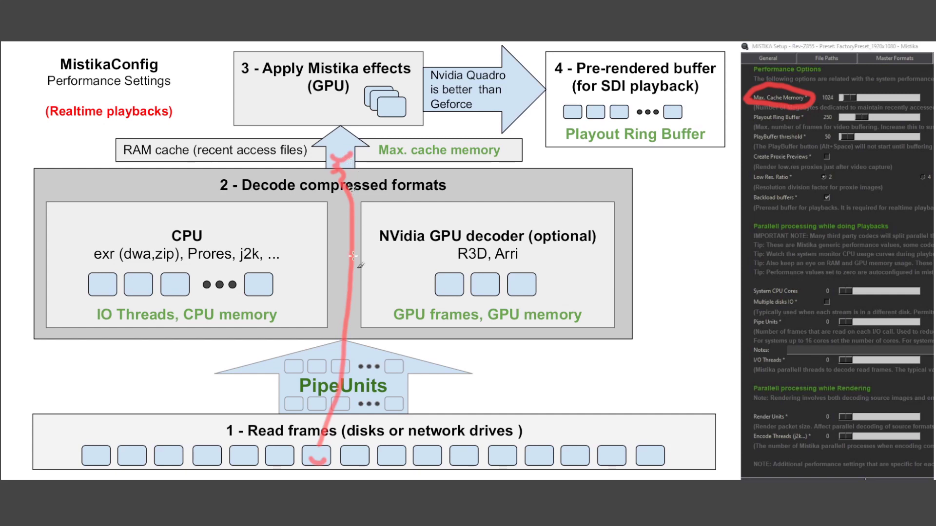
{"action": "left_click_drag", "start_coordinate": [310, 457], "coordinate": [324, 456]}
{"action": "left_click_drag", "start_coordinate": [331, 154], "coordinate": [340, 161]}
{"action": "left_click", "coordinate": [333, 147]}
{"action": "left_click", "coordinate": [350, 147]}
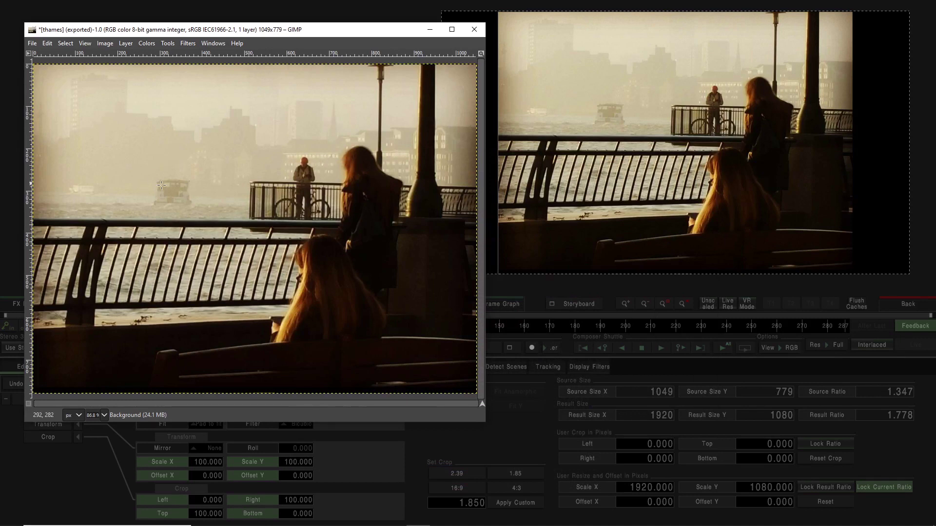
Step: Reapply the last filter to the thames image in GIMP and export it over thames.jpg
{"action": "key", "text": "ctrl+f"}
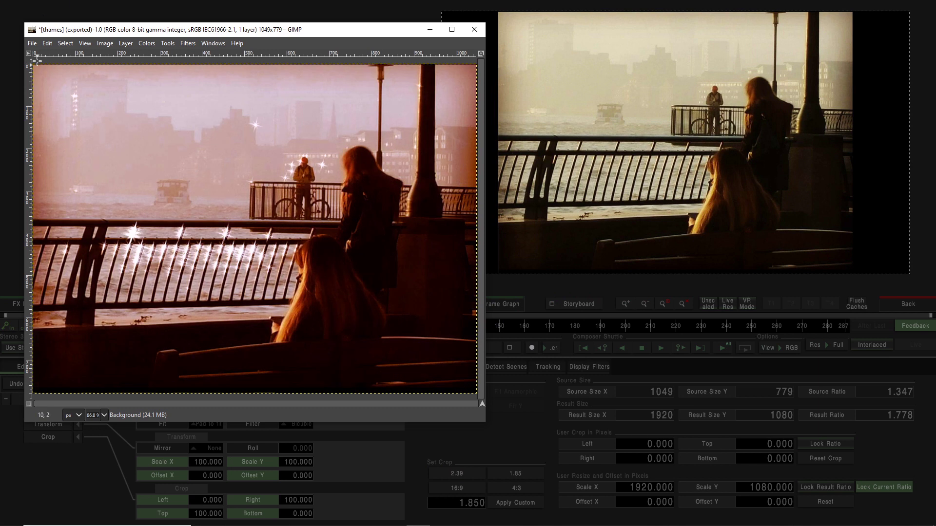
{"action": "left_click", "coordinate": [33, 45]}
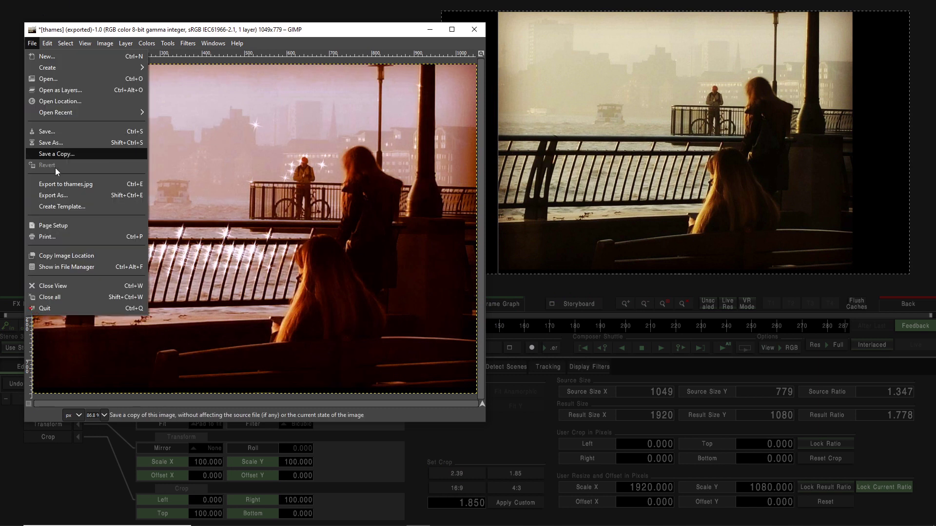
{"action": "left_click", "coordinate": [66, 184]}
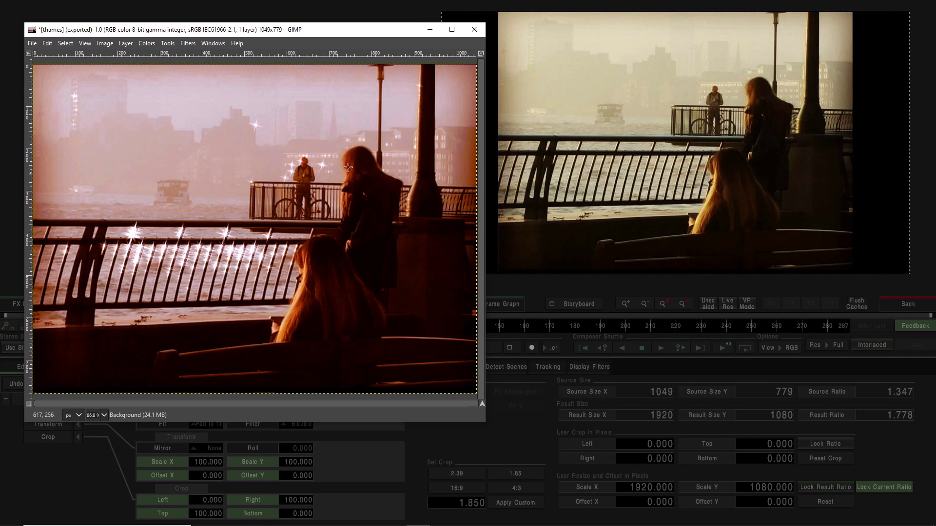
Step: Switch from GIMP back to Mistika, recentre the image in the viewer and scrub through the clip
{"action": "left_click", "coordinate": [430, 31]}
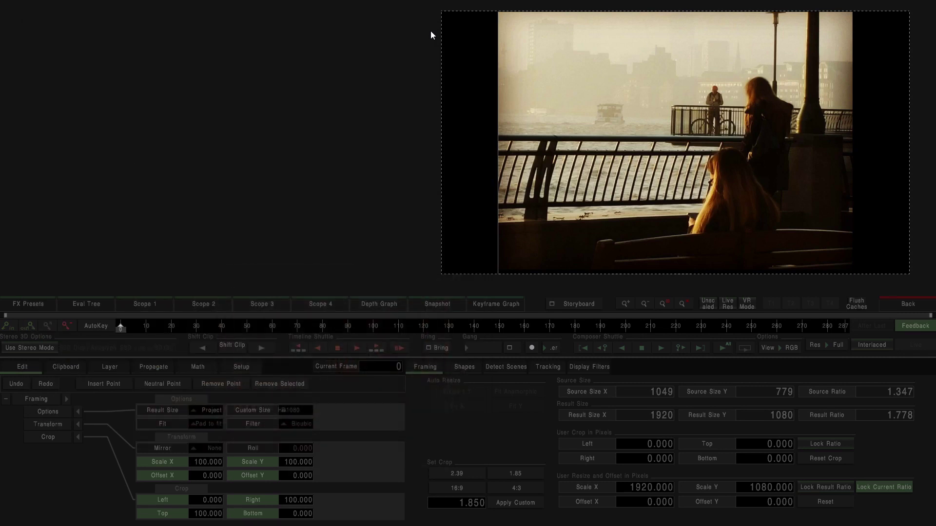
{"action": "left_click_drag", "start_coordinate": [384, 139], "coordinate": [241, 144]}
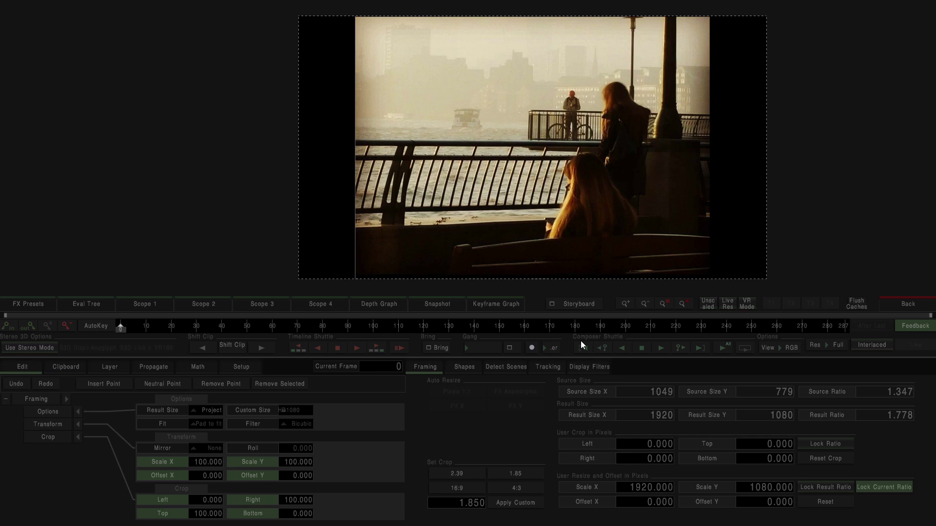
{"action": "left_click_drag", "start_coordinate": [524, 328], "coordinate": [295, 321]}
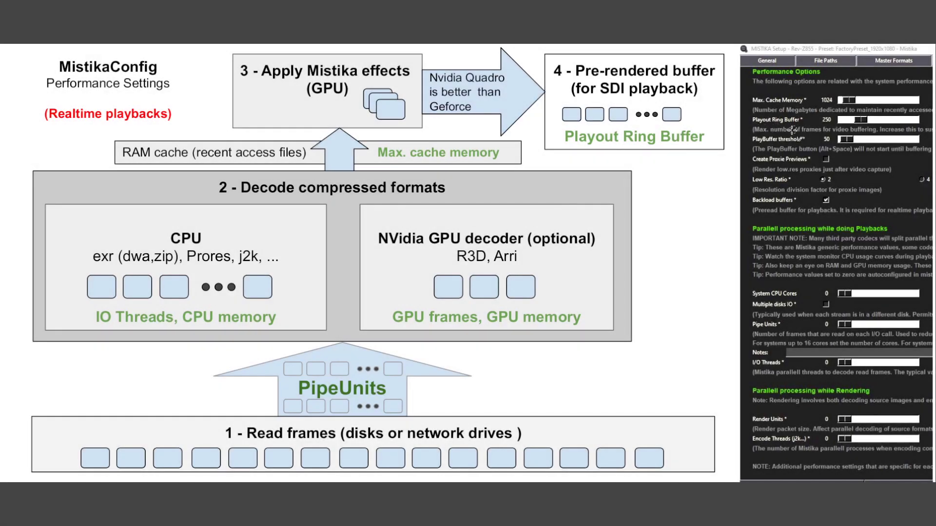
Step: Mark the Playout Ring Buffer setting with a red annotation
{"action": "mouse_move", "coordinate": [743, 117]}
{"action": "left_mouse_down"}
{"action": "mouse_move", "coordinate": [792, 104]}
{"action": "mouse_move", "coordinate": [813, 115]}
{"action": "mouse_move", "coordinate": [806, 129]}
{"action": "mouse_move", "coordinate": [781, 133]}
{"action": "mouse_move", "coordinate": [739, 124]}
{"action": "mouse_move", "coordinate": [751, 115]}
{"action": "mouse_move", "coordinate": [709, 119]}
{"action": "left_mouse_up"}
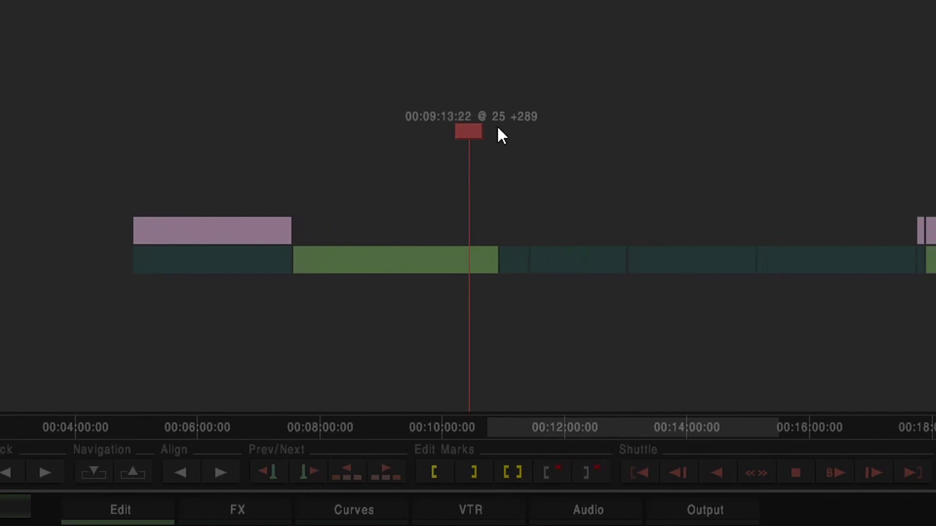
Step: Move along the timeline to the cachediagram clips and play from there to review the following clips
{"action": "left_click_drag", "start_coordinate": [639, 151], "coordinate": [293, 147]}
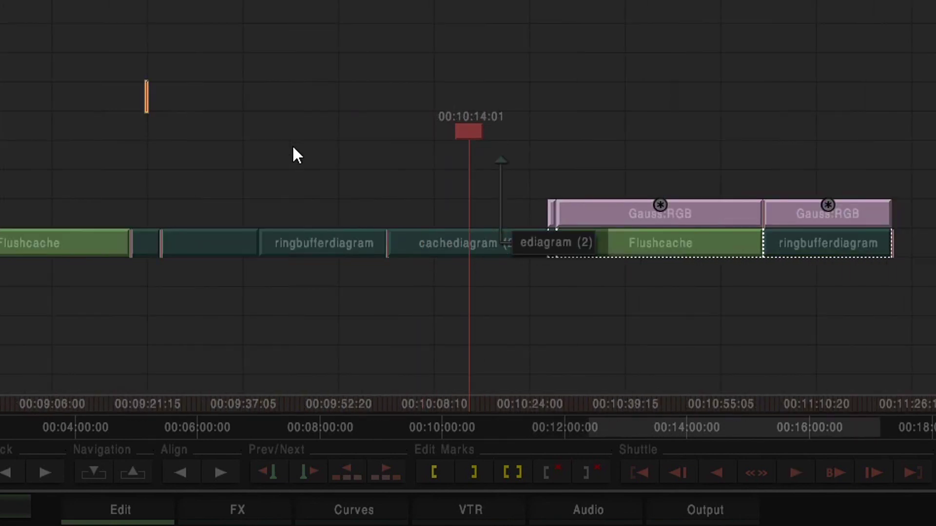
{"action": "key", "text": "space"}
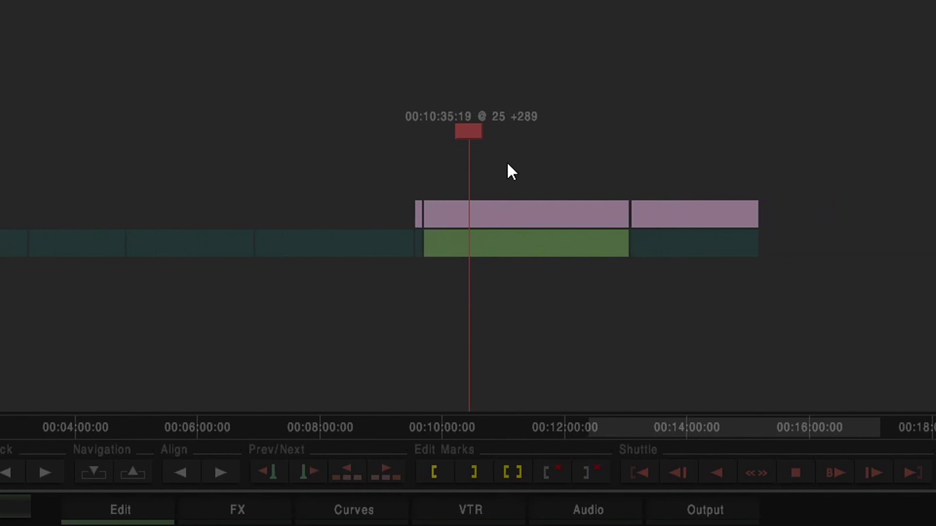
{"action": "mouse_move", "coordinate": [507, 164]}
{"action": "left_mouse_down"}
{"action": "mouse_move", "coordinate": [577, 167]}
{"action": "mouse_move", "coordinate": [525, 168]}
{"action": "left_mouse_up"}
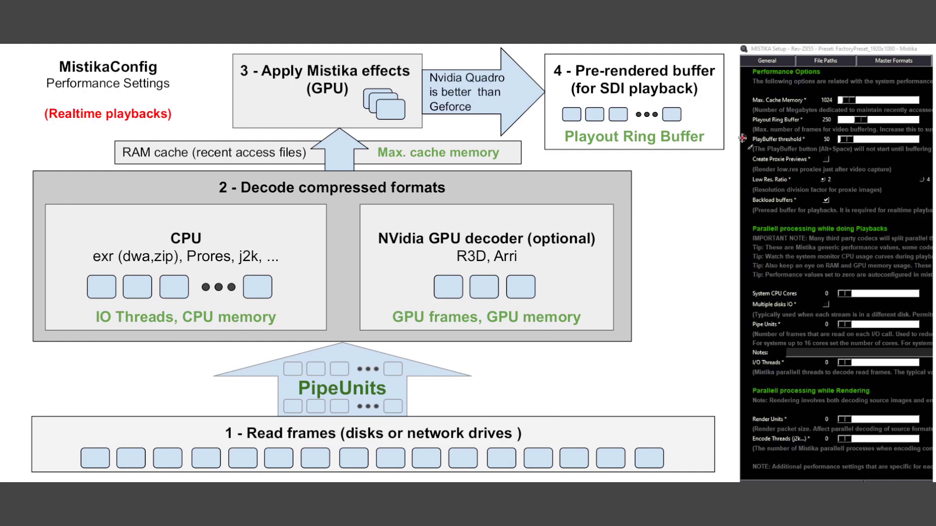
Step: Circle the PlayBuffer threshold setting in red and mark its value of 50
{"action": "mouse_move", "coordinate": [742, 138]}
{"action": "left_mouse_down"}
{"action": "mouse_move", "coordinate": [809, 130]}
{"action": "mouse_move", "coordinate": [797, 150]}
{"action": "mouse_move", "coordinate": [744, 145]}
{"action": "mouse_move", "coordinate": [745, 136]}
{"action": "mouse_move", "coordinate": [759, 154]}
{"action": "left_mouse_up"}
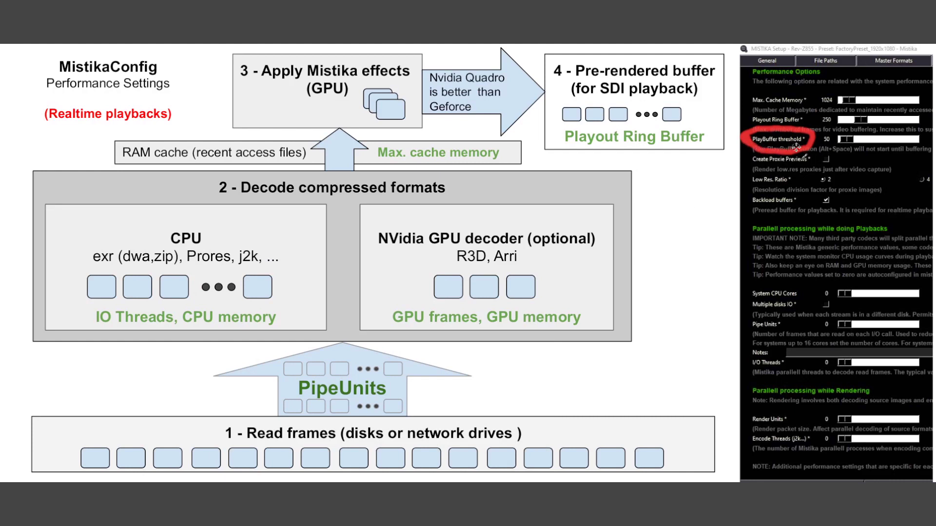
{"action": "mouse_move", "coordinate": [829, 131]}
{"action": "left_mouse_down"}
{"action": "mouse_move", "coordinate": [827, 150]}
{"action": "mouse_move", "coordinate": [845, 132]}
{"action": "left_mouse_up"}
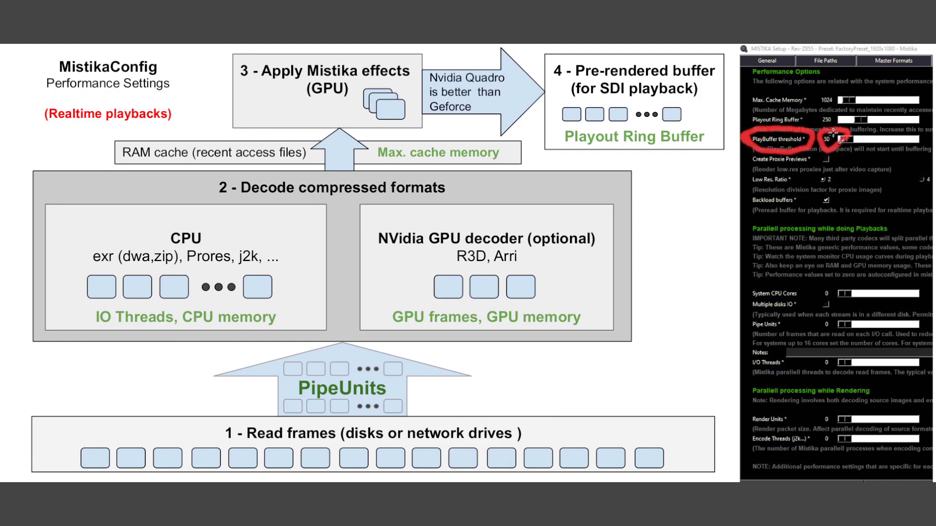
{"action": "mouse_move", "coordinate": [825, 128]}
{"action": "left_mouse_down"}
{"action": "mouse_move", "coordinate": [756, 95]}
{"action": "mouse_move", "coordinate": [676, 88]}
{"action": "mouse_move", "coordinate": [567, 115]}
{"action": "mouse_move", "coordinate": [621, 114]}
{"action": "left_mouse_up"}
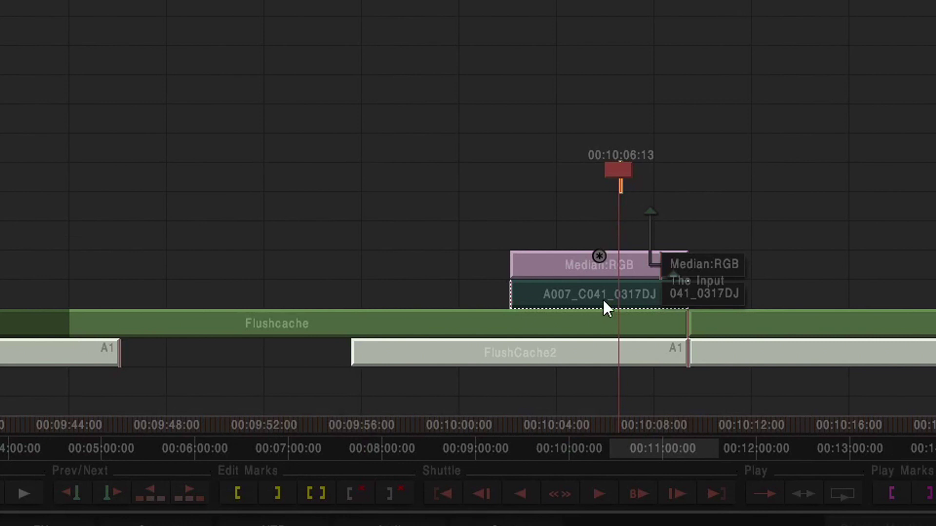
Step: Start buffered playback at the A007_C041 clip with the Median:RGB effect
{"action": "left_click", "coordinate": [643, 498]}
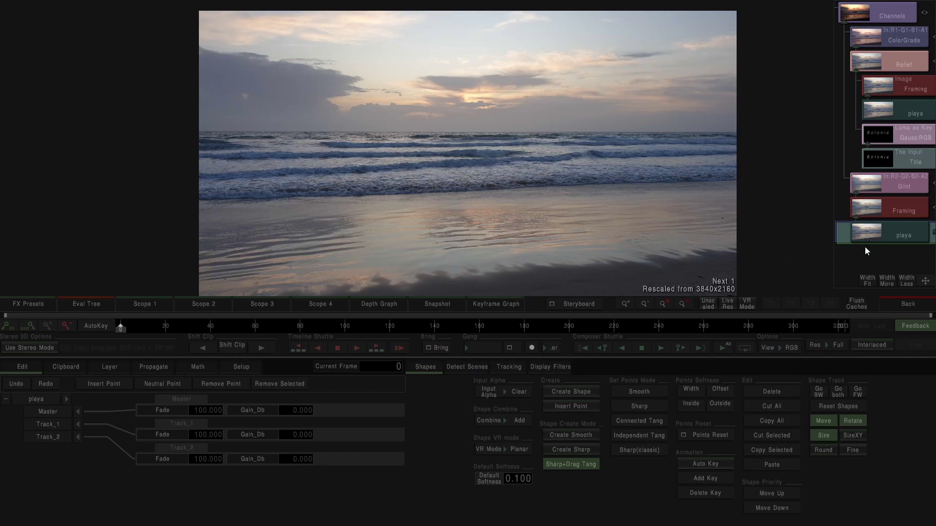
Step: Play the playa source node in the effect editor and stop at frame 107
{"action": "left_click", "coordinate": [656, 349]}
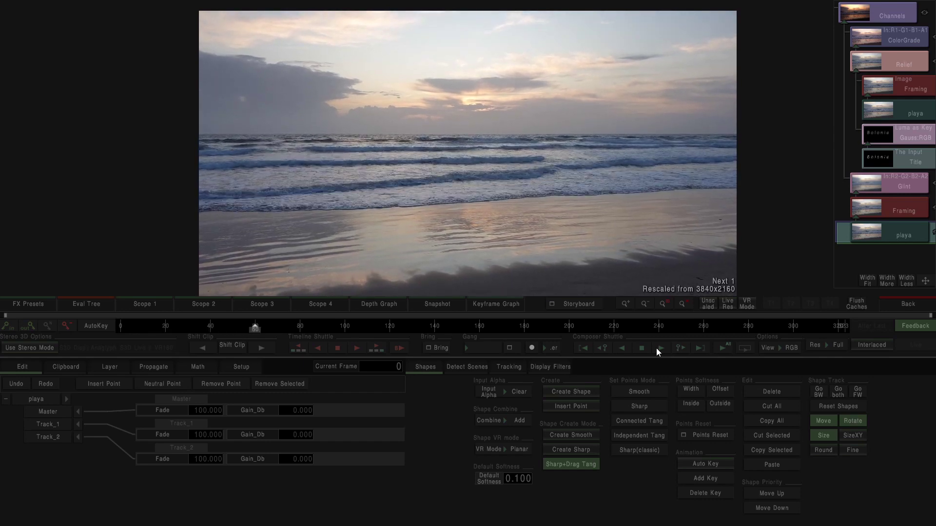
{"action": "left_click", "coordinate": [648, 348]}
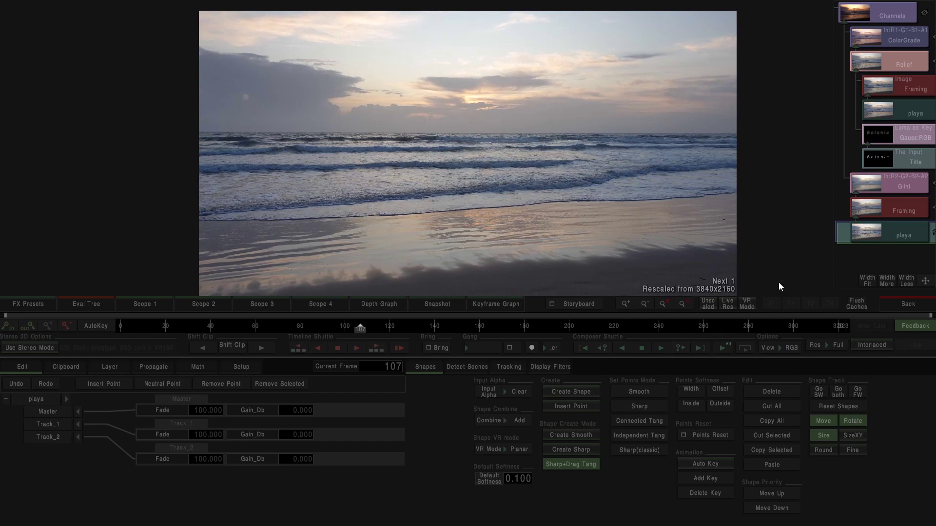
Step: Return to the timeline and play the Bolonia effect stack from 00:07:28:08, enlarging the record monitor to full screen
{"action": "left_click", "coordinate": [887, 302]}
{"action": "left_click_drag", "start_coordinate": [262, 235], "coordinate": [325, 241]}
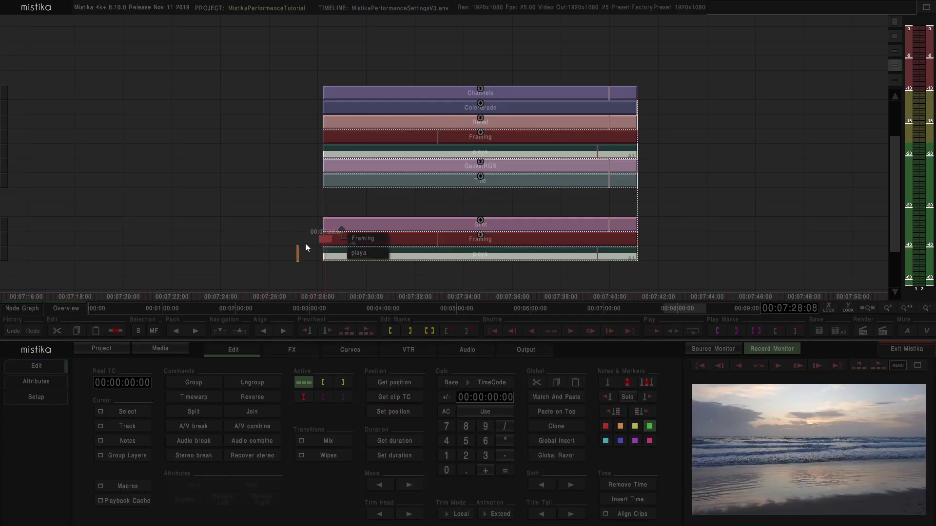
{"action": "key", "text": "space"}
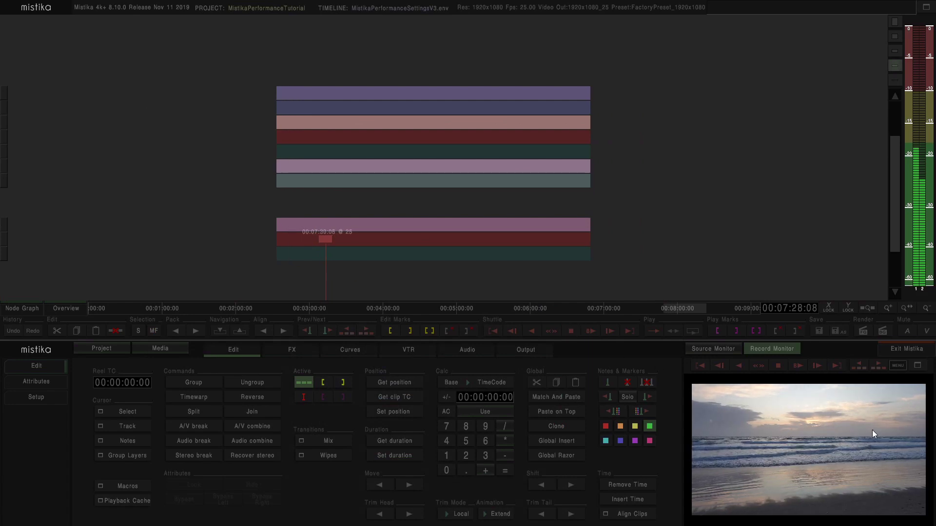
{"action": "left_click", "coordinate": [916, 366]}
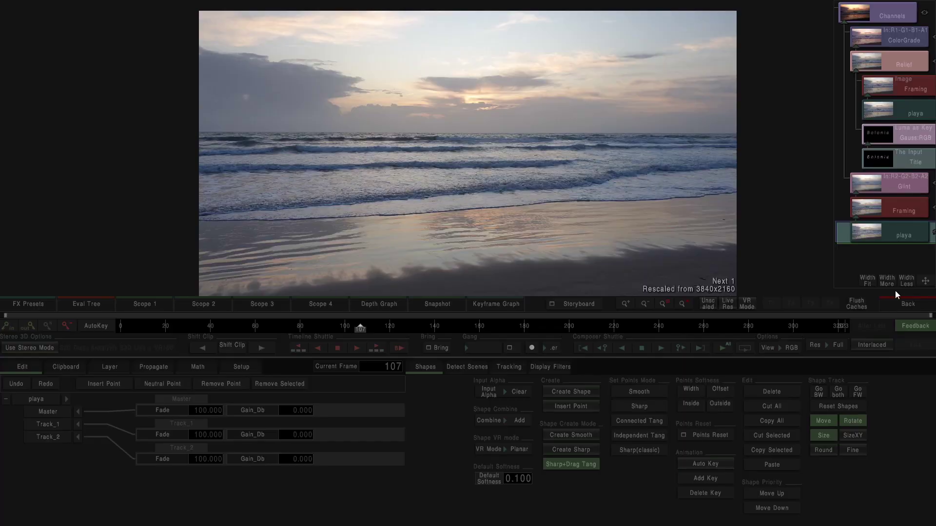
Step: View the output of the Channels node and scrub through the composite to frame 304
{"action": "left_click", "coordinate": [902, 13]}
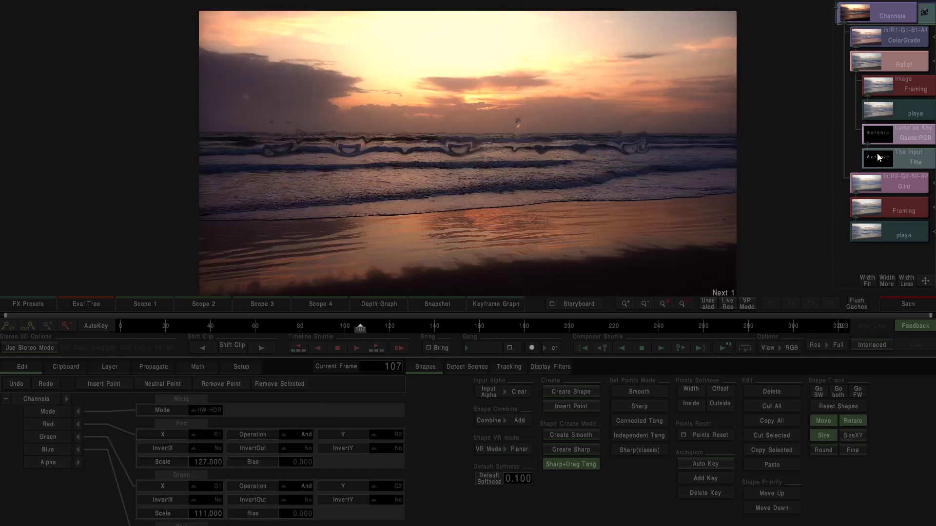
{"action": "left_click_drag", "start_coordinate": [273, 325], "coordinate": [373, 343]}
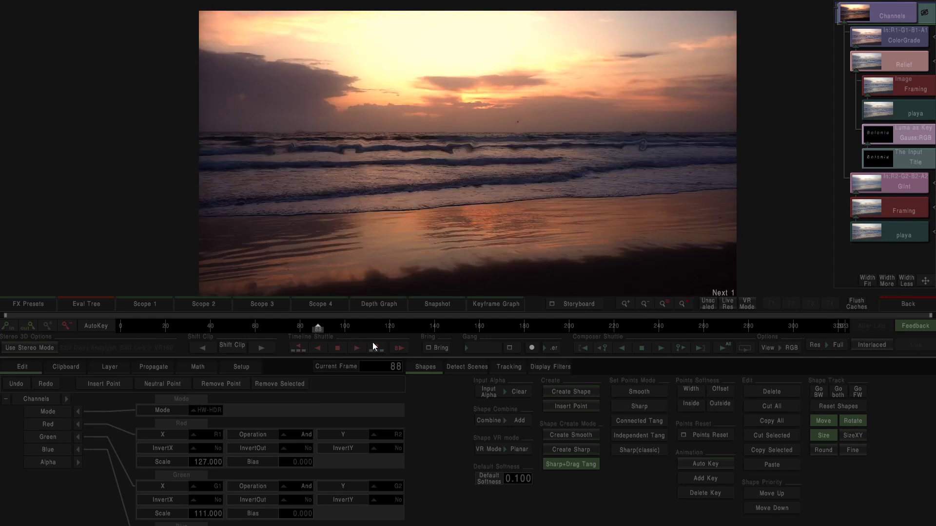
{"action": "left_click", "coordinate": [373, 345]}
{"action": "left_click_drag", "start_coordinate": [655, 330], "coordinate": [851, 334]}
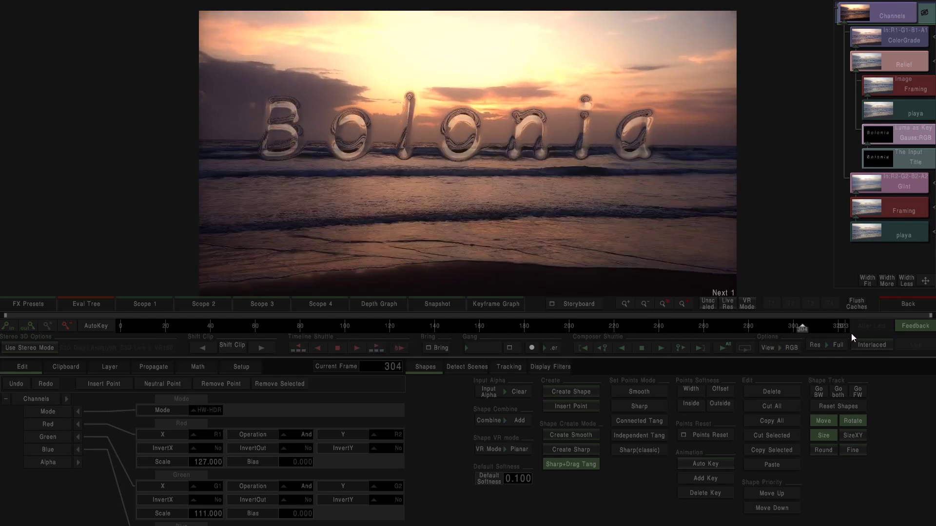
Step: Create a timeline note at 00:09:34:21 with green circles around the Relief and Glint branches of the node tree
{"action": "left_click", "coordinate": [901, 305]}
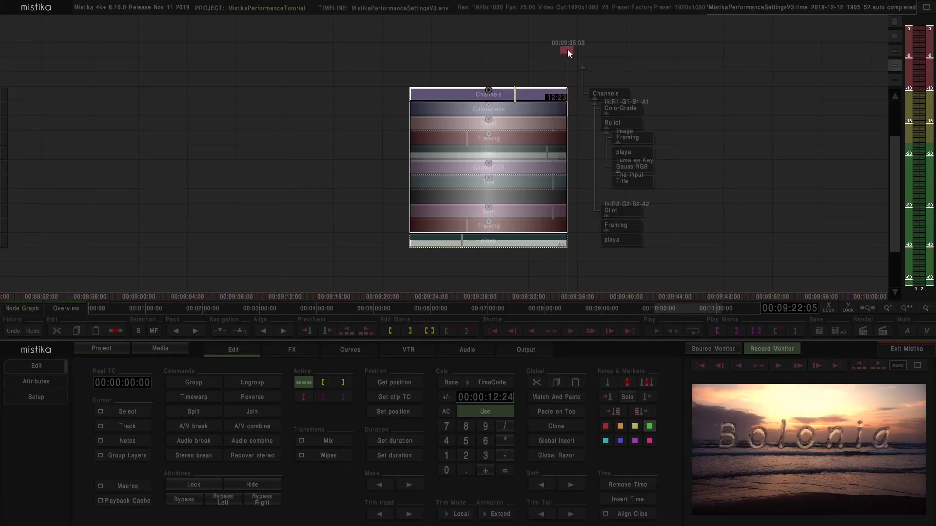
{"action": "left_click_drag", "start_coordinate": [568, 49], "coordinate": [564, 49]}
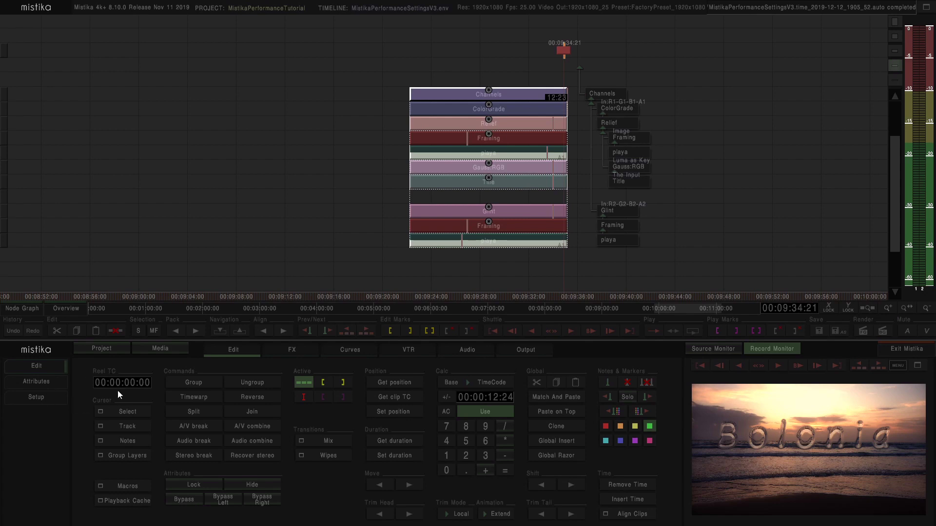
{"action": "left_click", "coordinate": [130, 441]}
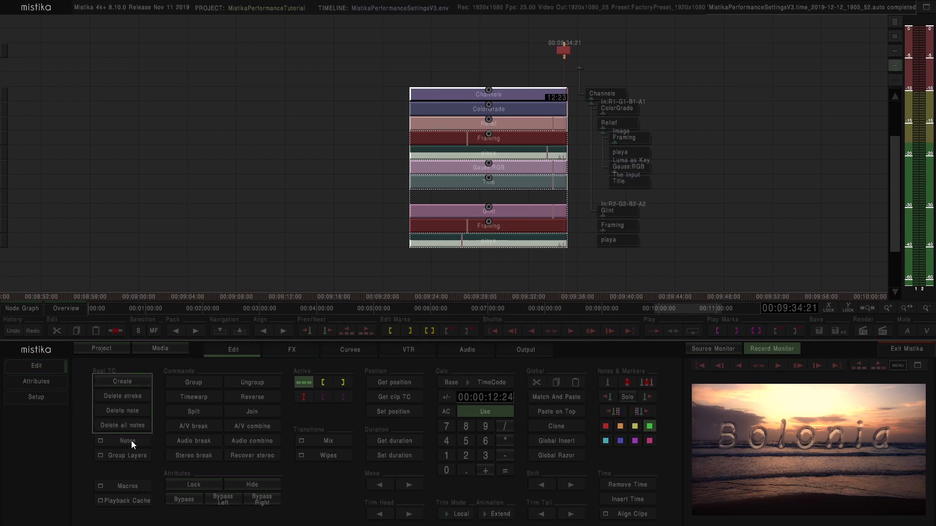
{"action": "left_click", "coordinate": [129, 382]}
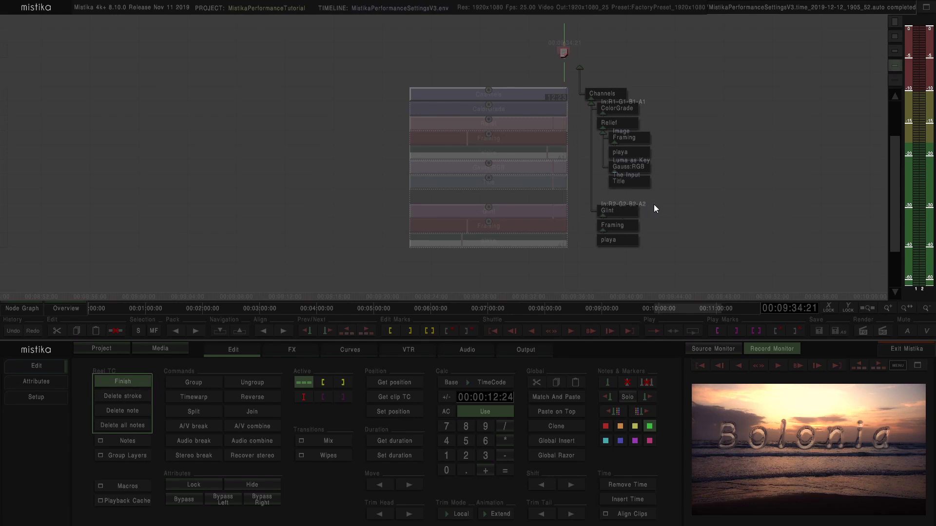
{"action": "left_click_drag", "start_coordinate": [653, 204], "coordinate": [586, 207]}
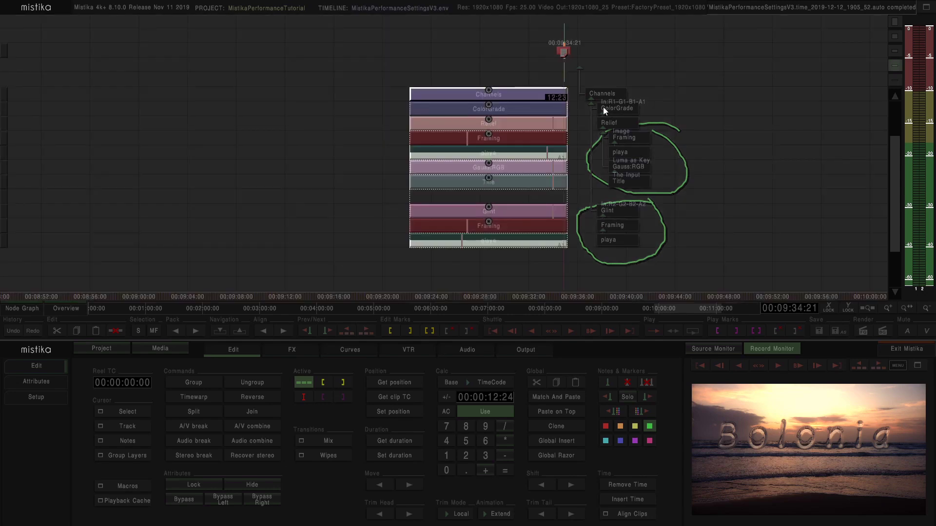
Step: Open the Channels stack in the effect editor and try the Relief node's displacement map Blur at 0, restoring it to 0.489
{"action": "double_click", "coordinate": [515, 95]}
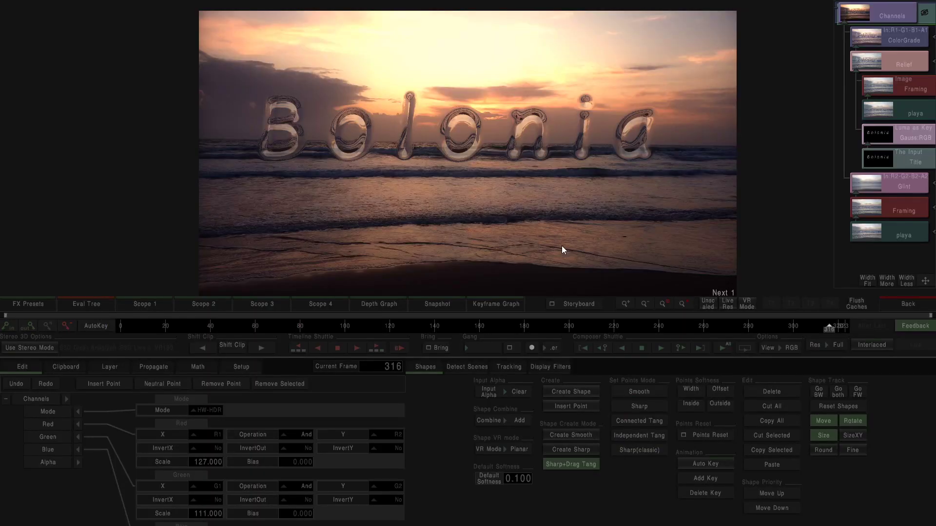
{"action": "left_click", "coordinate": [894, 60]}
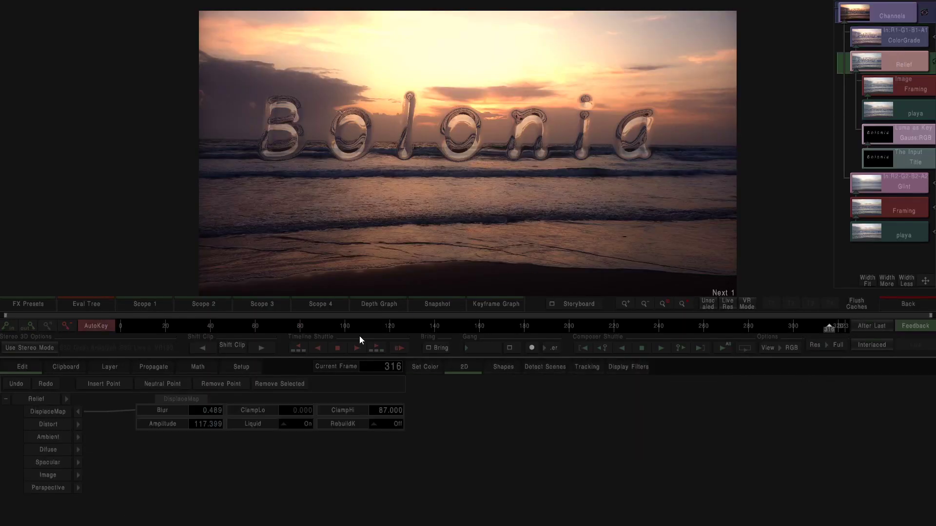
{"action": "left_click_drag", "start_coordinate": [220, 408], "coordinate": [143, 444]}
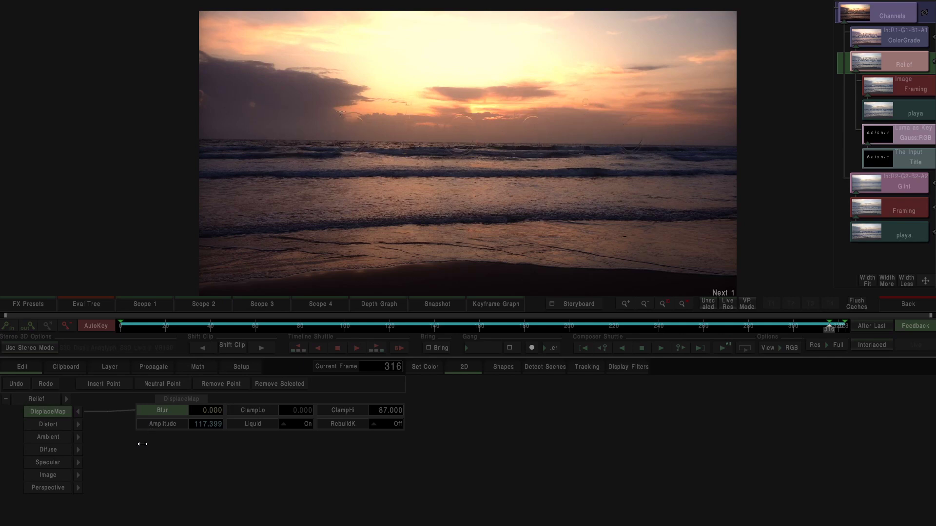
{"action": "mouse_move", "coordinate": [192, 377]}
{"action": "left_mouse_down"}
{"action": "mouse_move", "coordinate": [194, 367]}
{"action": "mouse_move", "coordinate": [194, 384]}
{"action": "left_mouse_up"}
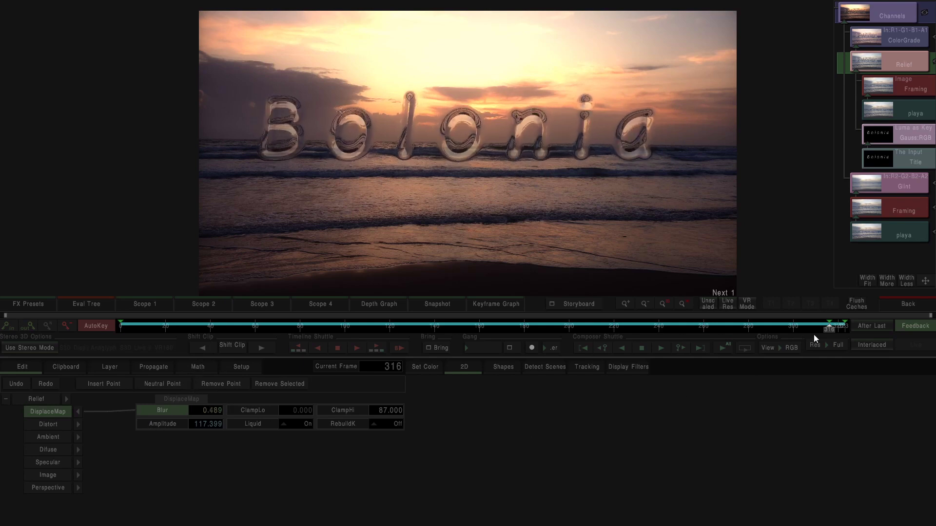
Step: View the Relief composite at frame 299, leave the effect editor and return to the timeline
{"action": "left_click", "coordinate": [796, 326]}
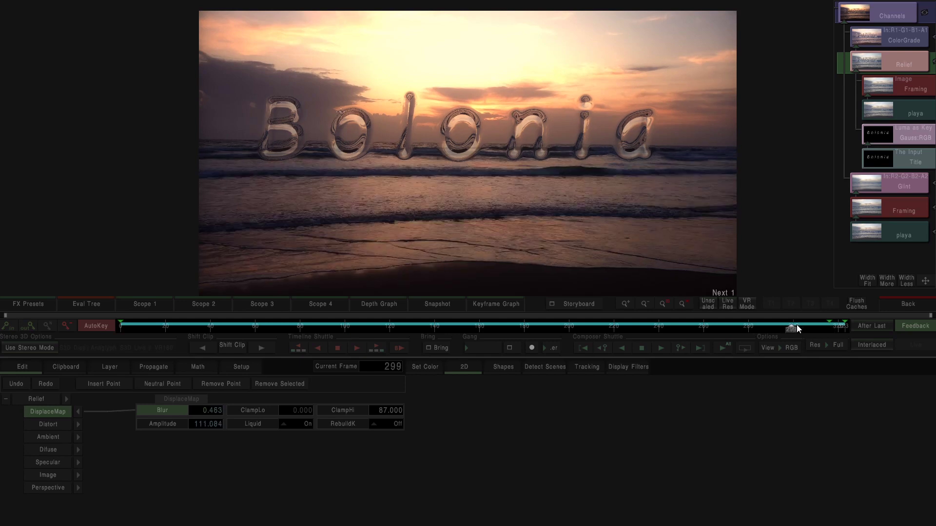
{"action": "left_click", "coordinate": [891, 300]}
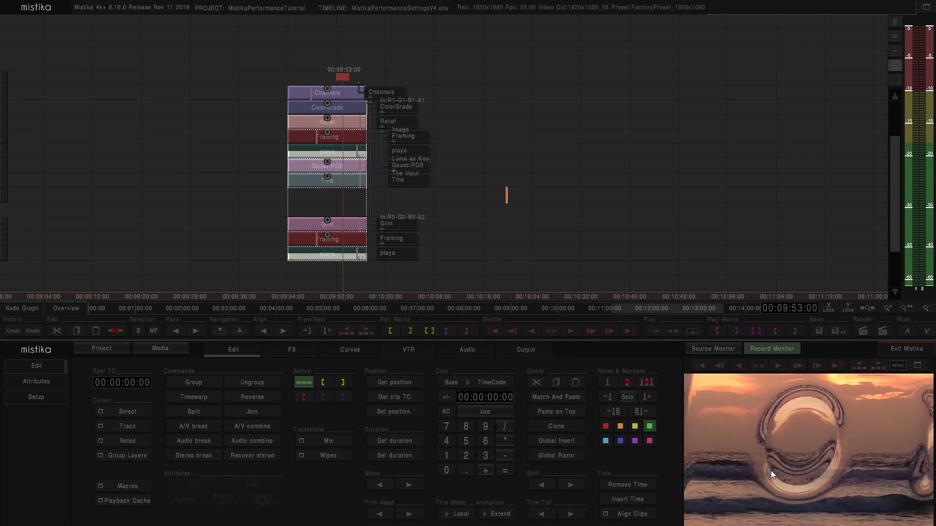
Step: Select the Relief effect in the Channels stack and adjust its displacement map Blur in the curve editor
{"action": "left_click", "coordinate": [374, 354]}
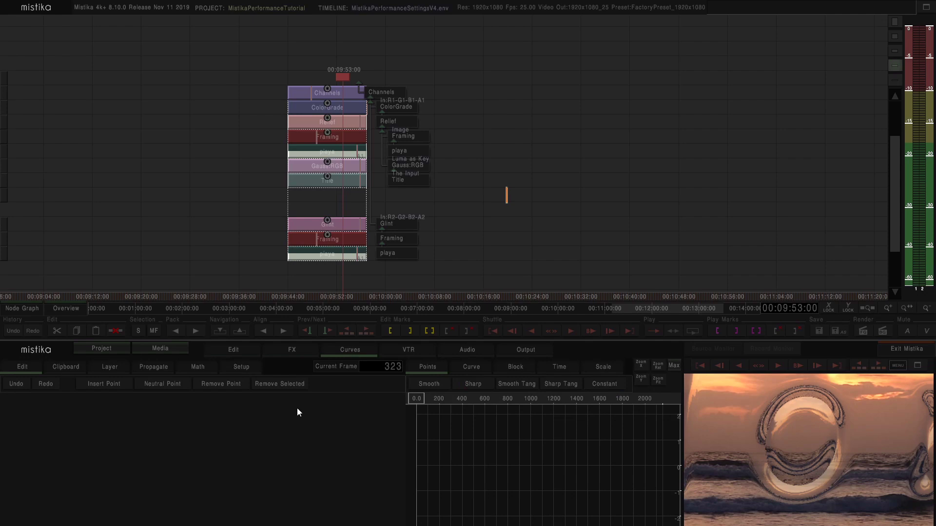
{"action": "left_click", "coordinate": [332, 126]}
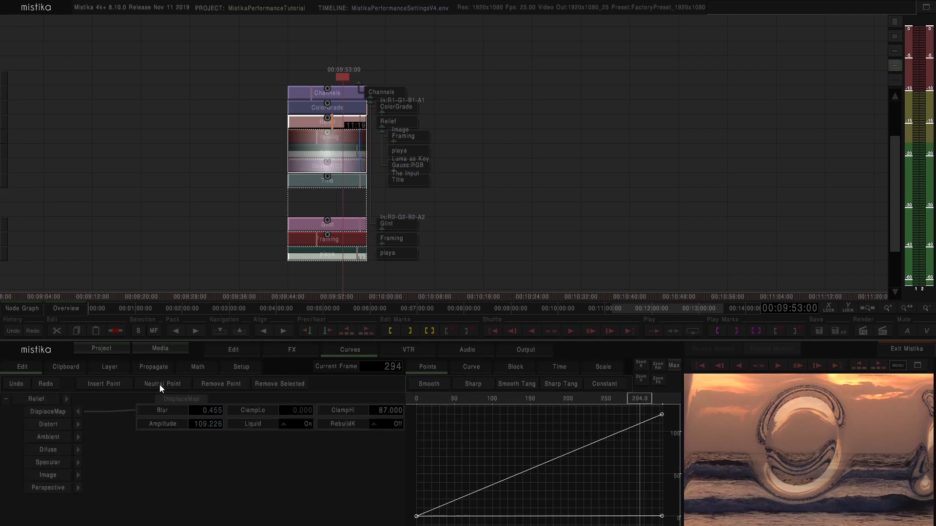
{"action": "left_click", "coordinate": [210, 410]}
{"action": "left_click_drag", "start_coordinate": [226, 411], "coordinate": [265, 415]}
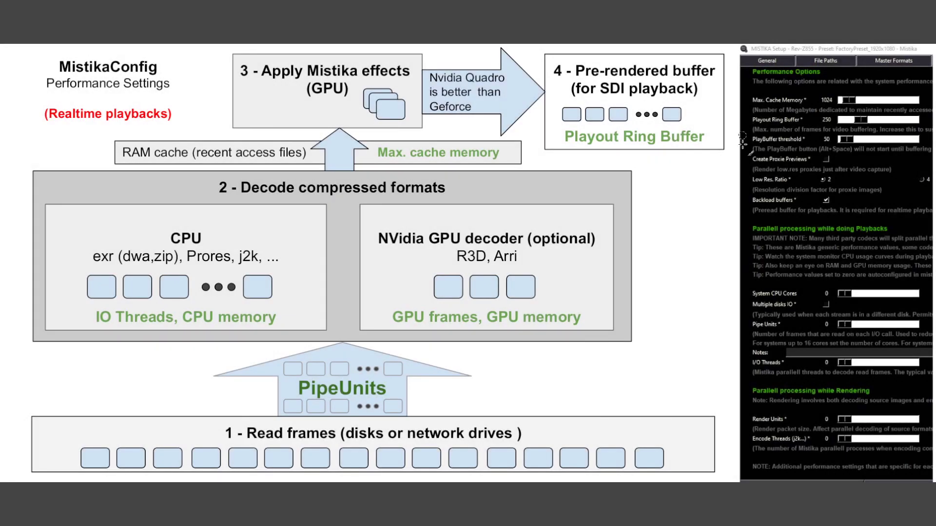
{"action": "mouse_move", "coordinate": [736, 159]}
{"action": "left_mouse_down"}
{"action": "mouse_move", "coordinate": [829, 152]}
{"action": "mouse_move", "coordinate": [849, 157]}
{"action": "mouse_move", "coordinate": [858, 178]}
{"action": "mouse_move", "coordinate": [746, 193]}
{"action": "mouse_move", "coordinate": [733, 176]}
{"action": "mouse_move", "coordinate": [734, 158]}
{"action": "left_mouse_up"}
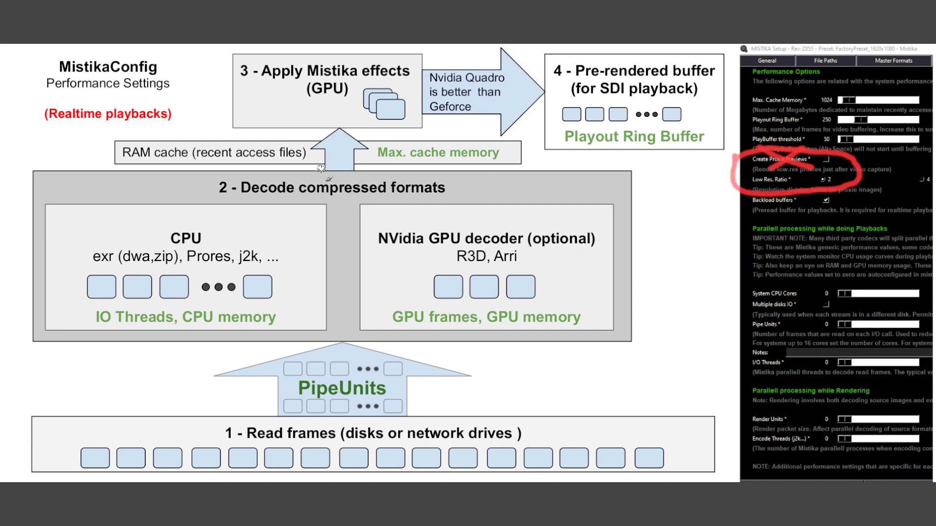
{"action": "mouse_move", "coordinate": [328, 168]}
{"action": "left_mouse_down"}
{"action": "mouse_move", "coordinate": [200, 205]}
{"action": "mouse_move", "coordinate": [148, 298]}
{"action": "mouse_move", "coordinate": [210, 415]}
{"action": "mouse_move", "coordinate": [370, 479]}
{"action": "mouse_move", "coordinate": [510, 454]}
{"action": "mouse_move", "coordinate": [590, 374]}
{"action": "mouse_move", "coordinate": [590, 268]}
{"action": "mouse_move", "coordinate": [515, 195]}
{"action": "mouse_move", "coordinate": [430, 173]}
{"action": "mouse_move", "coordinate": [316, 183]}
{"action": "left_mouse_up"}
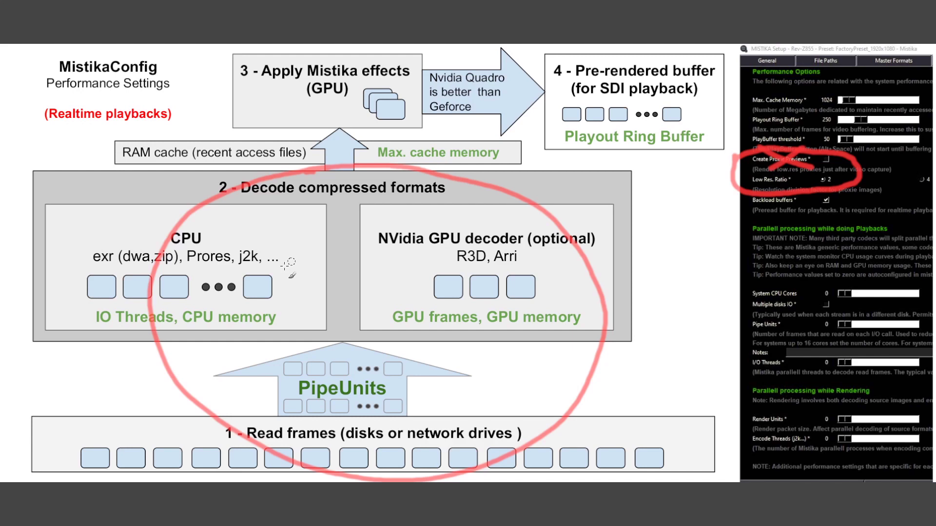
{"action": "mouse_move", "coordinate": [240, 243]}
{"action": "left_mouse_down"}
{"action": "mouse_move", "coordinate": [252, 340]}
{"action": "mouse_move", "coordinate": [278, 223]}
{"action": "left_mouse_up"}
{"action": "mouse_move", "coordinate": [242, 288]}
{"action": "left_mouse_down"}
{"action": "mouse_move", "coordinate": [279, 273]}
{"action": "mouse_move", "coordinate": [320, 288]}
{"action": "mouse_move", "coordinate": [315, 251]}
{"action": "mouse_move", "coordinate": [322, 272]}
{"action": "left_mouse_up"}
{"action": "mouse_move", "coordinate": [369, 214]}
{"action": "left_mouse_down"}
{"action": "mouse_move", "coordinate": [372, 253]}
{"action": "mouse_move", "coordinate": [394, 196]}
{"action": "left_mouse_up"}
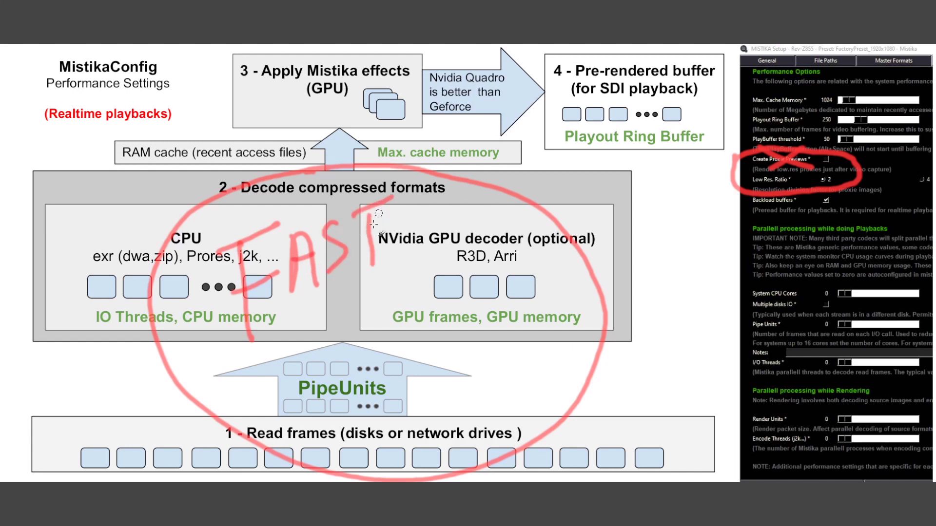
{"action": "mouse_move", "coordinate": [463, 238]}
{"action": "left_mouse_down"}
{"action": "mouse_move", "coordinate": [471, 268]}
{"action": "mouse_move", "coordinate": [512, 268]}
{"action": "mouse_move", "coordinate": [535, 250]}
{"action": "mouse_move", "coordinate": [442, 238]}
{"action": "left_mouse_up"}
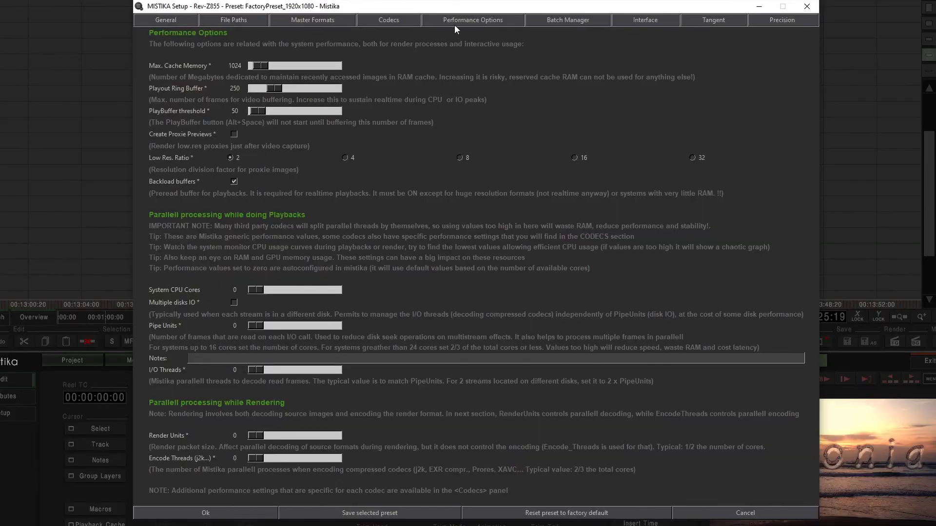
Step: Show the codec-specific settings in the Mistika setup window
{"action": "left_click", "coordinate": [405, 22]}
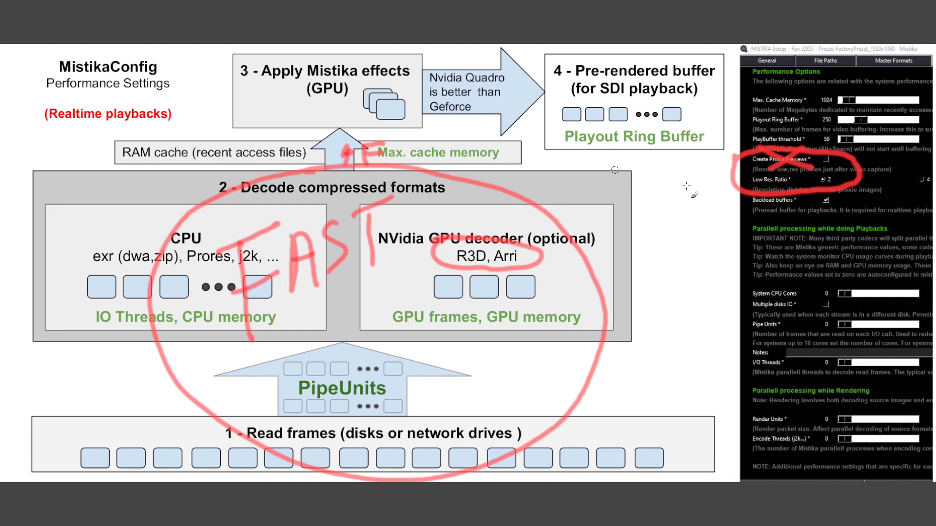
{"action": "mouse_move", "coordinate": [736, 183]}
{"action": "left_mouse_down"}
{"action": "mouse_move", "coordinate": [740, 195]}
{"action": "mouse_move", "coordinate": [734, 166]}
{"action": "mouse_move", "coordinate": [351, 148]}
{"action": "mouse_move", "coordinate": [354, 141]}
{"action": "left_mouse_up"}
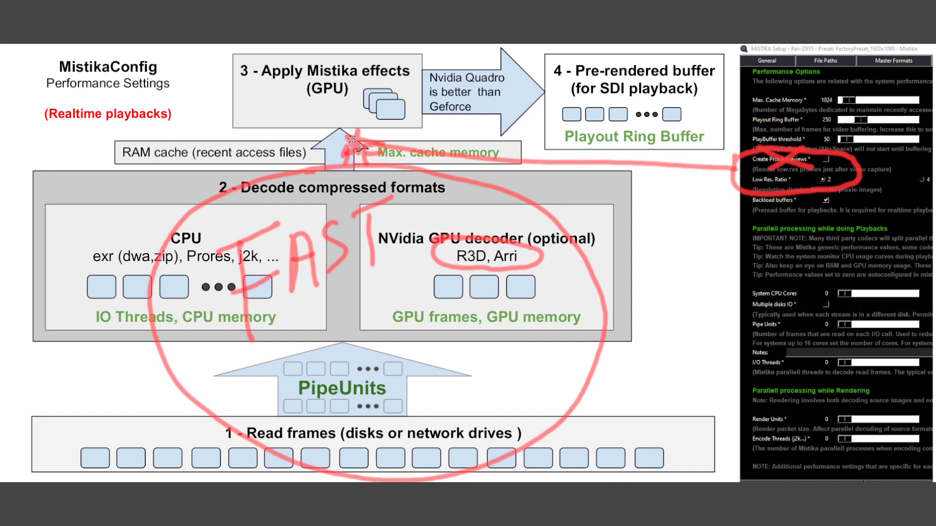
{"action": "left_click_drag", "start_coordinate": [354, 144], "coordinate": [353, 138]}
{"action": "mouse_move", "coordinate": [366, 78]}
{"action": "left_mouse_down"}
{"action": "mouse_move", "coordinate": [368, 123]}
{"action": "mouse_move", "coordinate": [411, 119]}
{"action": "mouse_move", "coordinate": [414, 96]}
{"action": "mouse_move", "coordinate": [388, 78]}
{"action": "mouse_move", "coordinate": [373, 90]}
{"action": "left_mouse_up"}
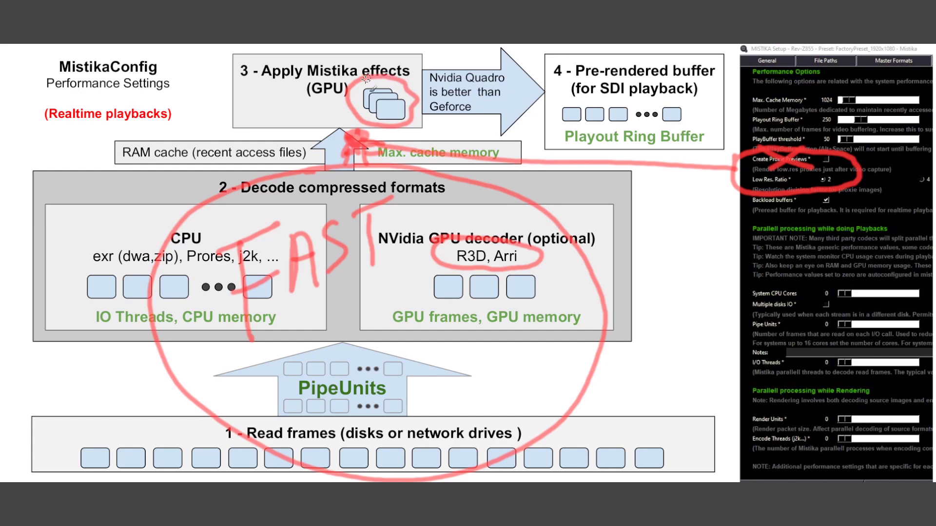
{"action": "mouse_move", "coordinate": [275, 100]}
{"action": "left_mouse_down"}
{"action": "mouse_move", "coordinate": [256, 104]}
{"action": "mouse_move", "coordinate": [251, 120]}
{"action": "left_mouse_up"}
{"action": "mouse_move", "coordinate": [289, 102]}
{"action": "left_mouse_down"}
{"action": "mouse_move", "coordinate": [279, 110]}
{"action": "mouse_move", "coordinate": [295, 120]}
{"action": "mouse_move", "coordinate": [341, 117]}
{"action": "mouse_move", "coordinate": [359, 104]}
{"action": "left_mouse_up"}
{"action": "left_click", "coordinate": [305, 113]}
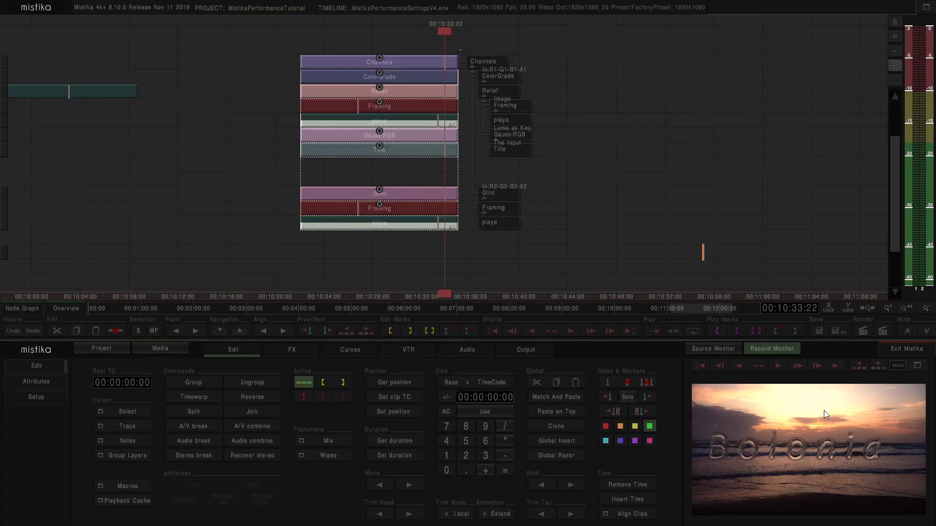
Step: Show the record monitor's display options and review its resolution choices, keeping the resolution at Full
{"action": "left_click", "coordinate": [898, 366]}
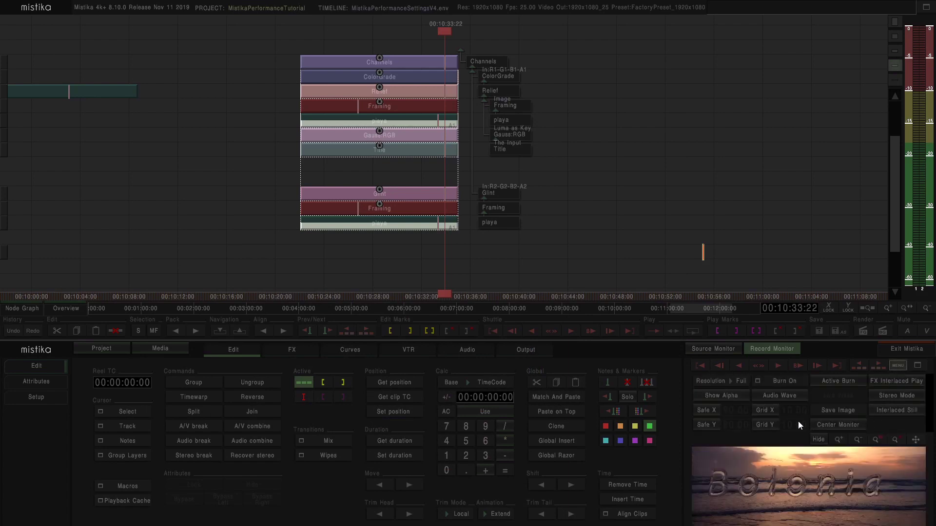
{"action": "left_click", "coordinate": [730, 381]}
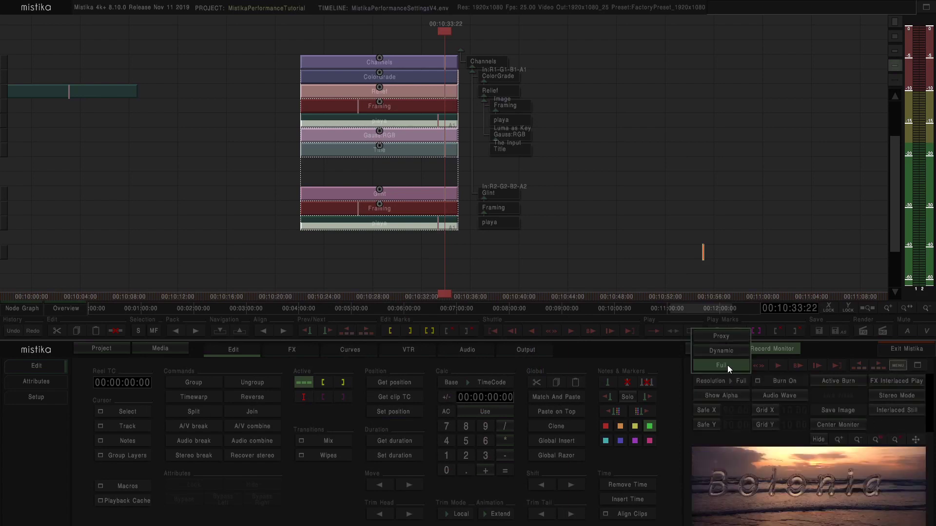
{"action": "left_click", "coordinate": [733, 377]}
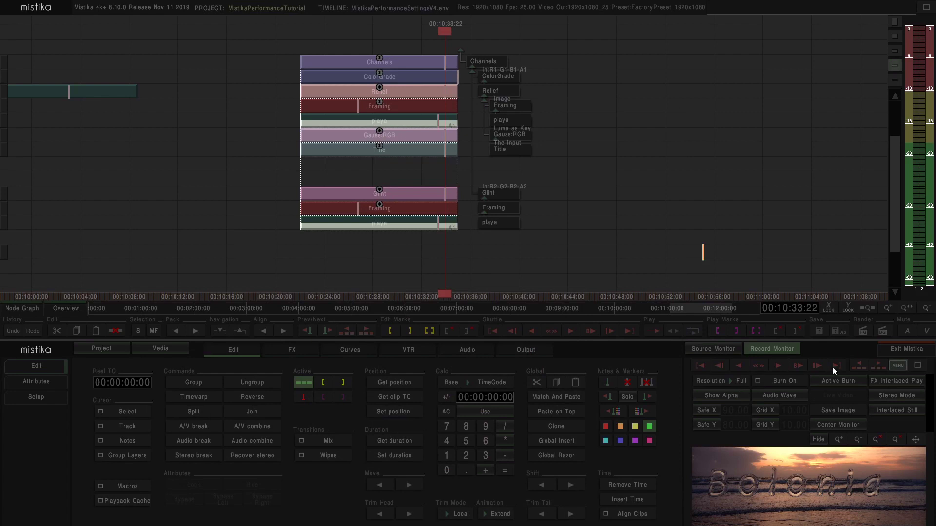
Step: Open the Channels stack in the effect editor and move the Title node to about MoveX 4.185, MoveY -27.504
{"action": "double_click", "coordinate": [384, 59]}
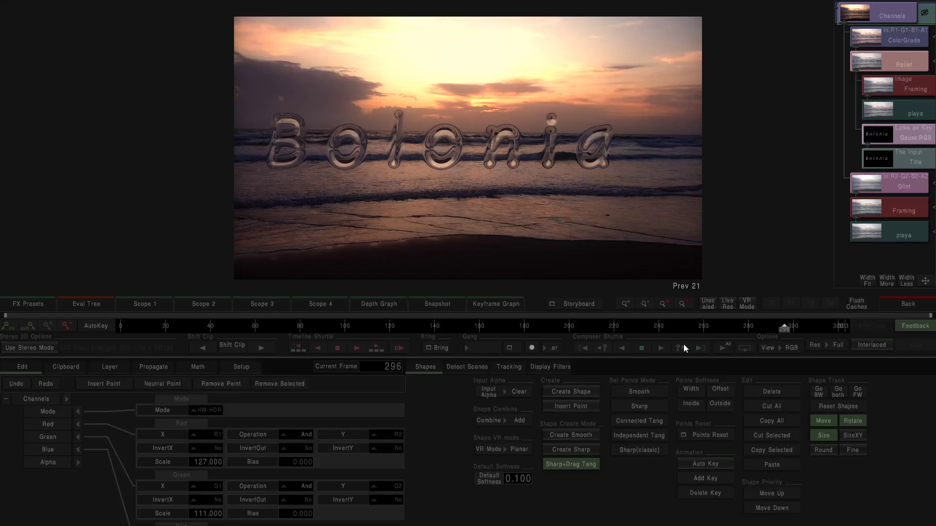
{"action": "left_click", "coordinate": [836, 346]}
{"action": "scroll", "coordinate": [574, 218], "scroll_direction": "up", "scroll_amount": 5}
{"action": "scroll", "coordinate": [575, 218], "scroll_direction": "up", "scroll_amount": 2}
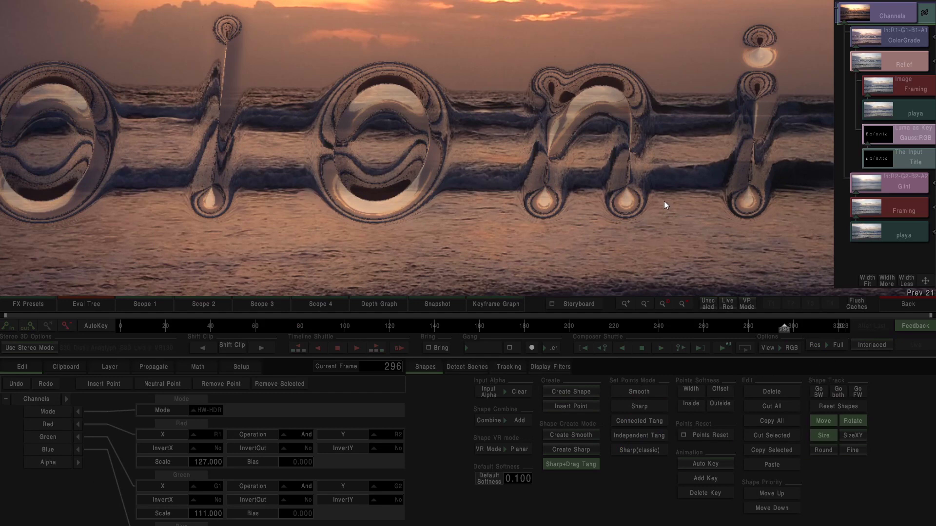
{"action": "left_click", "coordinate": [883, 160]}
{"action": "left_click_drag", "start_coordinate": [474, 153], "coordinate": [384, 142]}
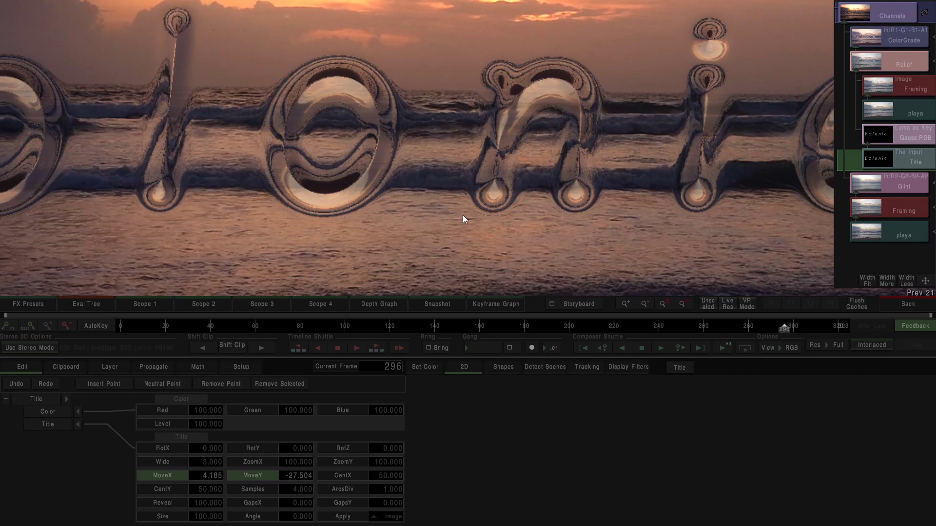
Step: Switch the effect editor's resolution to Proxy and move the Bolonia title to about MoveX 10.467, MoveY -30.854
{"action": "left_click", "coordinate": [826, 345]}
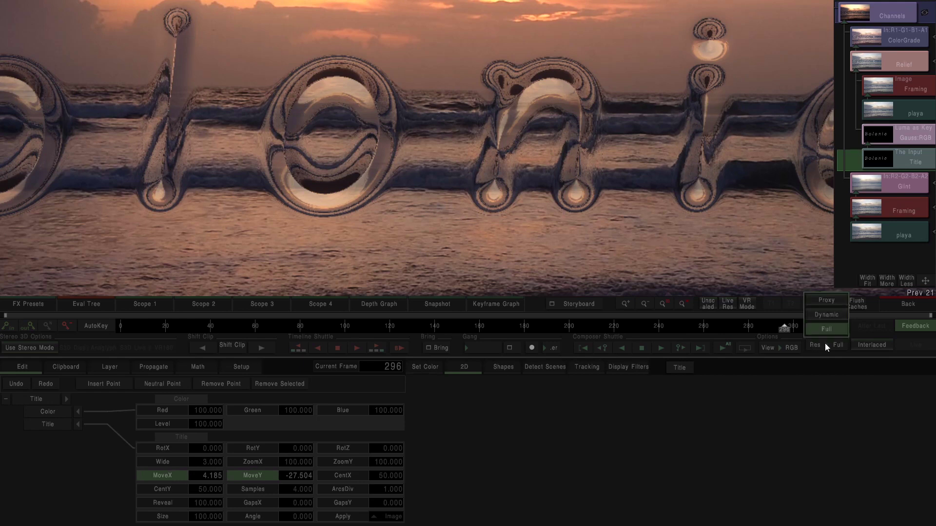
{"action": "left_click", "coordinate": [819, 302]}
{"action": "left_click_drag", "start_coordinate": [354, 186], "coordinate": [413, 201]}
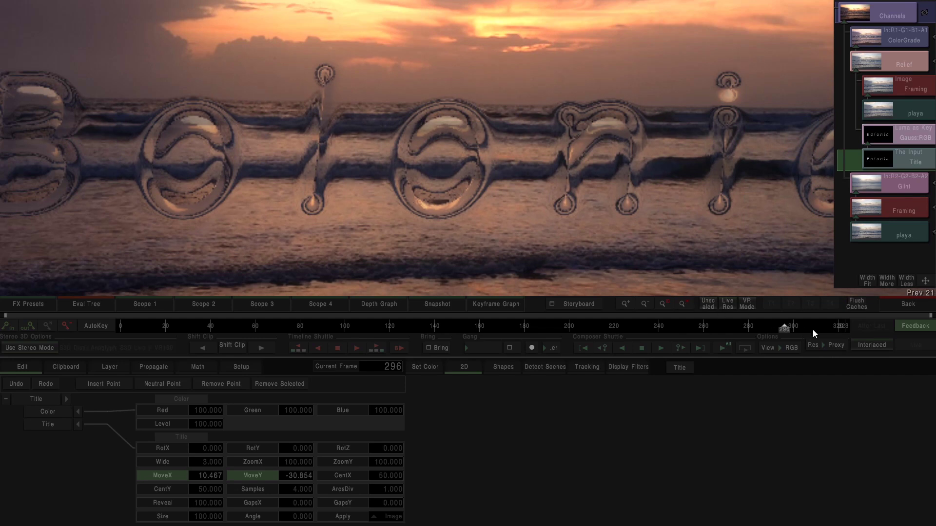
Step: Switch the effect editor's resolution to Dynamic and move the Bolonia title to about MoveX 7.535, MoveY -24.419
{"action": "left_click", "coordinate": [834, 345]}
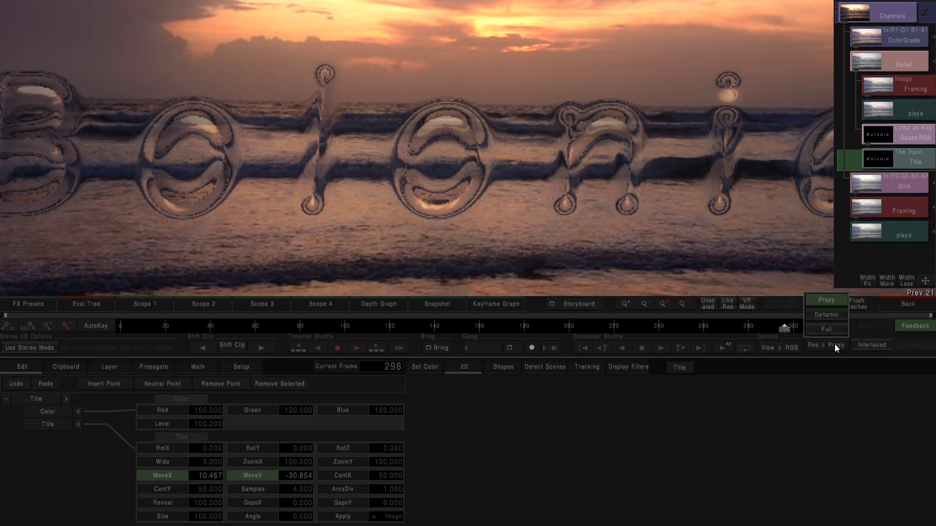
{"action": "left_click", "coordinate": [828, 316]}
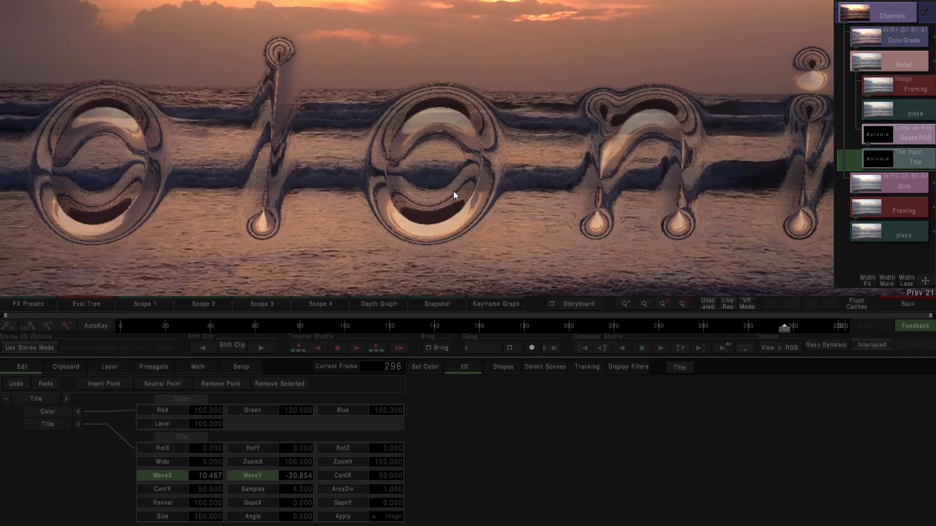
{"action": "left_click_drag", "start_coordinate": [441, 183], "coordinate": [393, 125]}
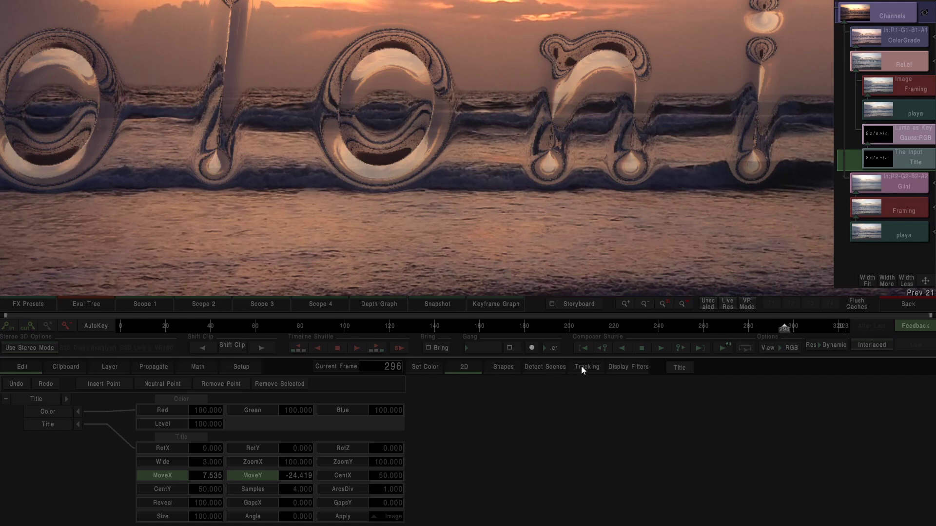
Step: Play the effect stack through to frame 323 in the effect editor and return to the timeline
{"action": "left_click", "coordinate": [667, 350]}
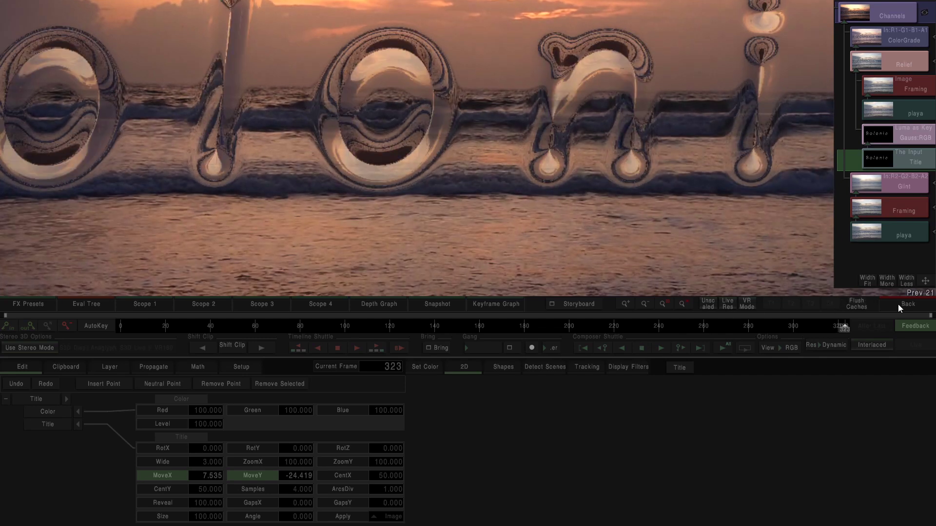
{"action": "scroll", "coordinate": [595, 175], "scroll_direction": "down", "scroll_amount": 5}
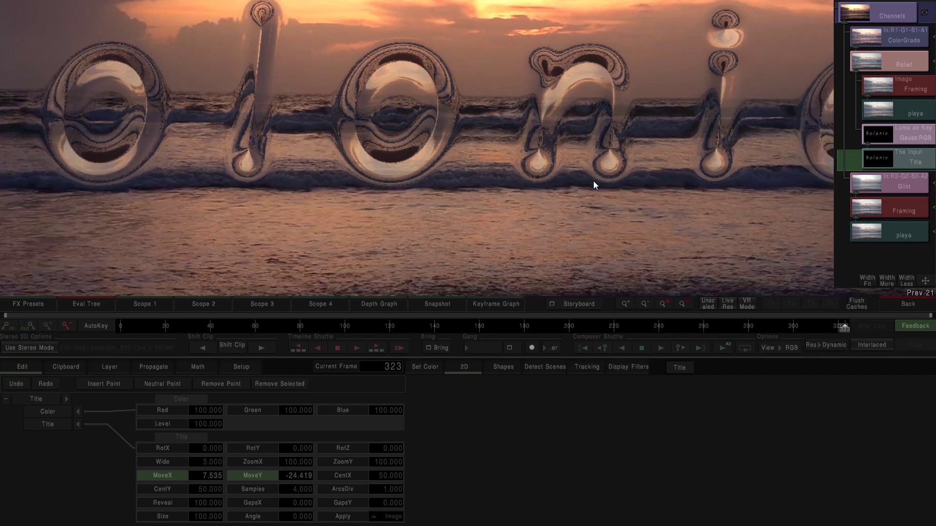
{"action": "left_click", "coordinate": [909, 304]}
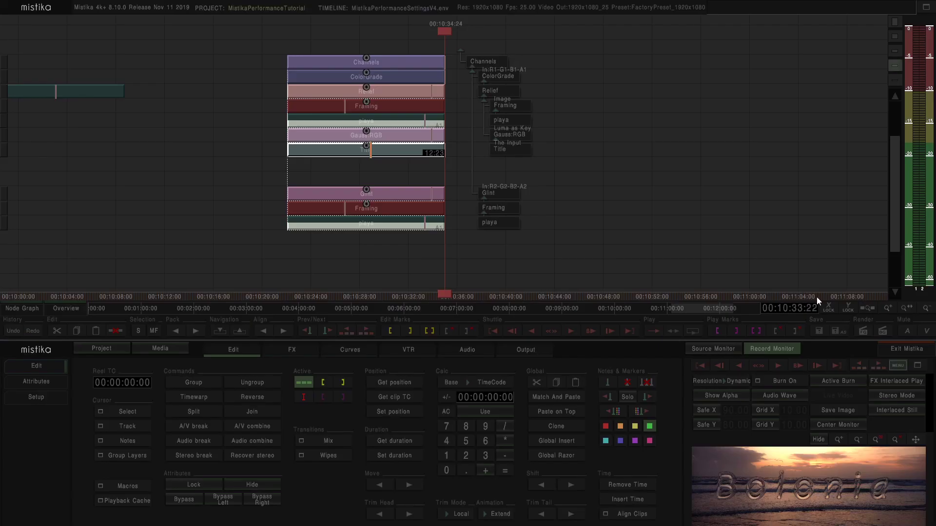
Step: Hide the record monitor's display options and play the Bolonia stack on the timeline at Dynamic resolution, stopping near its end
{"action": "left_click", "coordinate": [789, 467]}
{"action": "key", "text": "space"}
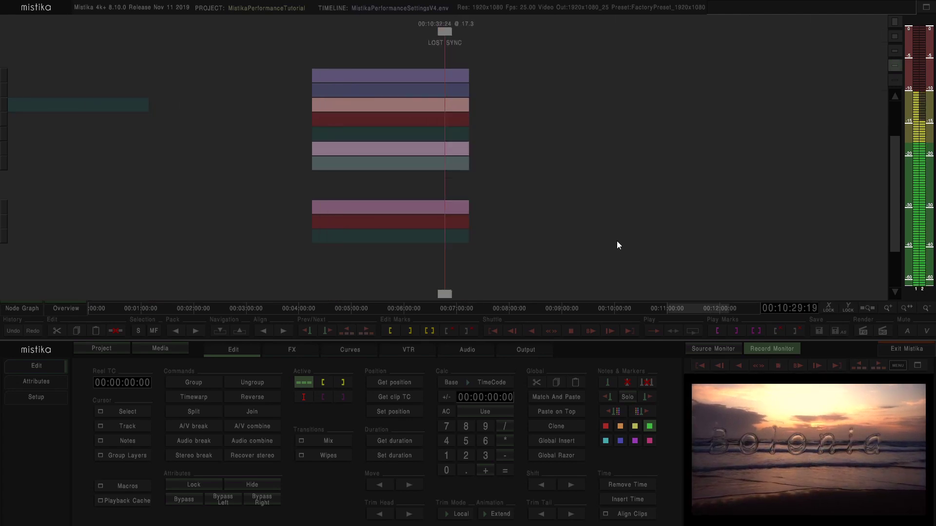
{"action": "key", "text": "space"}
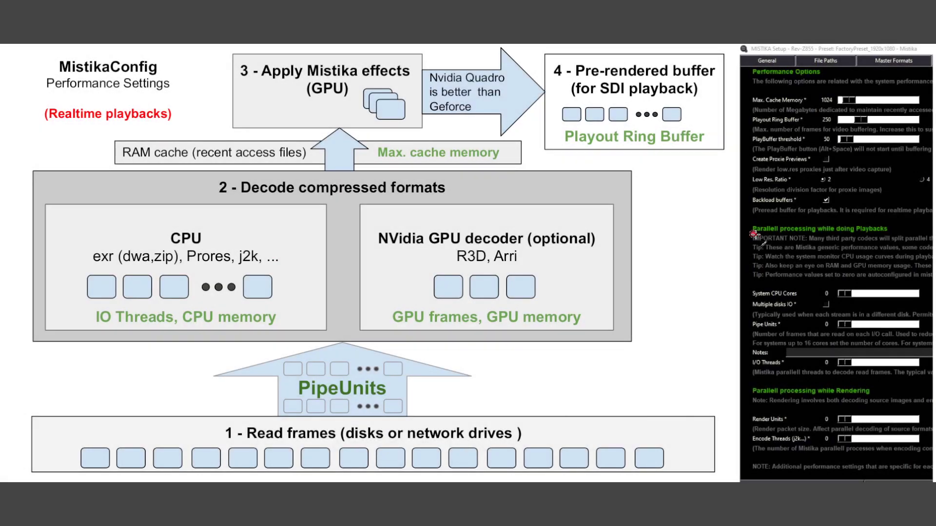
{"action": "left_click_drag", "start_coordinate": [752, 234], "coordinate": [781, 234]}
{"action": "mouse_move", "coordinate": [820, 269]}
{"action": "left_mouse_down"}
{"action": "mouse_move", "coordinate": [845, 416]}
{"action": "mouse_move", "coordinate": [829, 463]}
{"action": "mouse_move", "coordinate": [819, 457]}
{"action": "mouse_move", "coordinate": [811, 383]}
{"action": "mouse_move", "coordinate": [818, 270]}
{"action": "left_mouse_up"}
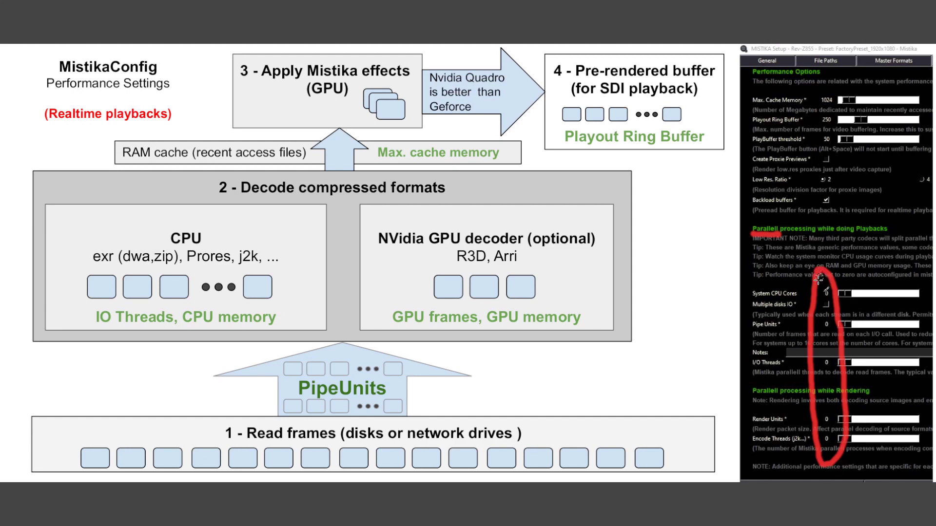
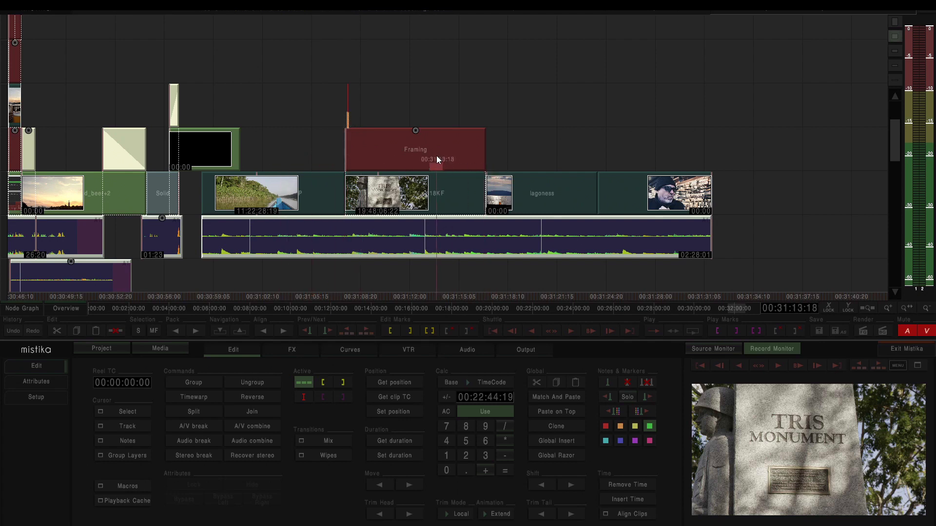
Step: Position the timeline cursor at 00:31:14:17 and raise the Framing effect above the monument clip by one track
{"action": "left_click", "coordinate": [454, 128]}
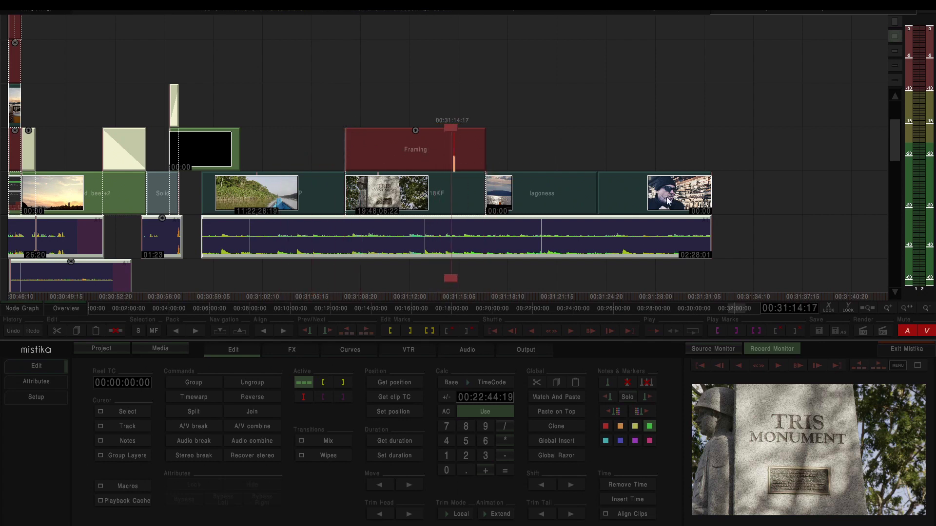
{"action": "left_click", "coordinate": [441, 136]}
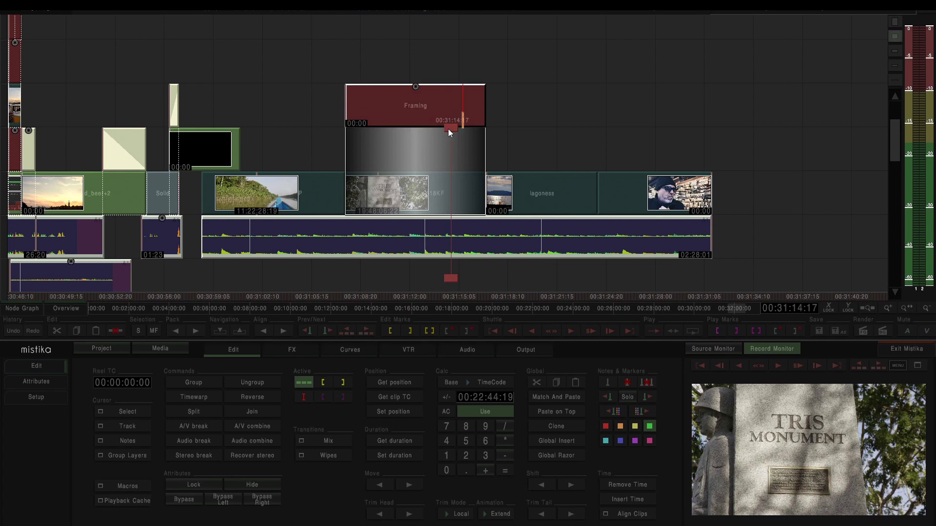
Step: View the Framing effect's output at 00:31:12:16 and 00:31:11:04, holding the last frame while moving the timeline cursor away
{"action": "left_click", "coordinate": [420, 115]}
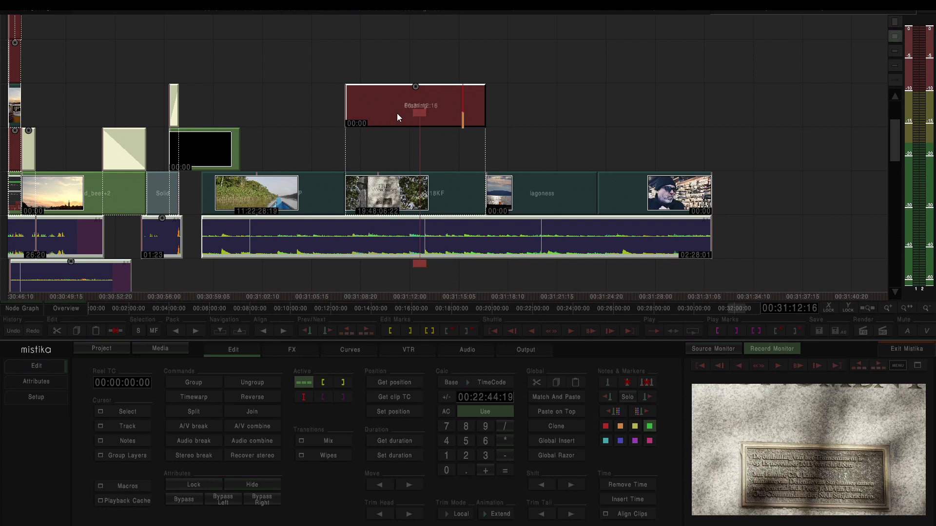
{"action": "left_click", "coordinate": [396, 113]}
{"action": "key", "text": "shift"}
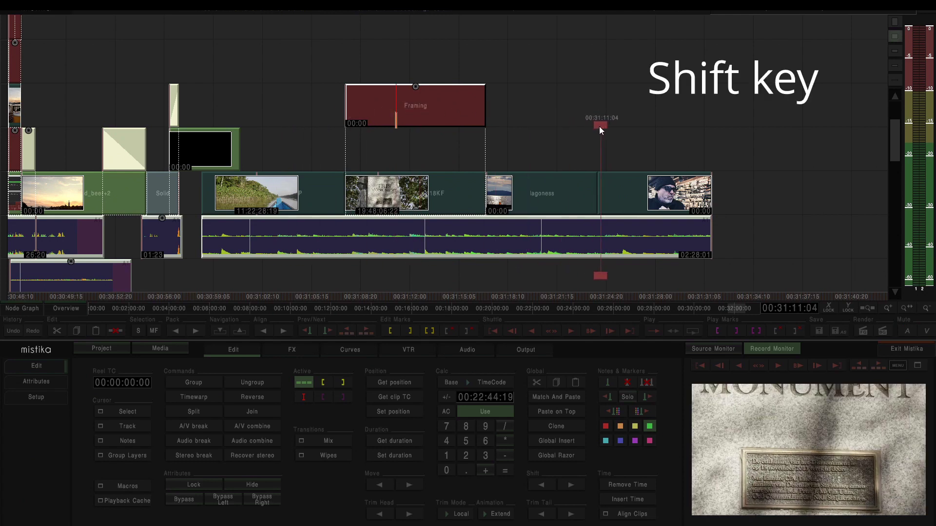
Step: Shift the timeline to 00:31:15:20 and 00:31:07:23 with the monitor frame held, and refresh the view at 00:30:57:01
{"action": "left_click", "coordinate": [613, 130], "text": "shift"}
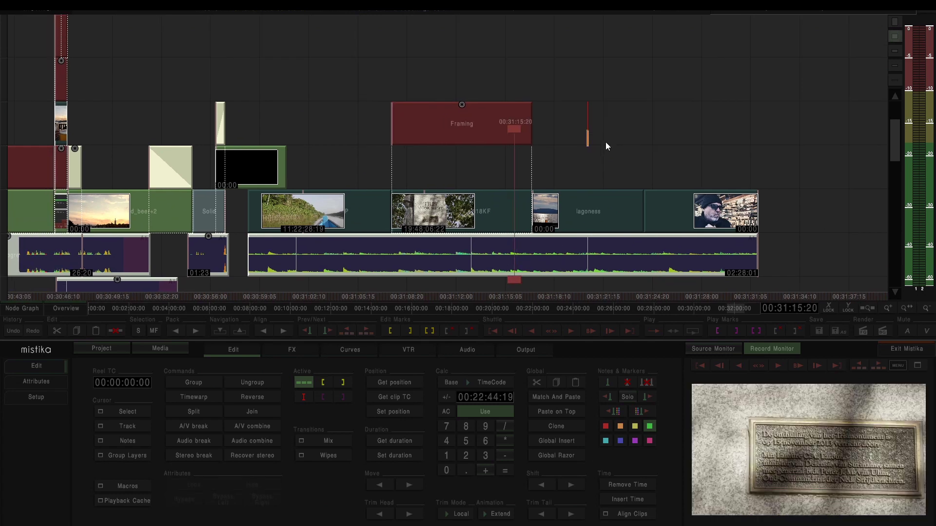
{"action": "left_click_drag", "start_coordinate": [586, 141], "coordinate": [706, 140]}
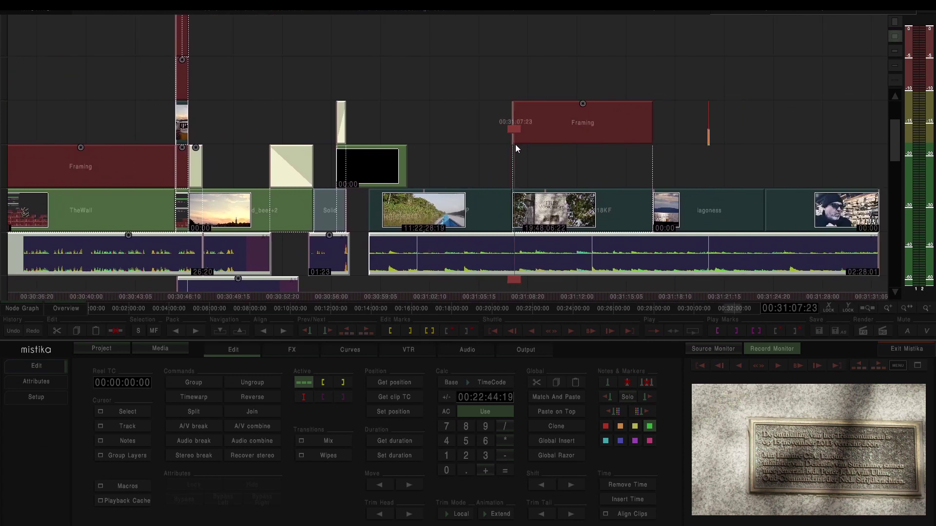
{"action": "left_click_drag", "start_coordinate": [492, 160], "coordinate": [657, 142]}
Step: Examine how clip icons are generated across the timeline at progressively wider zoom levels
{"action": "scroll", "coordinate": [657, 143], "scroll_direction": "down", "scroll_amount": 2}
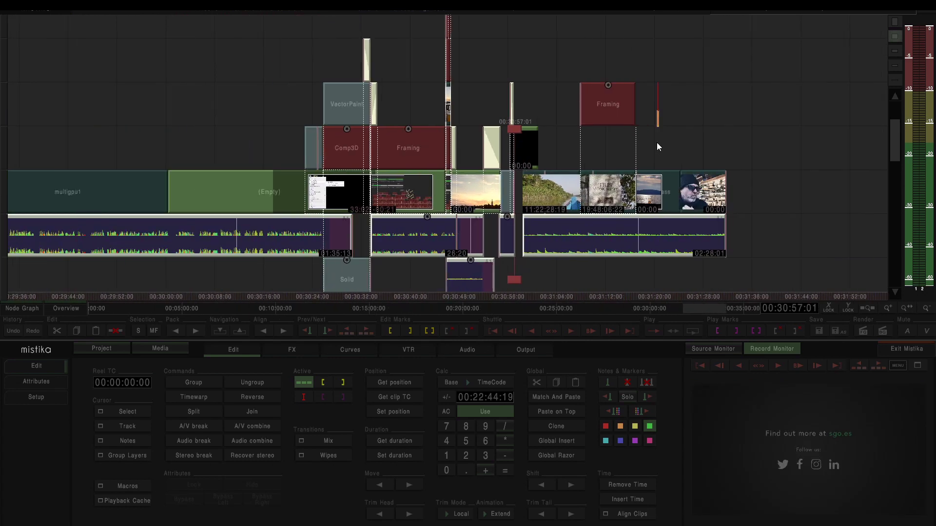
{"action": "scroll", "coordinate": [656, 142], "scroll_direction": "down", "scroll_amount": 1}
{"action": "scroll", "coordinate": [656, 143], "scroll_direction": "down", "scroll_amount": 2}
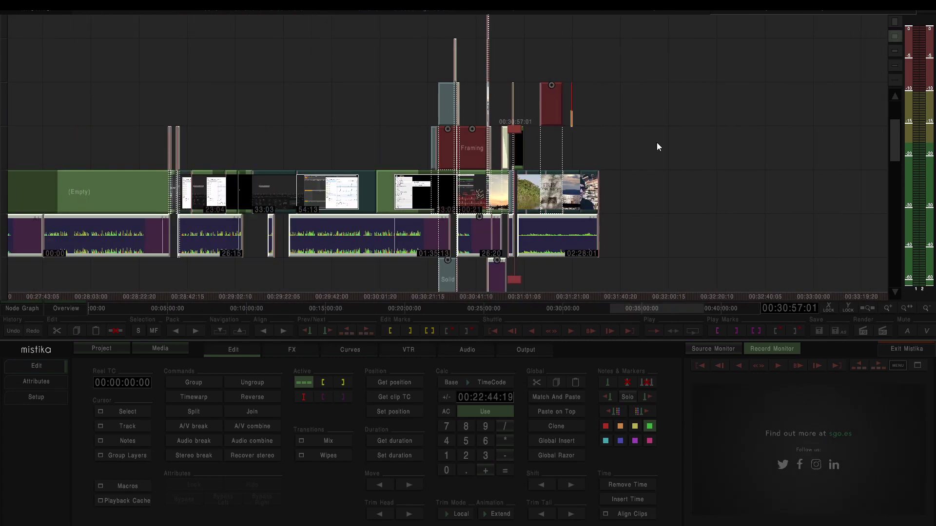
{"action": "scroll", "coordinate": [657, 142], "scroll_direction": "down", "scroll_amount": 2}
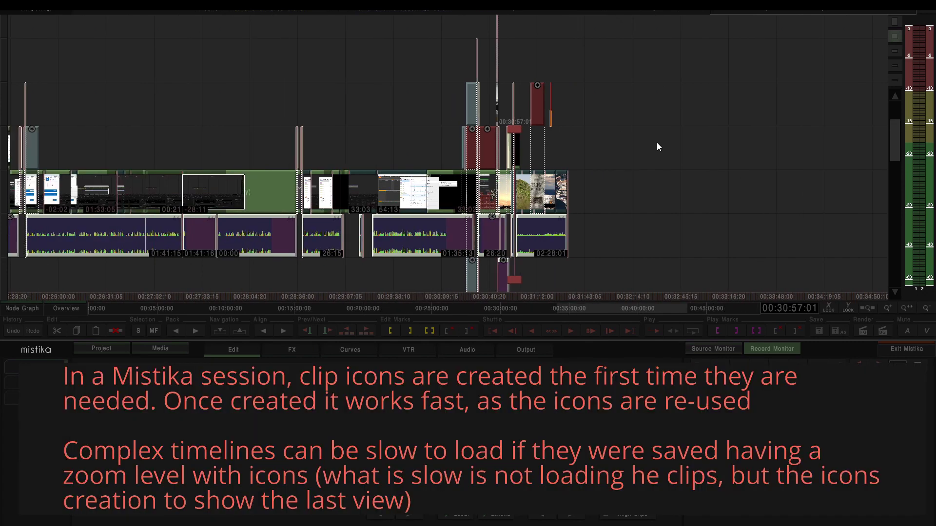
{"action": "scroll", "coordinate": [657, 142], "scroll_direction": "down", "scroll_amount": 1}
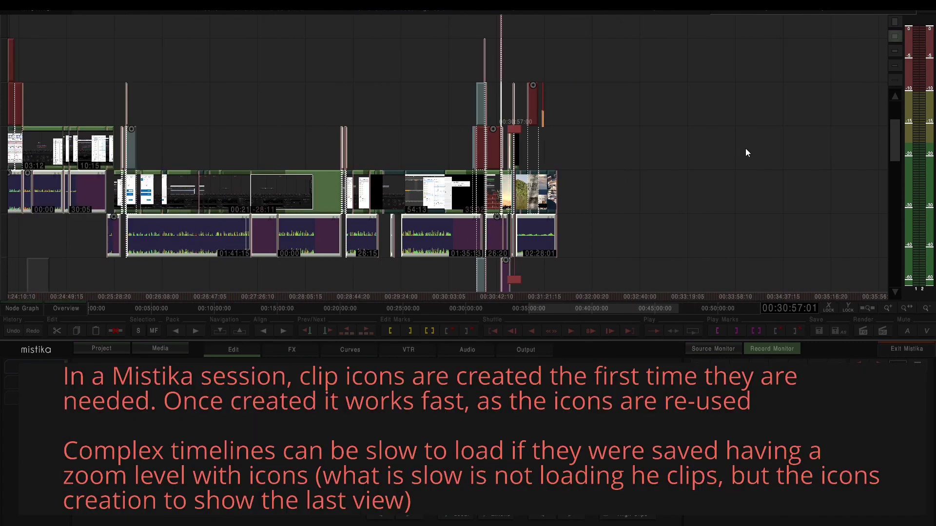
{"action": "scroll", "coordinate": [745, 148], "scroll_direction": "down", "scroll_amount": 3}
{"action": "scroll", "coordinate": [760, 149], "scroll_direction": "down", "scroll_amount": 1}
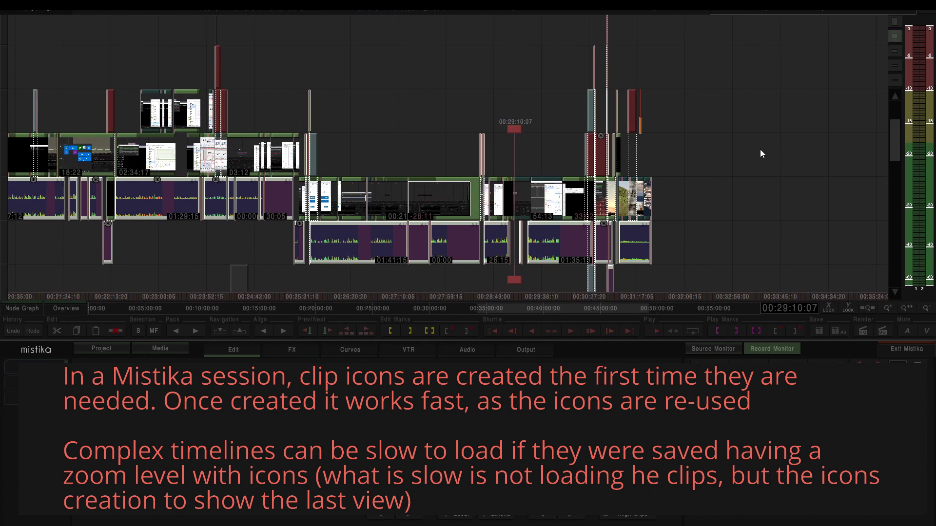
Step: Reduce the timeline track height to hide the clip icons and browse the whole edit through to its end at 00:31:32:11
{"action": "left_click", "coordinate": [894, 63]}
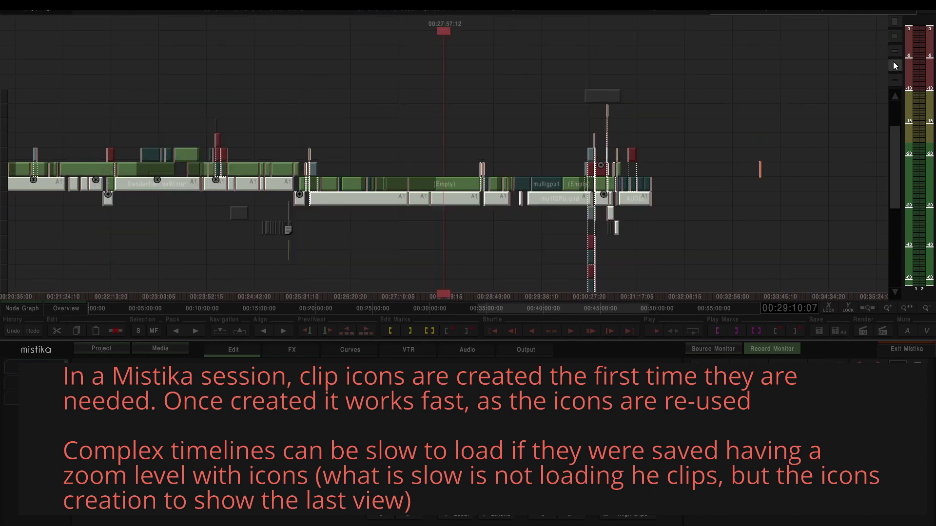
{"action": "scroll", "coordinate": [713, 86], "scroll_direction": "down", "scroll_amount": 4}
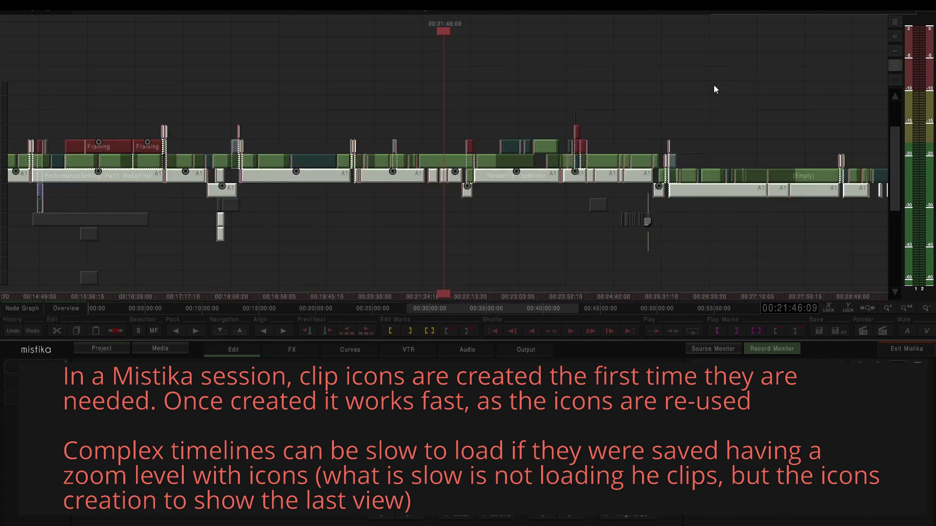
{"action": "scroll", "coordinate": [713, 89], "scroll_direction": "up", "scroll_amount": 3}
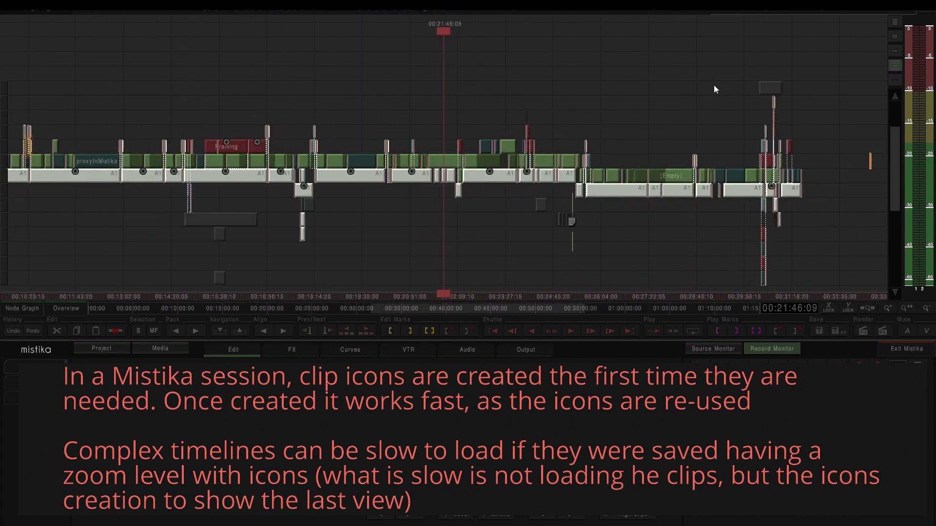
{"action": "scroll", "coordinate": [714, 88], "scroll_direction": "down", "scroll_amount": 1}
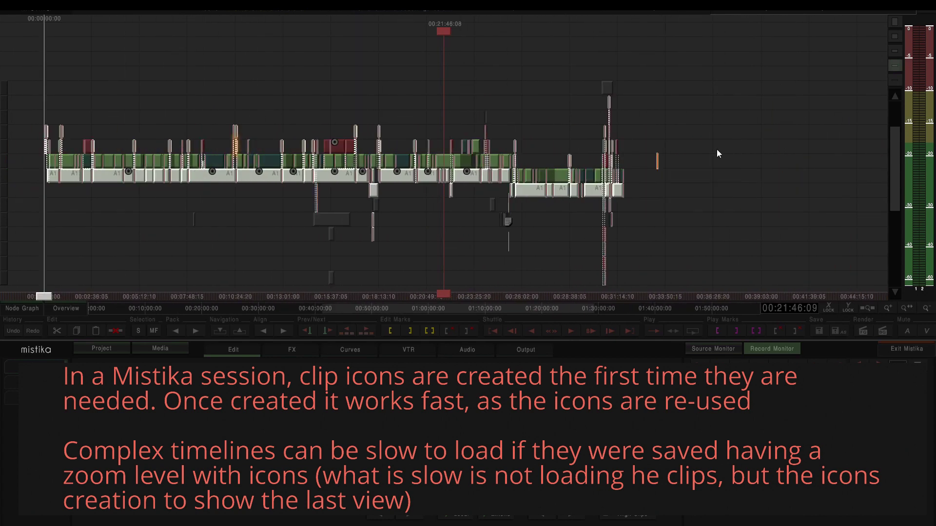
{"action": "scroll", "coordinate": [617, 151], "scroll_direction": "up", "scroll_amount": 5}
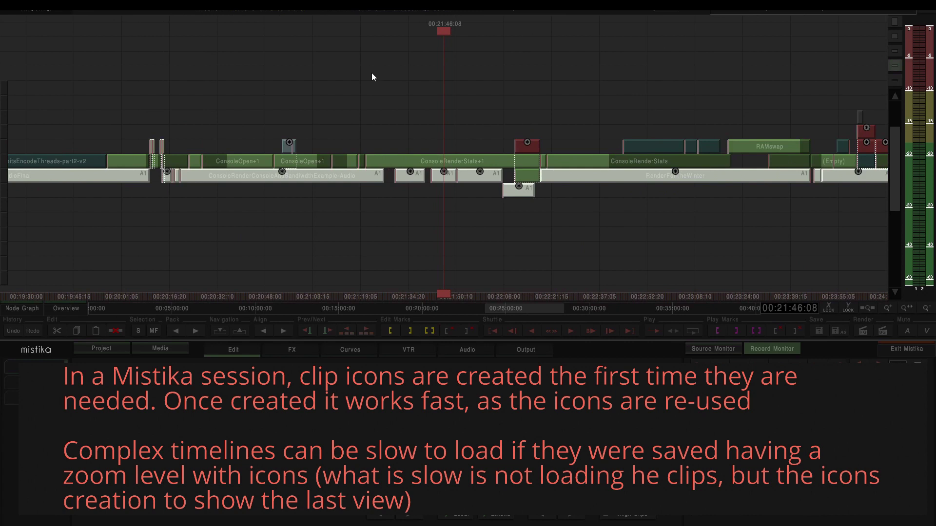
{"action": "scroll", "coordinate": [423, 83], "scroll_direction": "right", "scroll_amount": 2}
{"action": "scroll", "coordinate": [336, 112], "scroll_direction": "down", "scroll_amount": 2}
{"action": "scroll", "coordinate": [489, 142], "scroll_direction": "right", "scroll_amount": 2}
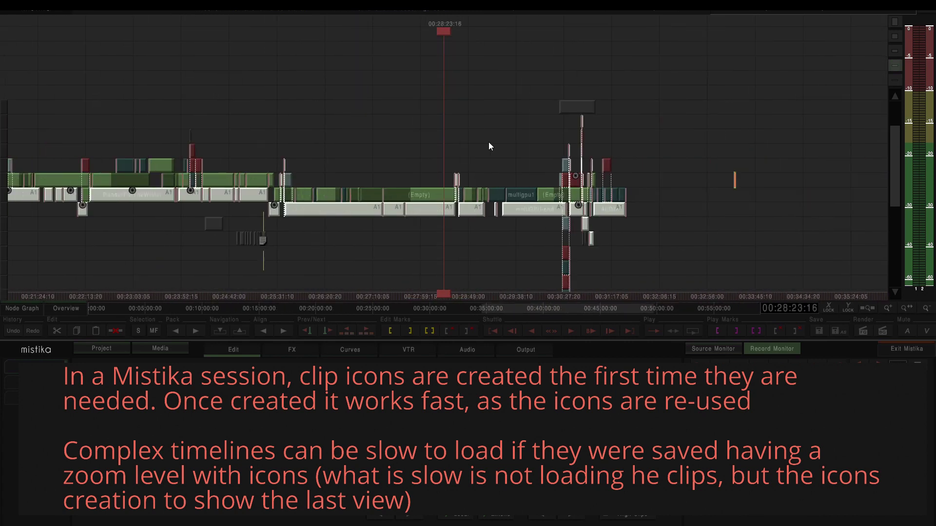
{"action": "scroll", "coordinate": [305, 134], "scroll_direction": "right", "scroll_amount": 2}
{"action": "scroll", "coordinate": [305, 134], "scroll_direction": "up", "scroll_amount": 3}
{"action": "scroll", "coordinate": [305, 138], "scroll_direction": "up", "scroll_amount": 1}
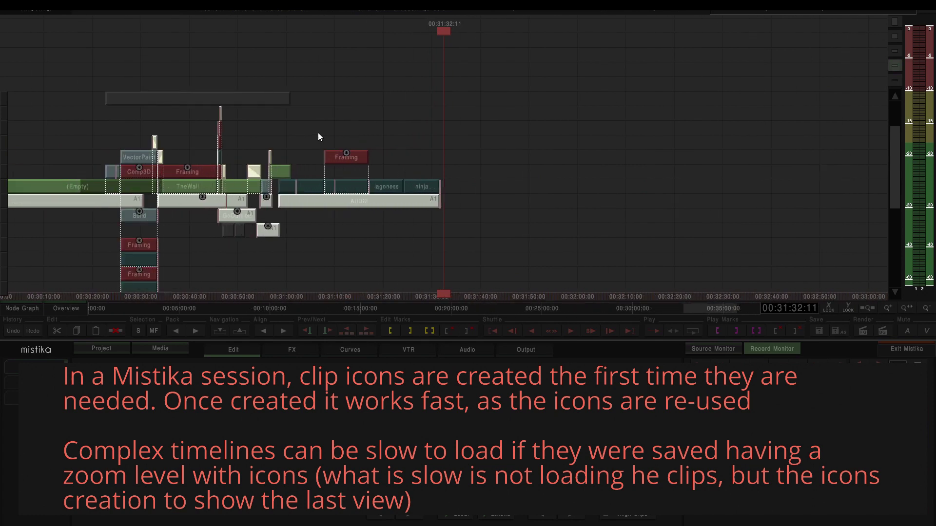
Step: Enlarge the timeline tracks, set Video Icons to Strip of icons, and inspect the river clip's strip at several zoom levels
{"action": "left_click", "coordinate": [898, 43]}
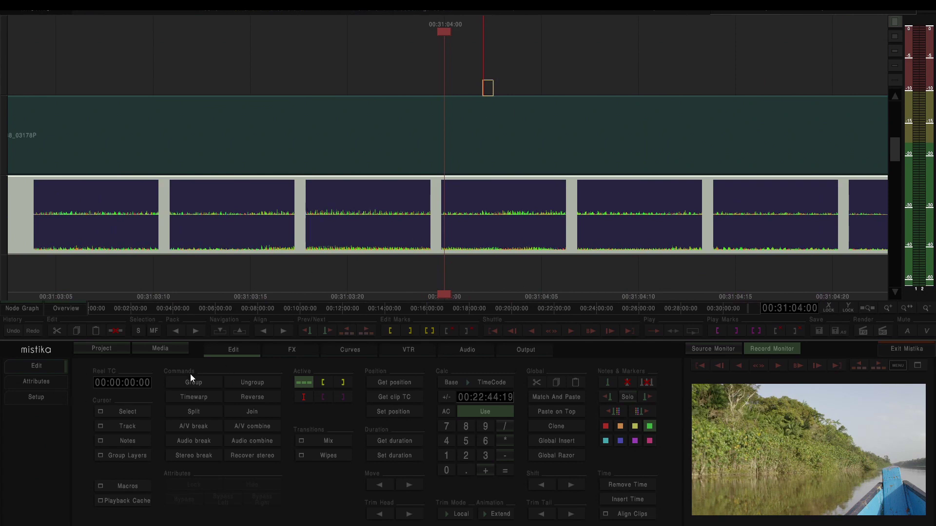
{"action": "left_click", "coordinate": [43, 399]}
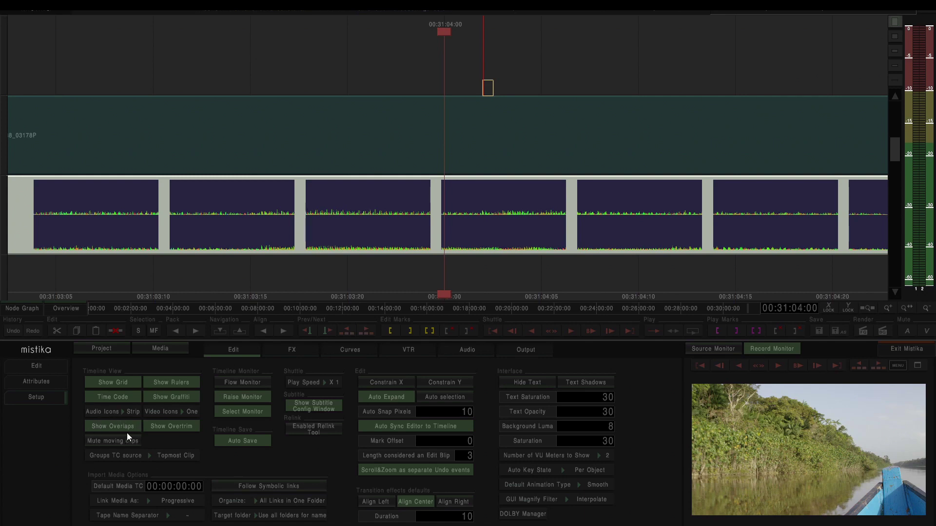
{"action": "left_click", "coordinate": [157, 413]}
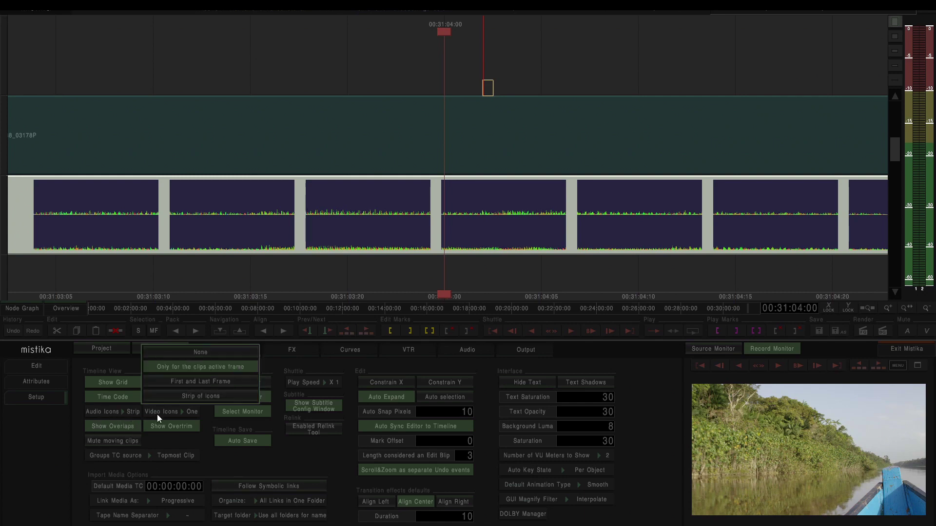
{"action": "left_click", "coordinate": [192, 397]}
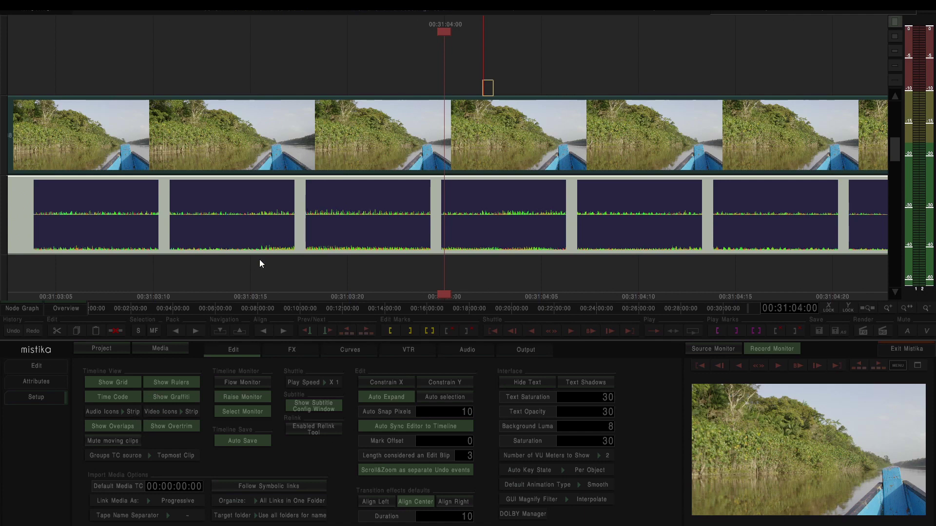
{"action": "scroll", "coordinate": [259, 264], "scroll_direction": "down", "scroll_amount": 1}
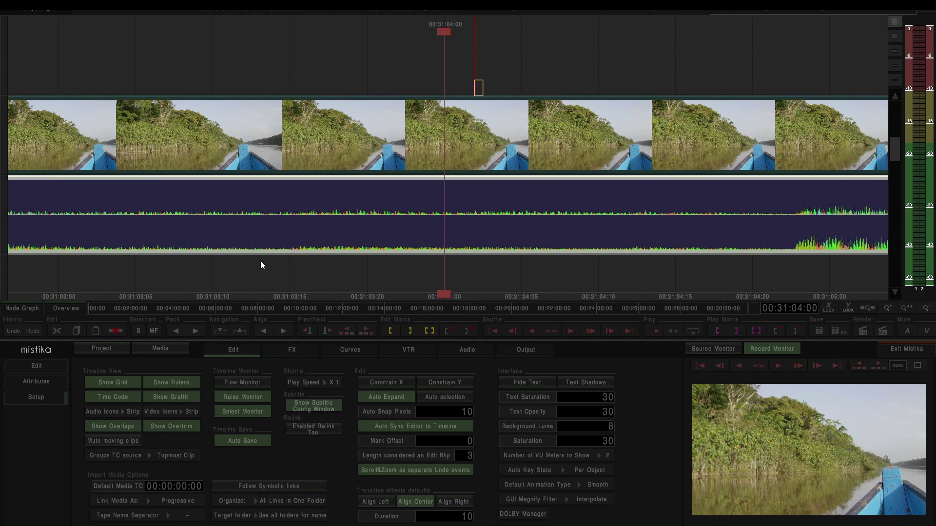
{"action": "scroll", "coordinate": [261, 264], "scroll_direction": "down", "scroll_amount": 1}
{"action": "scroll", "coordinate": [262, 265], "scroll_direction": "down", "scroll_amount": 1}
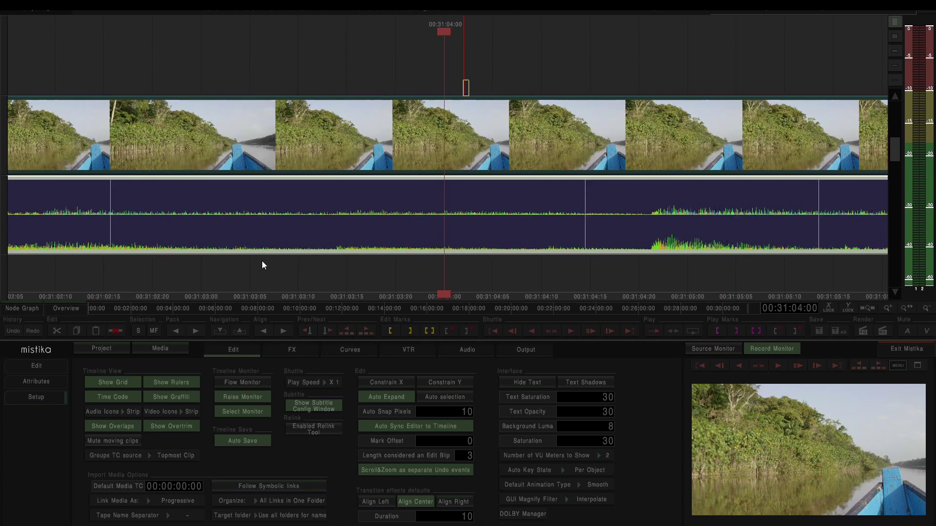
{"action": "scroll", "coordinate": [270, 274], "scroll_direction": "down", "scroll_amount": 1}
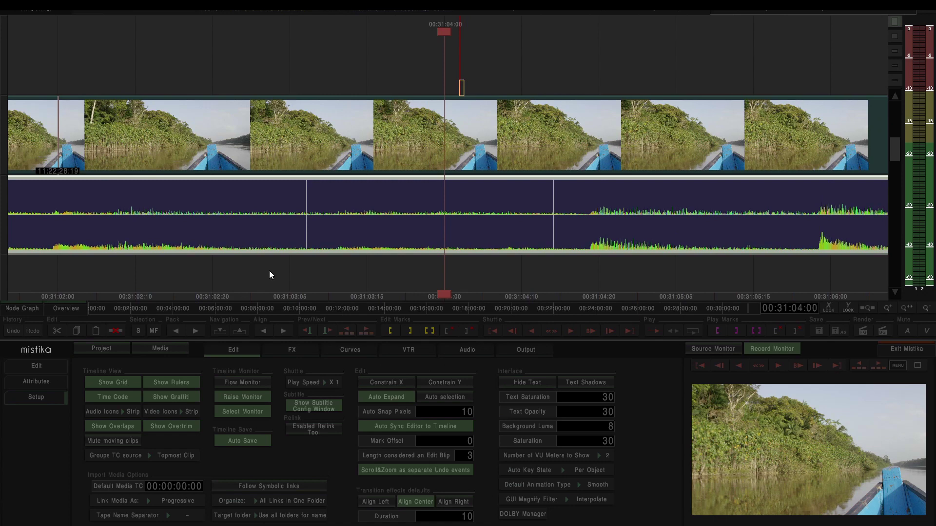
{"action": "scroll", "coordinate": [269, 275], "scroll_direction": "down", "scroll_amount": 1}
{"action": "scroll", "coordinate": [269, 273], "scroll_direction": "down", "scroll_amount": 1}
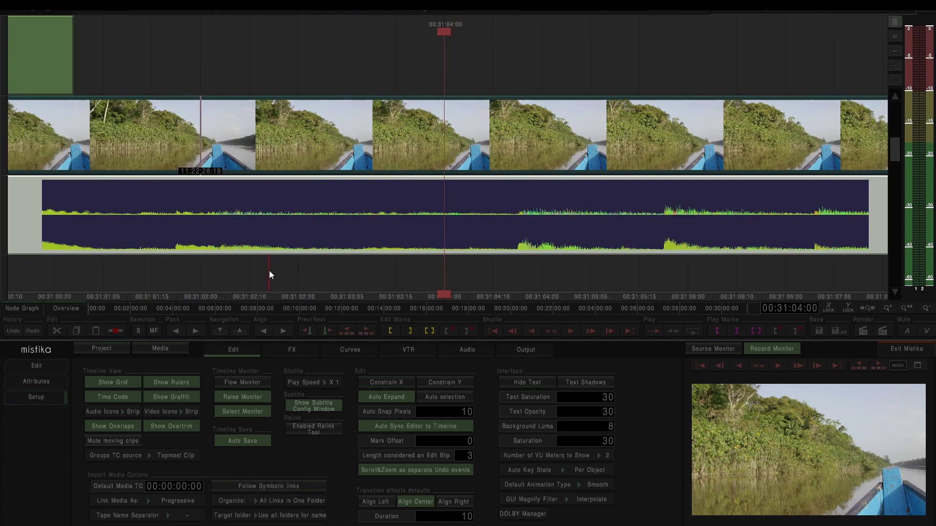
Step: Set both Video Icons and Audio Icons to First and Last Frame and check the icons on the river clip
{"action": "left_click", "coordinate": [154, 416]}
{"action": "left_click", "coordinate": [182, 378]}
{"action": "left_click", "coordinate": [128, 412]}
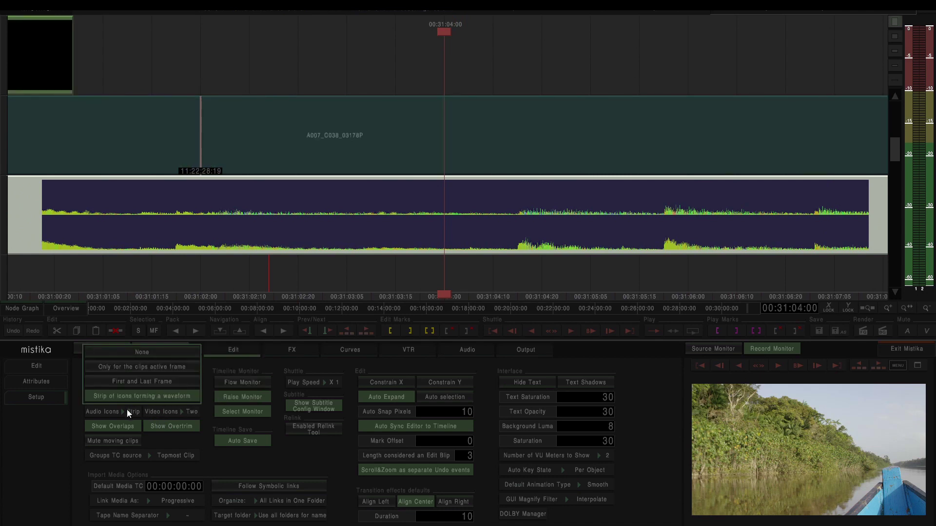
{"action": "left_click", "coordinate": [137, 383]}
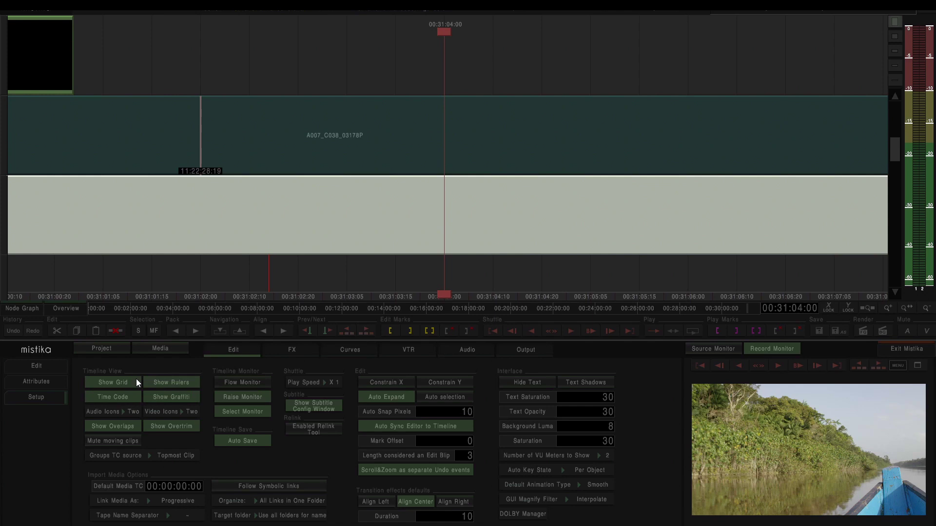
{"action": "scroll", "coordinate": [269, 285], "scroll_direction": "down", "scroll_amount": 2}
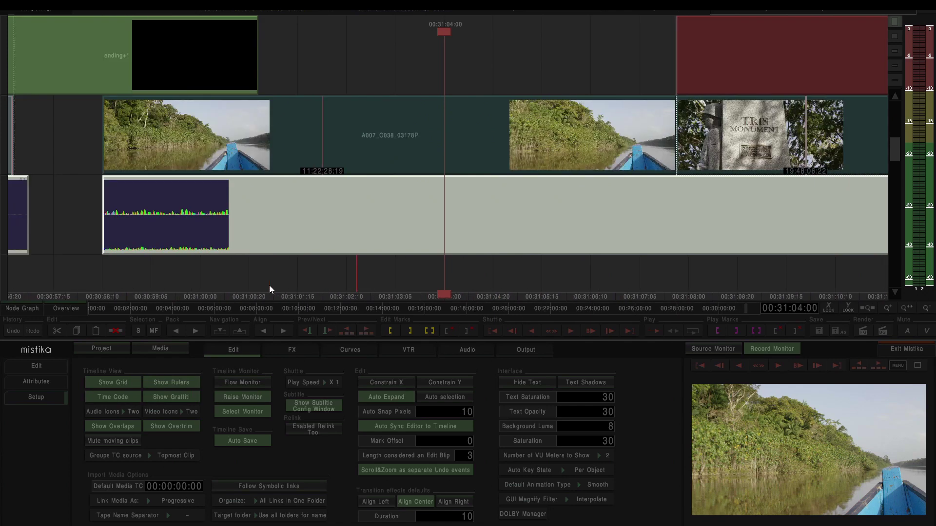
Step: Set the river clip's active frame to 11:22:29:22 and test moving the clip with the Mute moving clips option
{"action": "left_click_drag", "start_coordinate": [424, 142], "coordinate": [554, 146]}
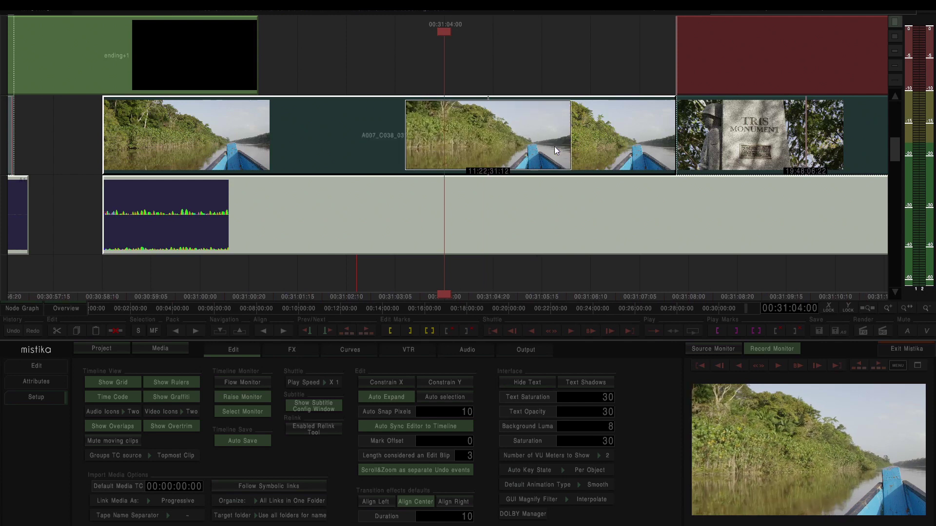
{"action": "mouse_move", "coordinate": [442, 134]}
{"action": "left_mouse_down"}
{"action": "mouse_move", "coordinate": [364, 142]}
{"action": "mouse_move", "coordinate": [554, 143]}
{"action": "mouse_move", "coordinate": [431, 158]}
{"action": "mouse_move", "coordinate": [371, 154]}
{"action": "left_mouse_up"}
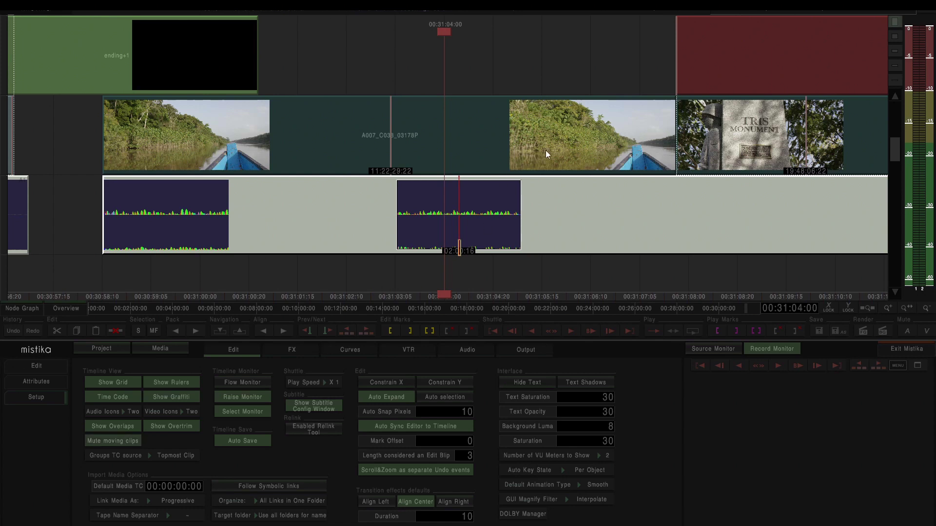
{"action": "mouse_move", "coordinate": [609, 128]}
{"action": "left_mouse_down"}
{"action": "mouse_move", "coordinate": [561, 181]}
{"action": "mouse_move", "coordinate": [452, 177]}
{"action": "mouse_move", "coordinate": [585, 136]}
{"action": "mouse_move", "coordinate": [522, 201]}
{"action": "mouse_move", "coordinate": [575, 137]}
{"action": "mouse_move", "coordinate": [524, 183]}
{"action": "mouse_move", "coordinate": [587, 124]}
{"action": "mouse_move", "coordinate": [598, 127]}
{"action": "left_mouse_up"}
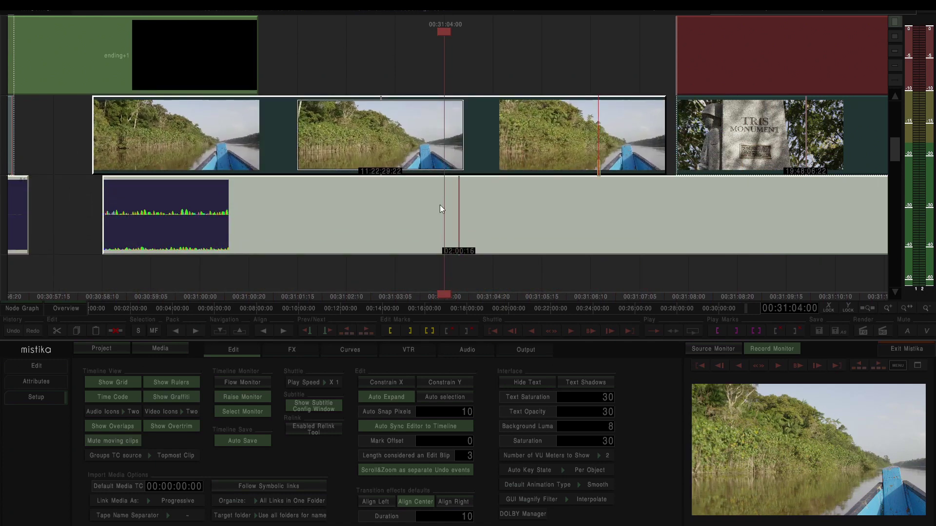
{"action": "left_click", "coordinate": [129, 440]}
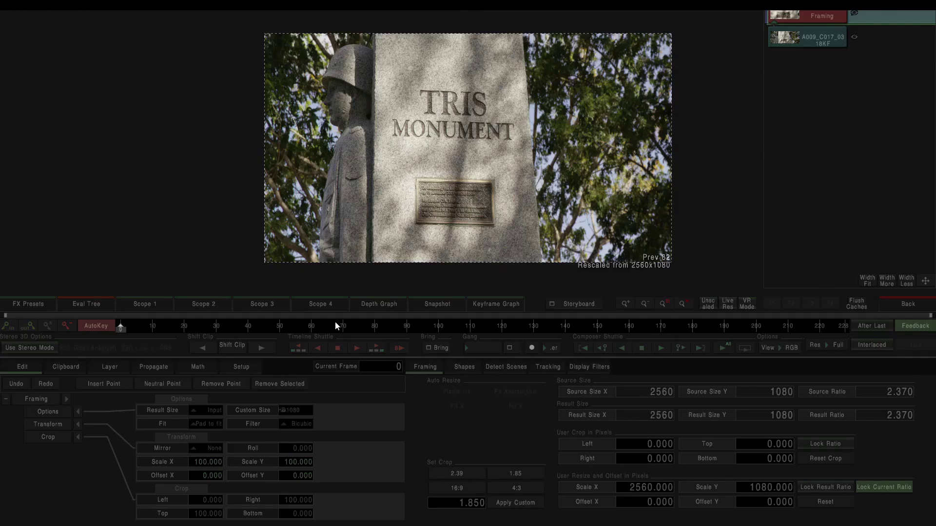
Step: Show the Framing effect's keyframe graph and move the middle scale keyframe to frame 53
{"action": "left_click", "coordinate": [496, 305]}
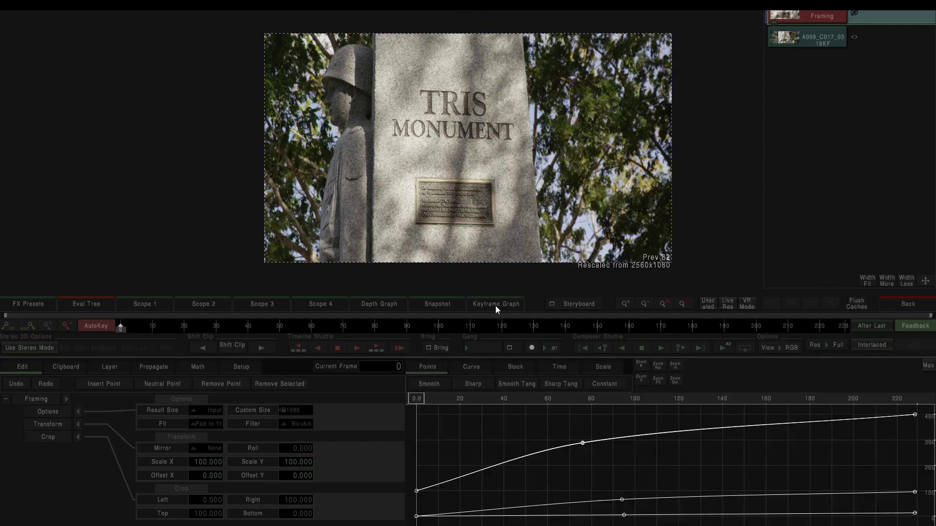
{"action": "left_click", "coordinate": [579, 441]}
{"action": "mouse_move", "coordinate": [579, 441]}
{"action": "left_mouse_down"}
{"action": "mouse_move", "coordinate": [505, 441]}
{"action": "mouse_move", "coordinate": [564, 437]}
{"action": "left_mouse_up"}
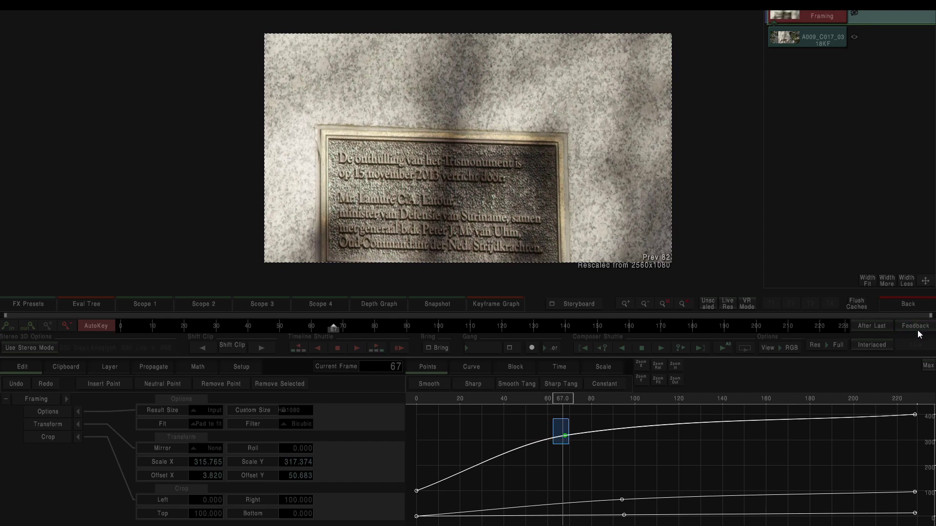
{"action": "left_click_drag", "start_coordinate": [569, 438], "coordinate": [530, 430]}
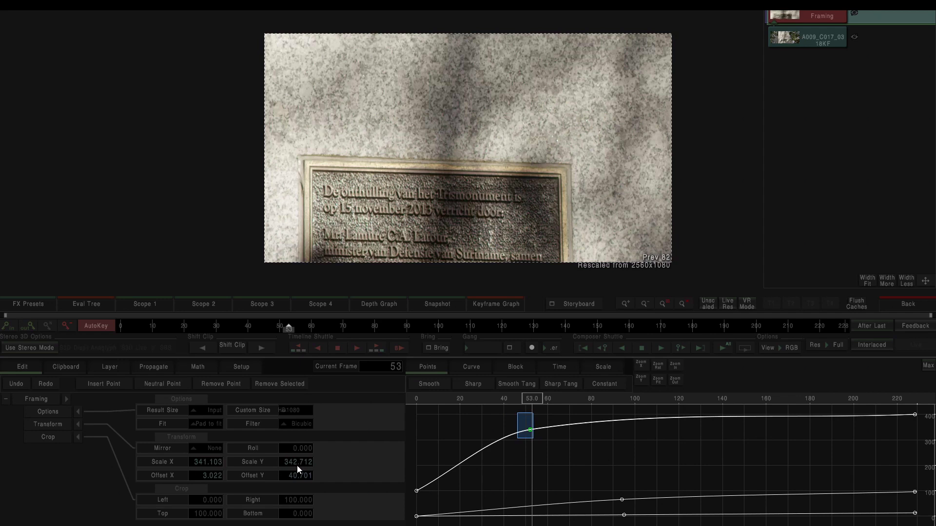
Step: Set the Framing effect's Scale Y to about 341.7 at frame 53 and scrub through the frames after it
{"action": "left_click_drag", "start_coordinate": [297, 465], "coordinate": [311, 489]}
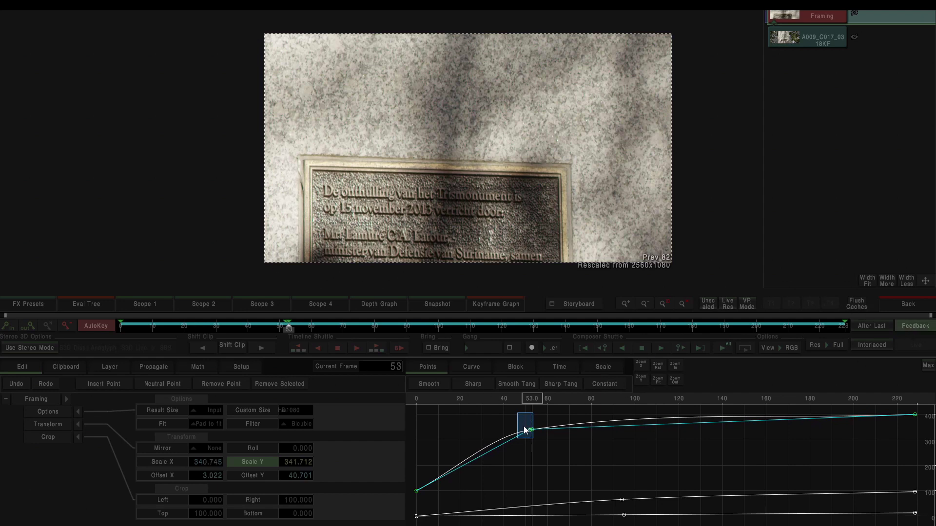
{"action": "left_click", "coordinate": [291, 326]}
{"action": "key", "text": "Right"}
{"action": "left_click_drag", "start_coordinate": [382, 330], "coordinate": [838, 329]}
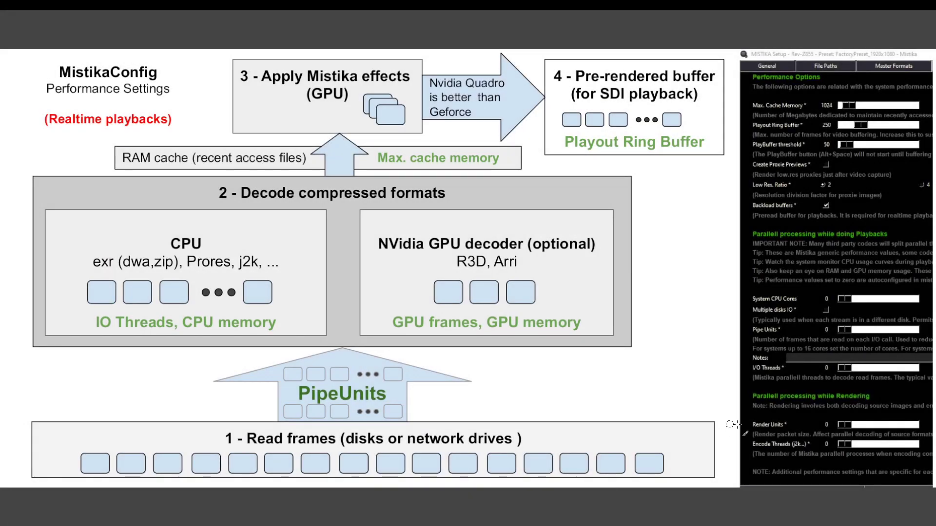
{"action": "mouse_move", "coordinate": [730, 424]}
{"action": "left_mouse_down"}
{"action": "mouse_move", "coordinate": [778, 409]}
{"action": "mouse_move", "coordinate": [798, 418]}
{"action": "mouse_move", "coordinate": [778, 437]}
{"action": "mouse_move", "coordinate": [733, 423]}
{"action": "left_mouse_up"}
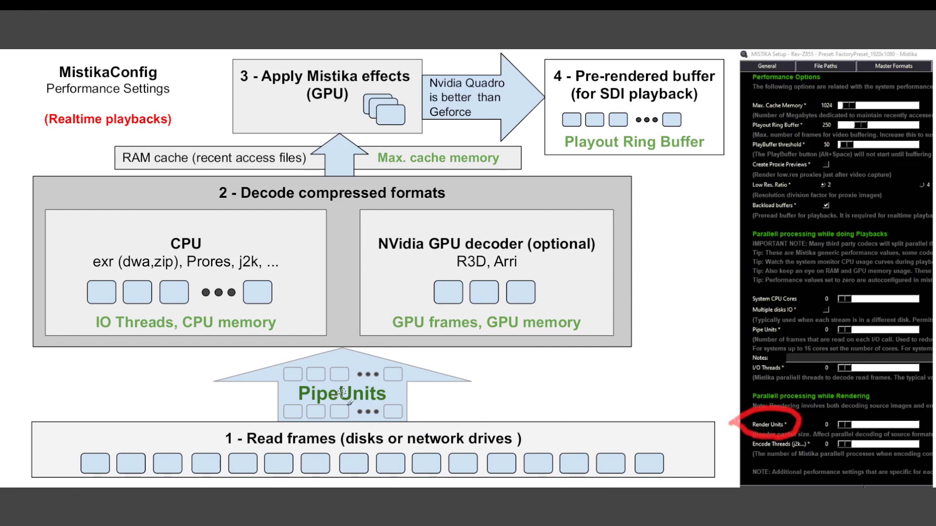
{"action": "left_click_drag", "start_coordinate": [317, 406], "coordinate": [371, 386]}
{"action": "left_click_drag", "start_coordinate": [319, 372], "coordinate": [360, 413]}
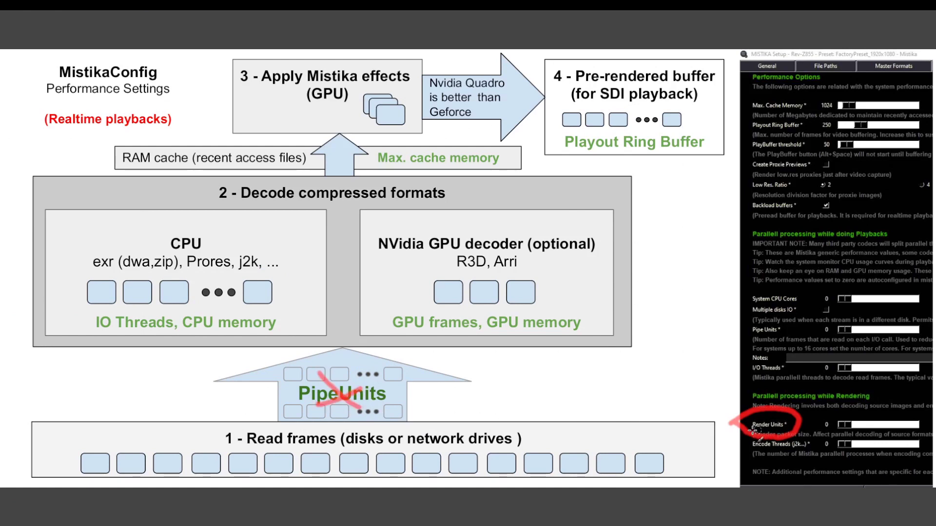
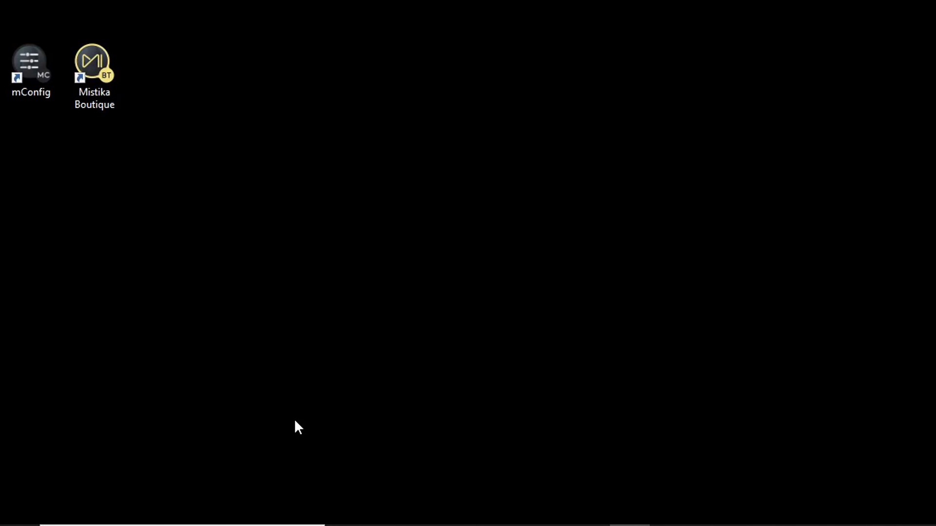
Step: Open a Command Prompt window and place it clear of the desktop shortcuts
{"action": "key", "text": "super"}
{"action": "left_click", "coordinate": [281, 510]}
{"action": "type", "text": "cmd"}
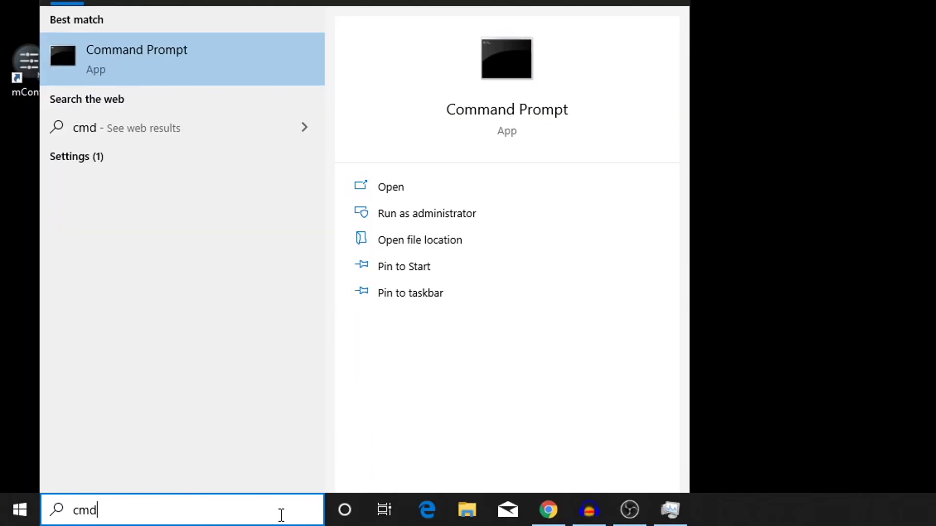
{"action": "key", "text": "Return"}
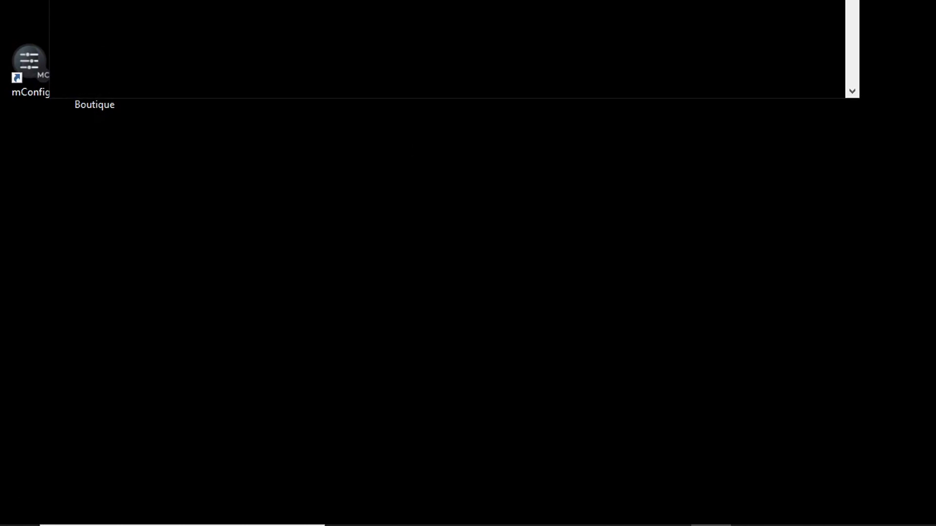
{"action": "left_click_drag", "start_coordinate": [545, 160], "coordinate": [674, 136]}
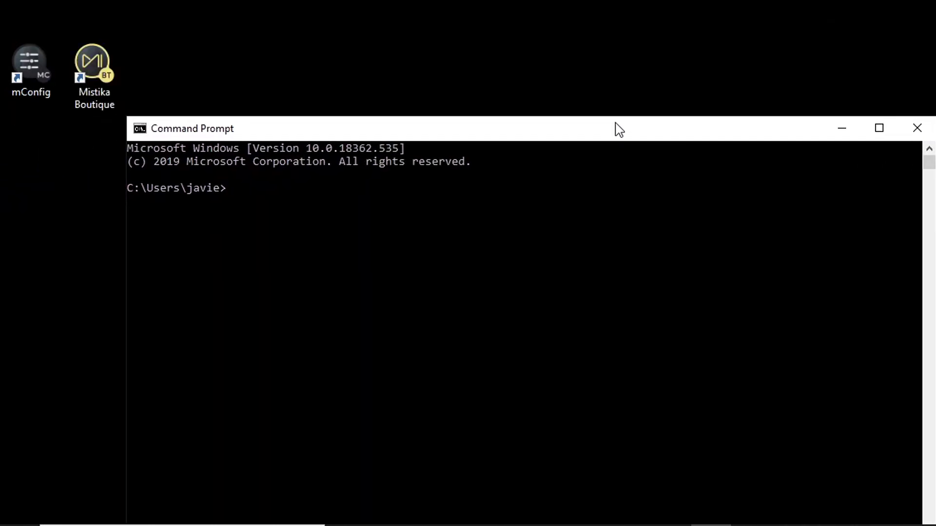
Step: Launch Mistika Boutique from the Command Prompt using its desktop shortcut's path and log in with the preselected user
{"action": "left_click_drag", "start_coordinate": [68, 77], "coordinate": [224, 191]}
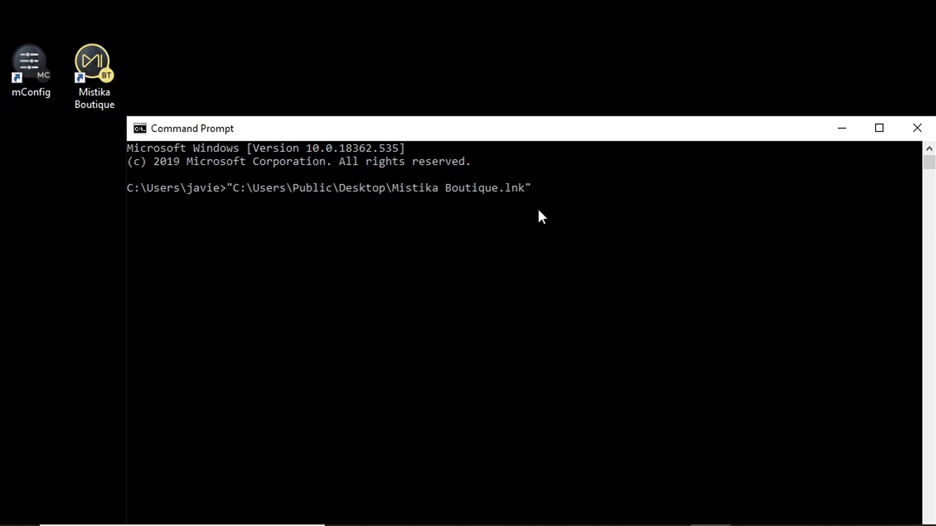
{"action": "left_click_drag", "start_coordinate": [418, 137], "coordinate": [439, 73]}
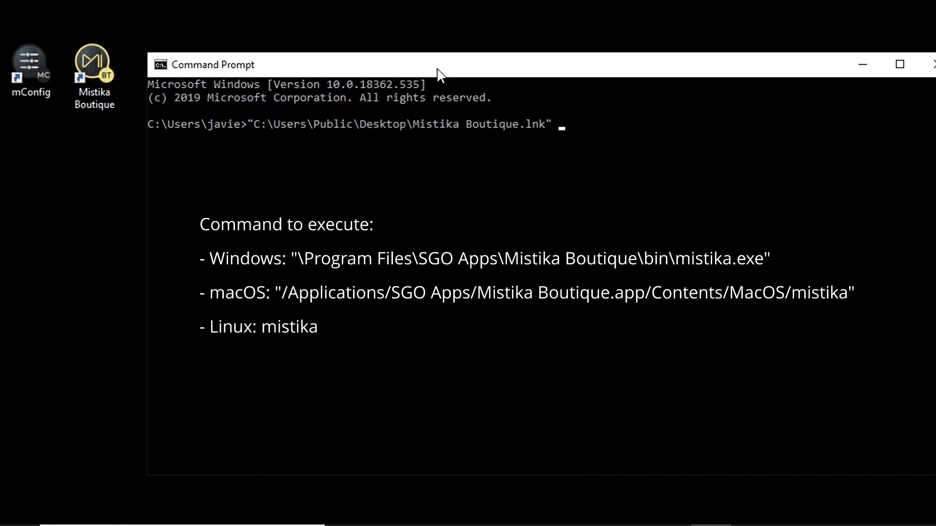
{"action": "key", "text": "Return"}
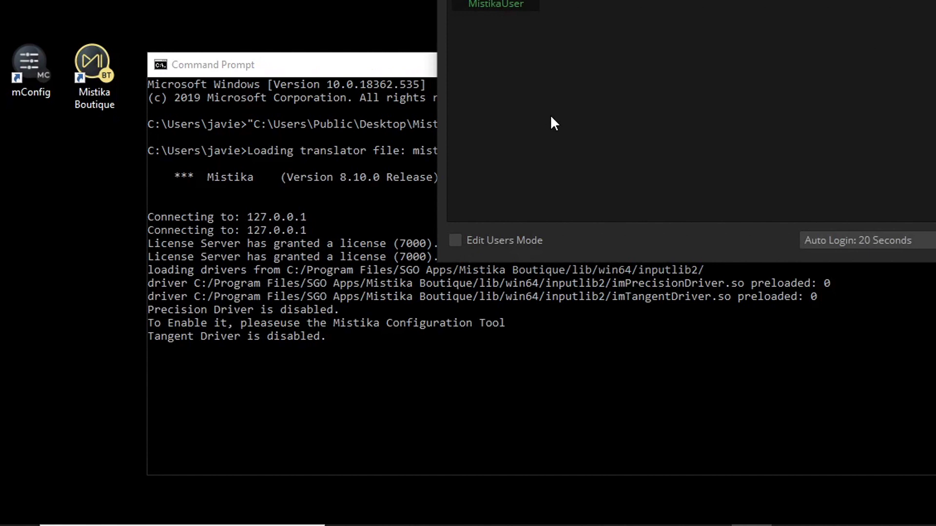
{"action": "key", "text": "Return"}
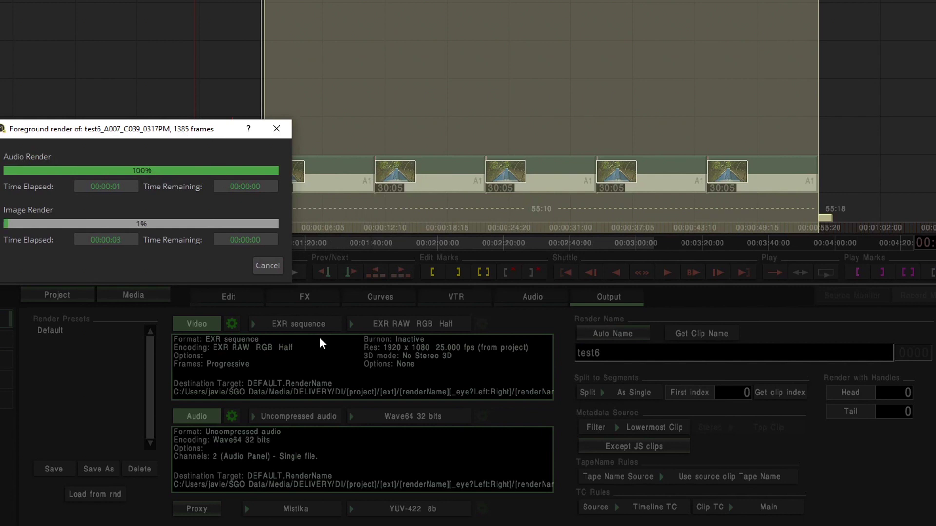
Step: Show the Command Prompt console and Task Manager during the test6 render, moving the render progress window clear of the console output
{"action": "key", "text": "super"}
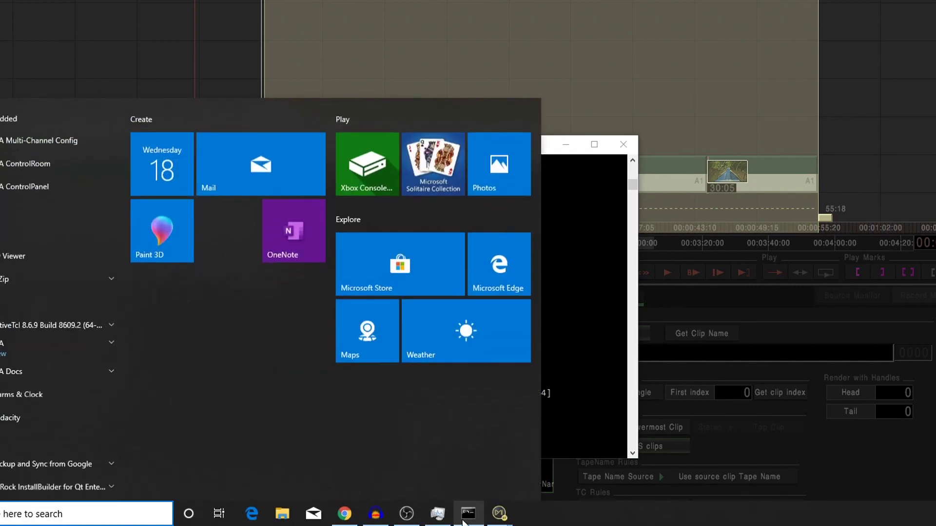
{"action": "mouse_move", "coordinate": [445, 519]}
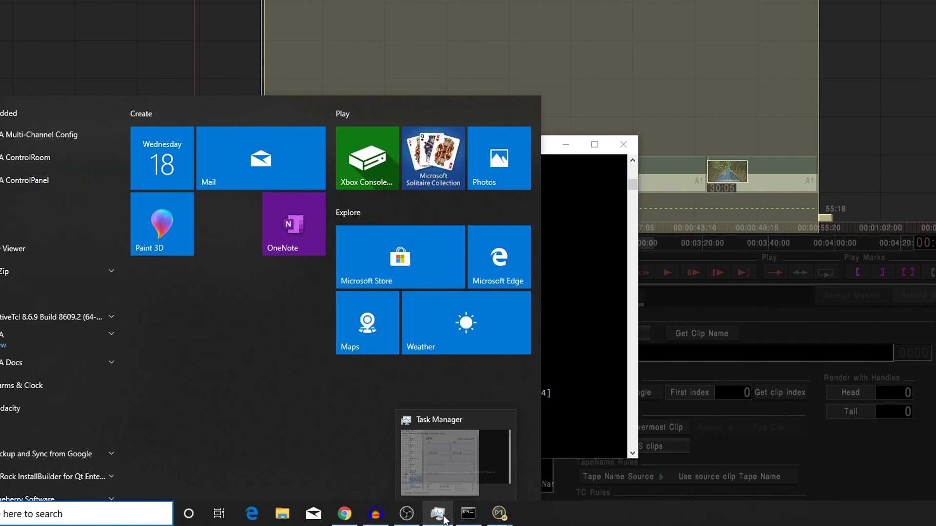
{"action": "left_click", "coordinate": [478, 521]}
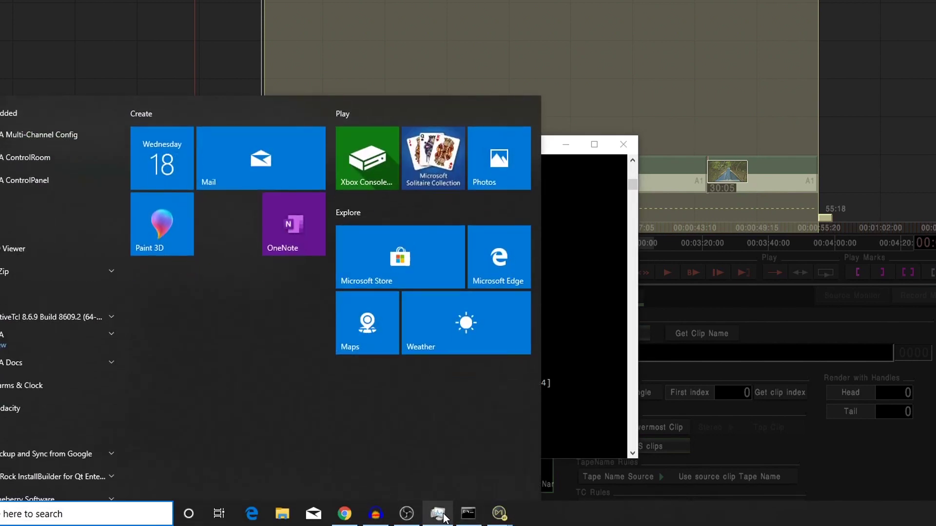
{"action": "left_click", "coordinate": [439, 514]}
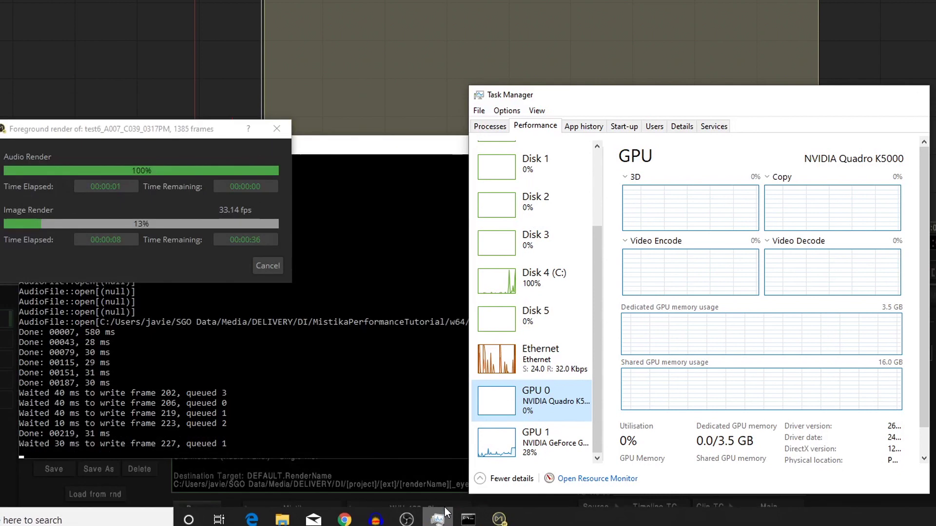
{"action": "left_click", "coordinate": [296, 410]}
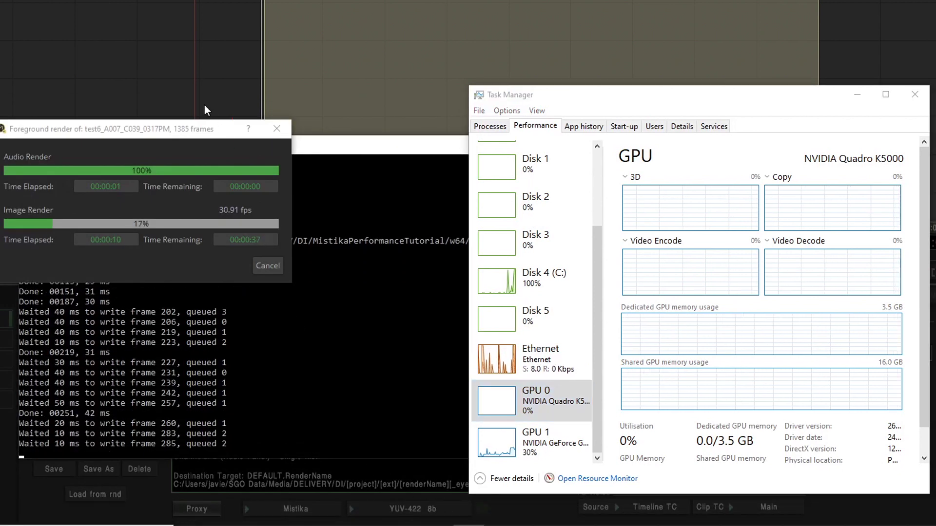
{"action": "left_click_drag", "start_coordinate": [133, 129], "coordinate": [165, 72]}
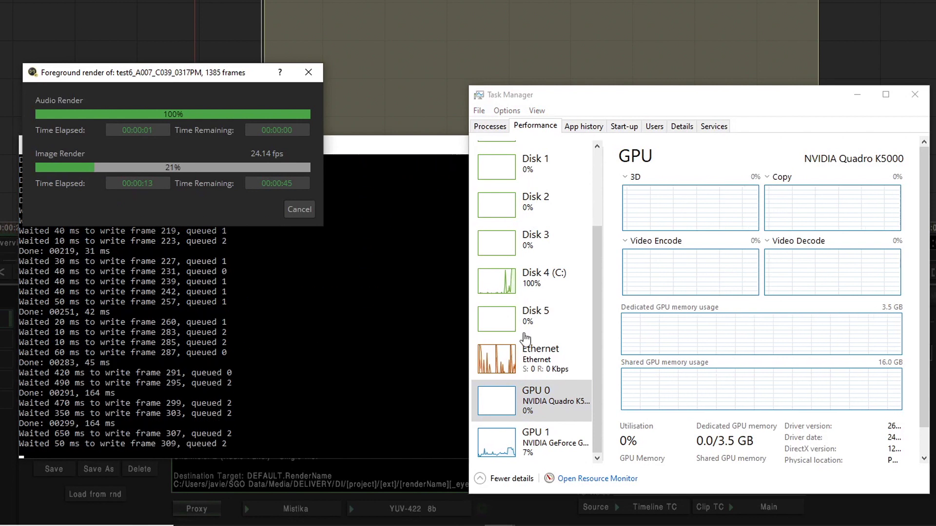
Step: Inspect the Ethernet, Disk 4 (C:) and GPU 0 performance graphs in Task Manager during the test6 render
{"action": "left_click", "coordinate": [595, 341]}
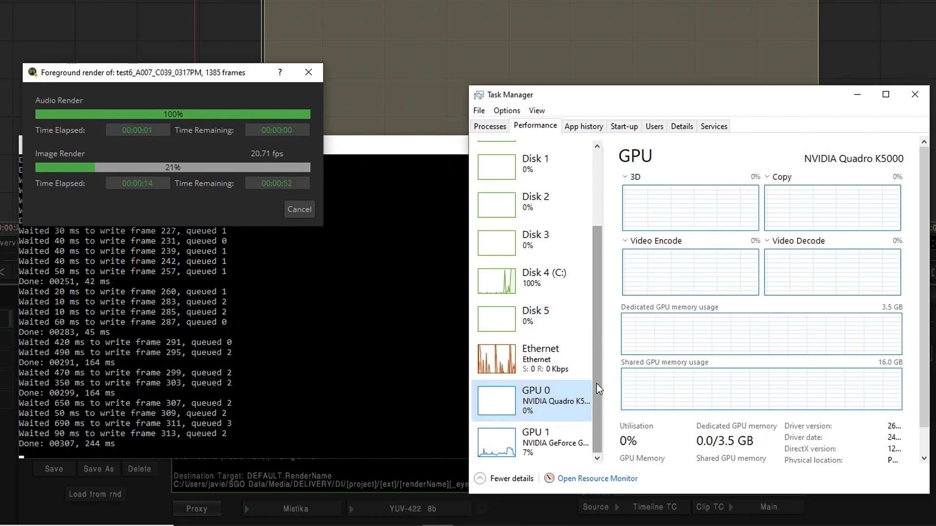
{"action": "left_click", "coordinate": [561, 369]}
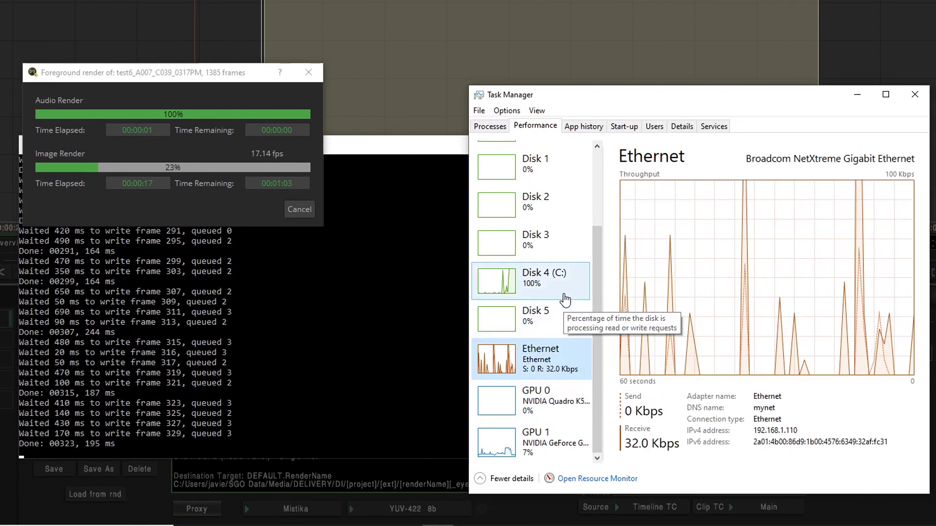
{"action": "left_click", "coordinate": [565, 300]}
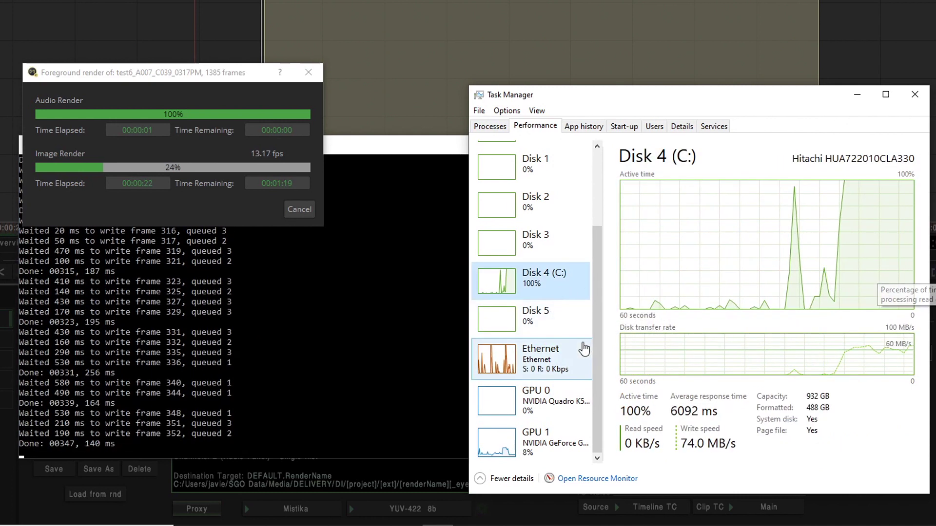
{"action": "left_click", "coordinate": [561, 408]}
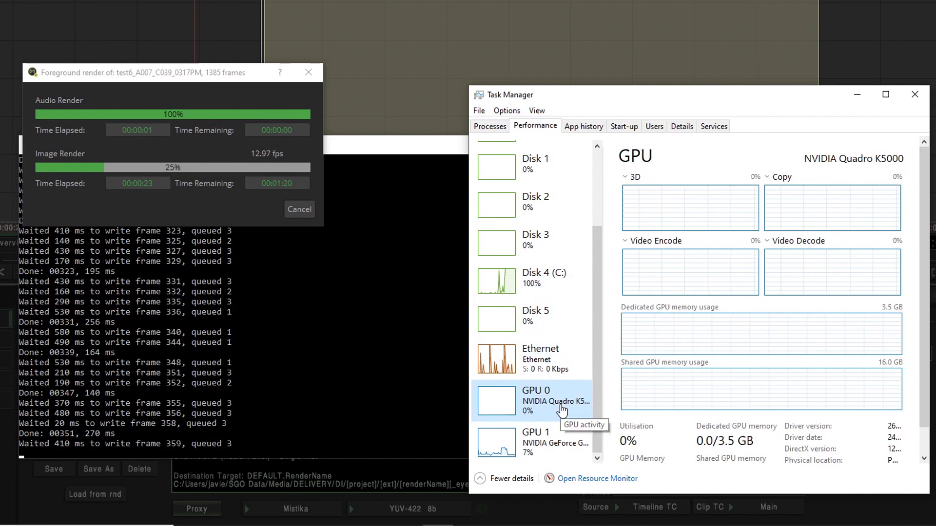
Step: Inspect the Memory and CPU performance graphs in Task Manager, and cancel the test6 render
{"action": "left_click_drag", "start_coordinate": [597, 336], "coordinate": [595, 253]}
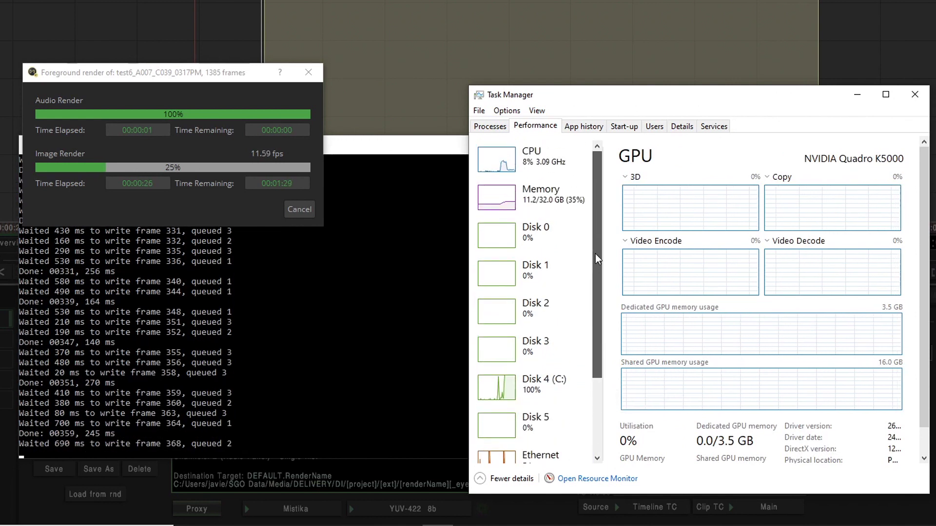
{"action": "left_click", "coordinate": [566, 213]}
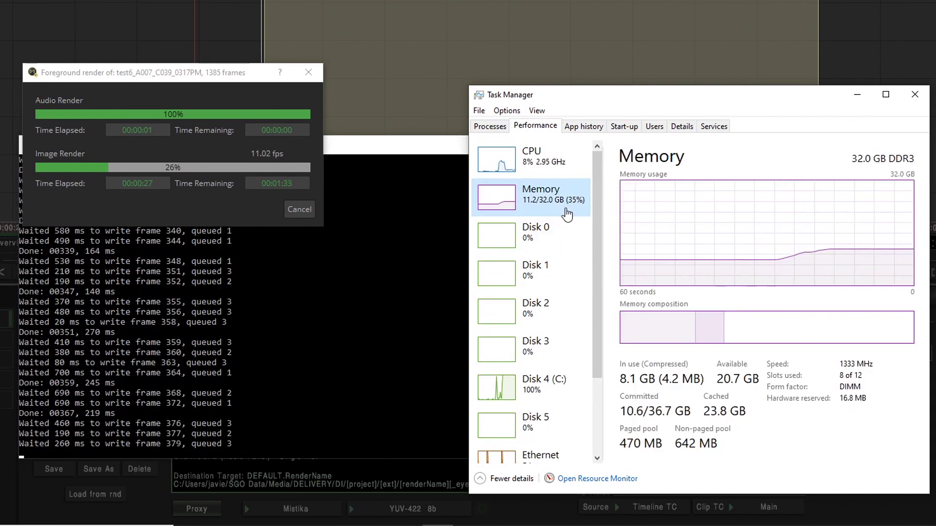
{"action": "left_click", "coordinate": [560, 168]}
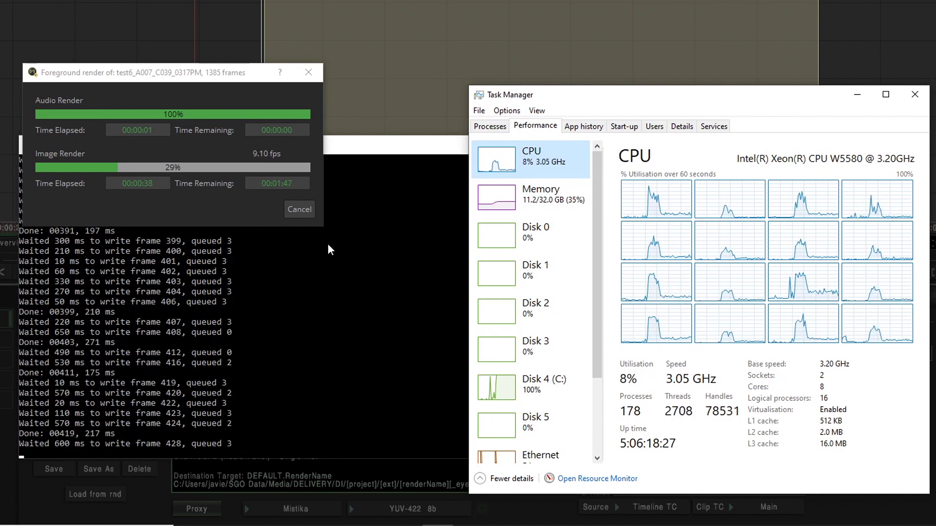
{"action": "left_click", "coordinate": [306, 209]}
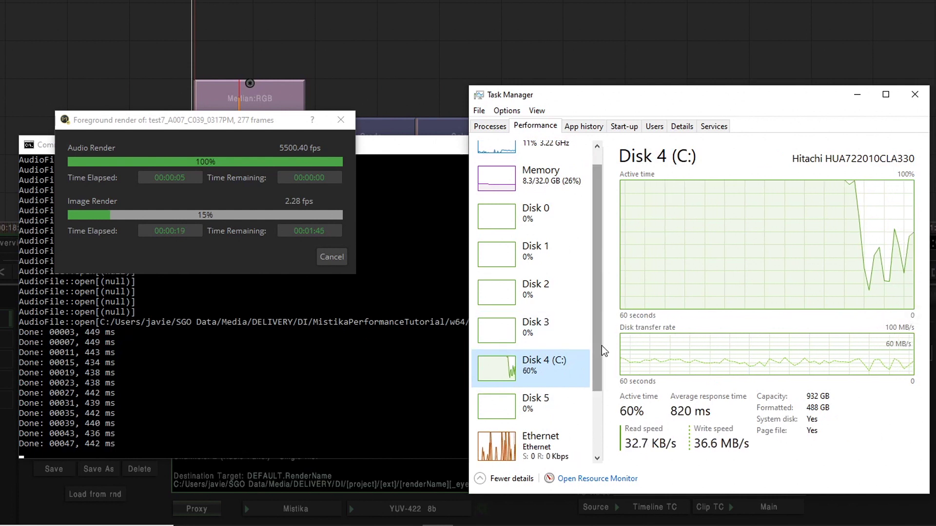
Step: Examine the GPU 1 performance graphs in Task Manager while the test7 render is running
{"action": "scroll", "coordinate": [589, 413], "scroll_direction": "down", "scroll_amount": 2}
{"action": "scroll", "coordinate": [593, 408], "scroll_direction": "up", "scroll_amount": 2}
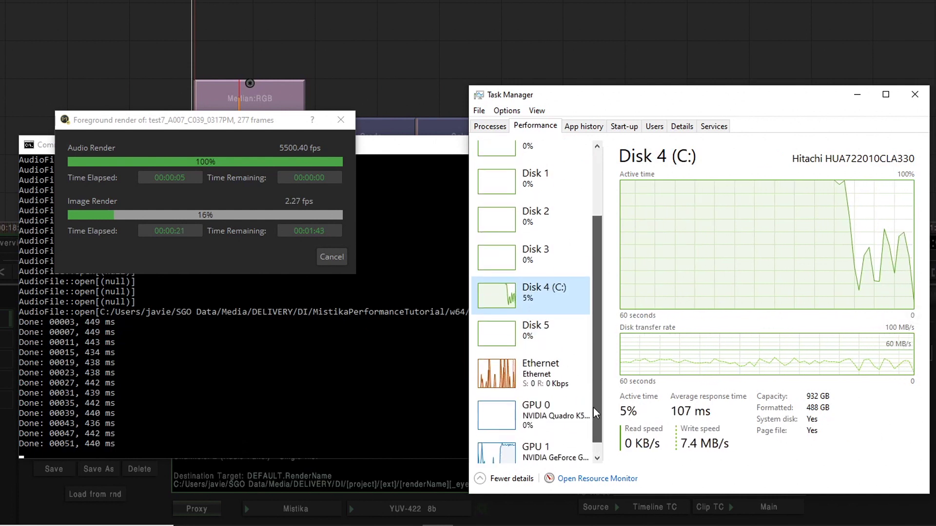
{"action": "scroll", "coordinate": [589, 438], "scroll_direction": "down", "scroll_amount": 1}
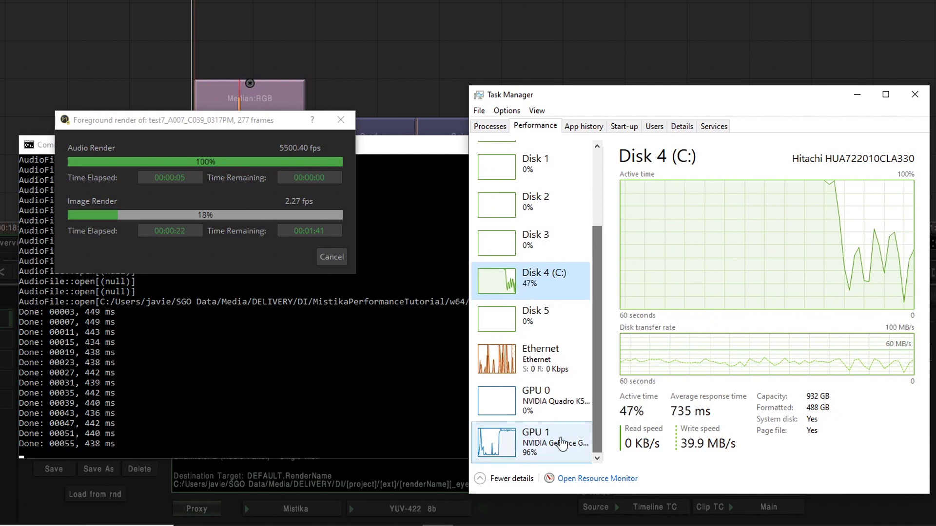
{"action": "left_click", "coordinate": [536, 442]}
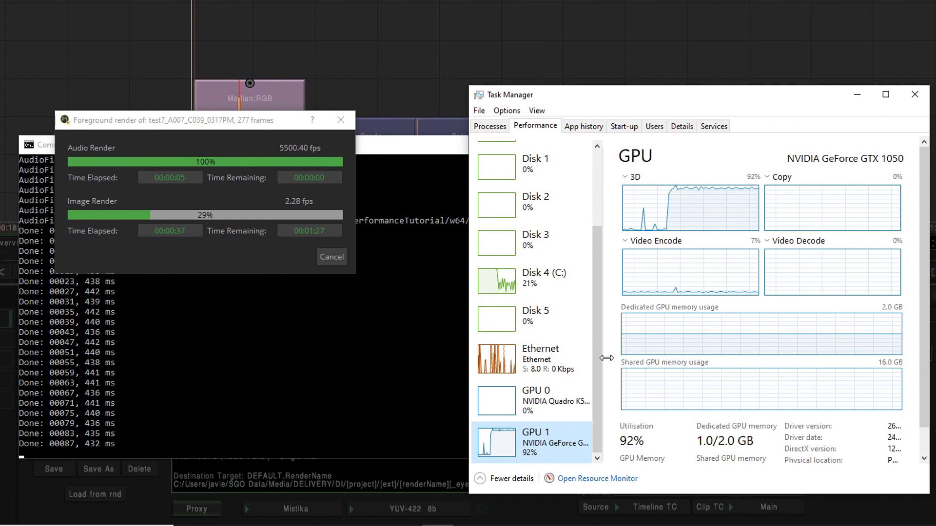
{"action": "left_click_drag", "start_coordinate": [622, 334], "coordinate": [715, 312]}
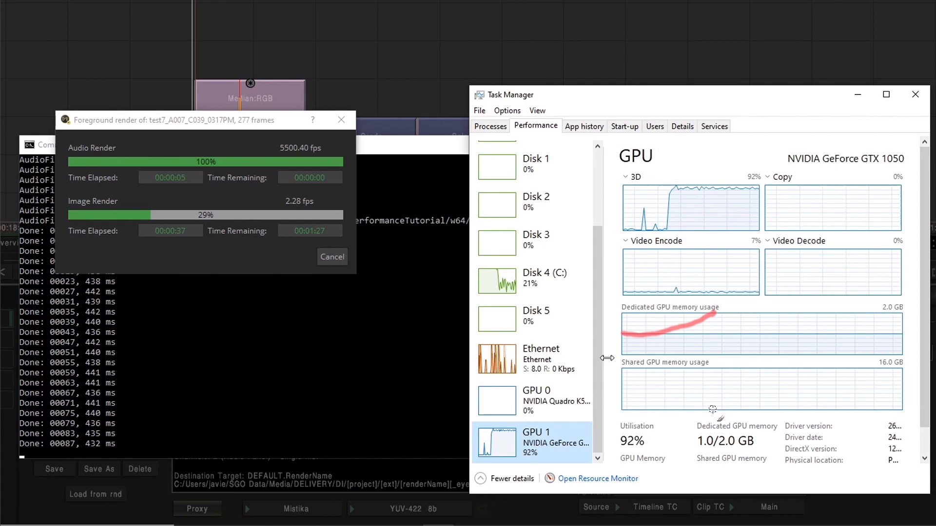
{"action": "mouse_move", "coordinate": [712, 409]}
{"action": "left_mouse_down"}
{"action": "mouse_move", "coordinate": [766, 381]}
{"action": "mouse_move", "coordinate": [771, 370]}
{"action": "mouse_move", "coordinate": [758, 361]}
{"action": "mouse_move", "coordinate": [775, 360]}
{"action": "mouse_move", "coordinate": [781, 370]}
{"action": "mouse_move", "coordinate": [774, 384]}
{"action": "mouse_move", "coordinate": [754, 377]}
{"action": "left_mouse_up"}
{"action": "left_click", "coordinate": [758, 360]}
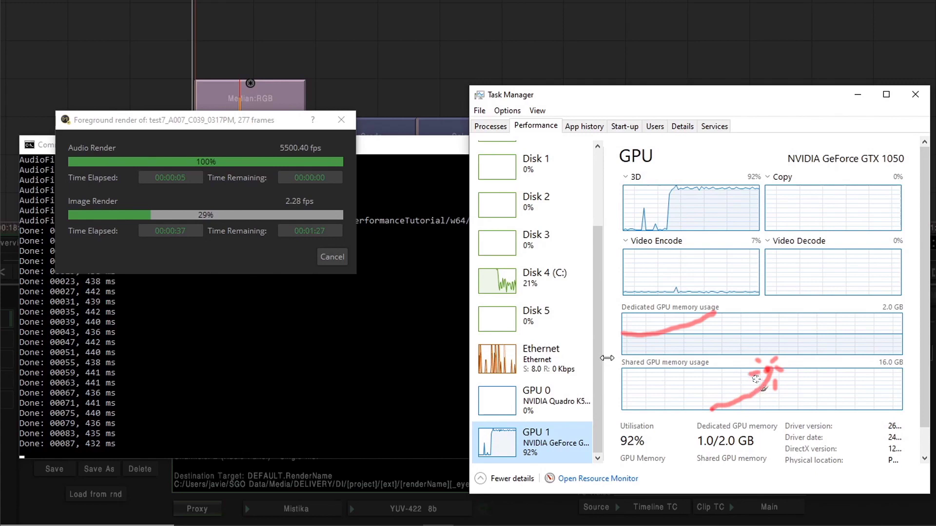
{"action": "key", "text": "ctrl+z"}
{"action": "key", "text": "ctrl+z"}
{"action": "key", "text": "ctrl+z"}
{"action": "key", "text": "ctrl+z"}
{"action": "key", "text": "ctrl+z"}
{"action": "key", "text": "ctrl+z"}
{"action": "mouse_move", "coordinate": [711, 409]}
{"action": "left_mouse_down"}
{"action": "mouse_move", "coordinate": [794, 392]}
{"action": "mouse_move", "coordinate": [806, 379]}
{"action": "mouse_move", "coordinate": [799, 413]}
{"action": "left_mouse_up"}
{"action": "mouse_move", "coordinate": [830, 378]}
{"action": "left_mouse_down"}
{"action": "mouse_move", "coordinate": [846, 398]}
{"action": "mouse_move", "coordinate": [878, 383]}
{"action": "mouse_move", "coordinate": [882, 398]}
{"action": "mouse_move", "coordinate": [909, 380]}
{"action": "mouse_move", "coordinate": [901, 402]}
{"action": "left_mouse_up"}
{"action": "left_click", "coordinate": [899, 408]}
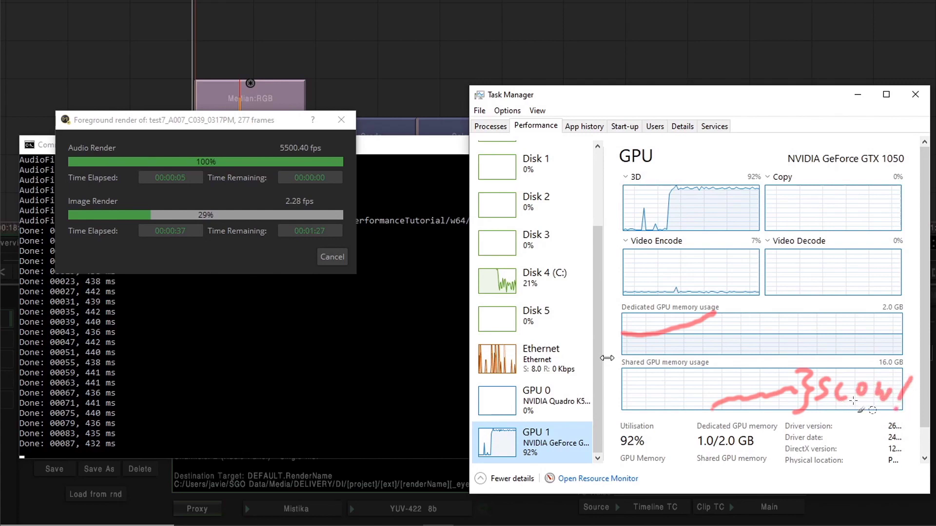
{"action": "key", "text": "Escape"}
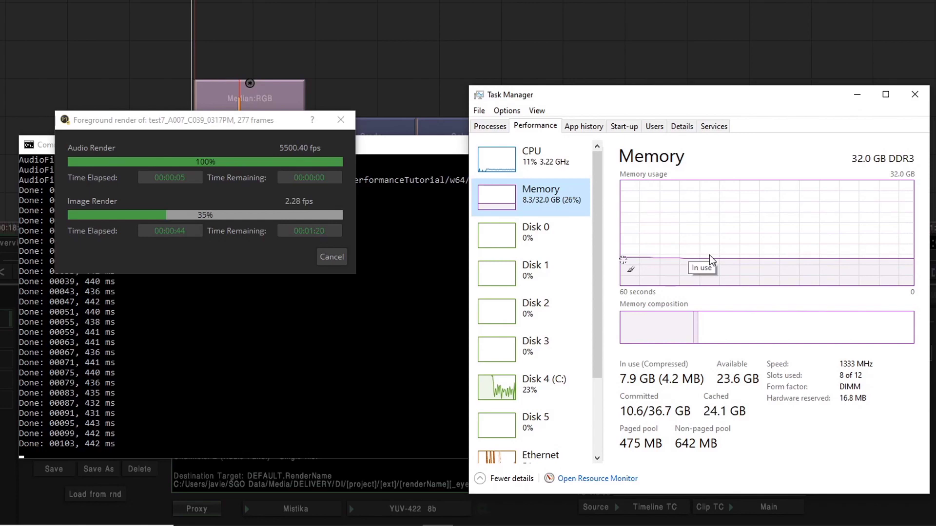
{"action": "mouse_move", "coordinate": [620, 258]}
{"action": "left_mouse_down"}
{"action": "mouse_move", "coordinate": [689, 239]}
{"action": "mouse_move", "coordinate": [743, 179]}
{"action": "left_mouse_up"}
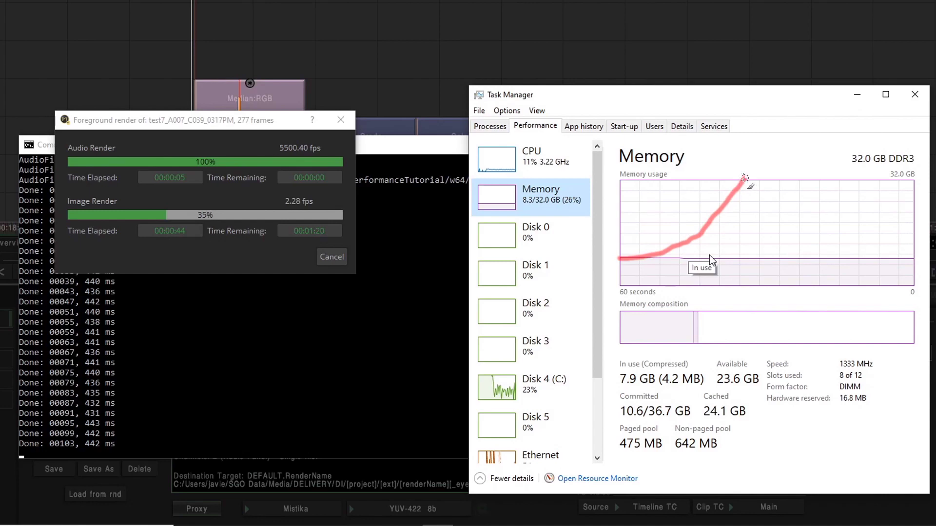
{"action": "mouse_move", "coordinate": [749, 175]}
{"action": "left_mouse_down"}
{"action": "mouse_move", "coordinate": [777, 149]}
{"action": "mouse_move", "coordinate": [835, 154]}
{"action": "mouse_move", "coordinate": [831, 170]}
{"action": "mouse_move", "coordinate": [813, 178]}
{"action": "mouse_move", "coordinate": [751, 175]}
{"action": "mouse_move", "coordinate": [781, 182]}
{"action": "mouse_move", "coordinate": [639, 317]}
{"action": "mouse_move", "coordinate": [531, 389]}
{"action": "mouse_move", "coordinate": [540, 367]}
{"action": "mouse_move", "coordinate": [534, 377]}
{"action": "mouse_move", "coordinate": [583, 379]}
{"action": "mouse_move", "coordinate": [660, 326]}
{"action": "mouse_move", "coordinate": [781, 216]}
{"action": "mouse_move", "coordinate": [805, 176]}
{"action": "mouse_move", "coordinate": [789, 189]}
{"action": "mouse_move", "coordinate": [803, 179]}
{"action": "mouse_move", "coordinate": [818, 197]}
{"action": "left_mouse_up"}
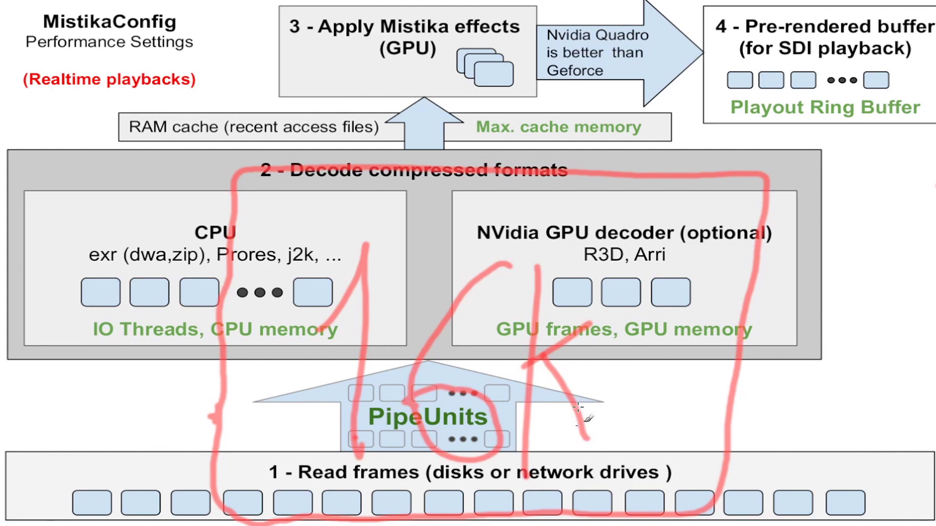
{"action": "mouse_move", "coordinate": [390, 358]}
{"action": "left_mouse_down"}
{"action": "mouse_move", "coordinate": [417, 372]}
{"action": "mouse_move", "coordinate": [426, 353]}
{"action": "mouse_move", "coordinate": [432, 369]}
{"action": "mouse_move", "coordinate": [471, 378]}
{"action": "left_mouse_up"}
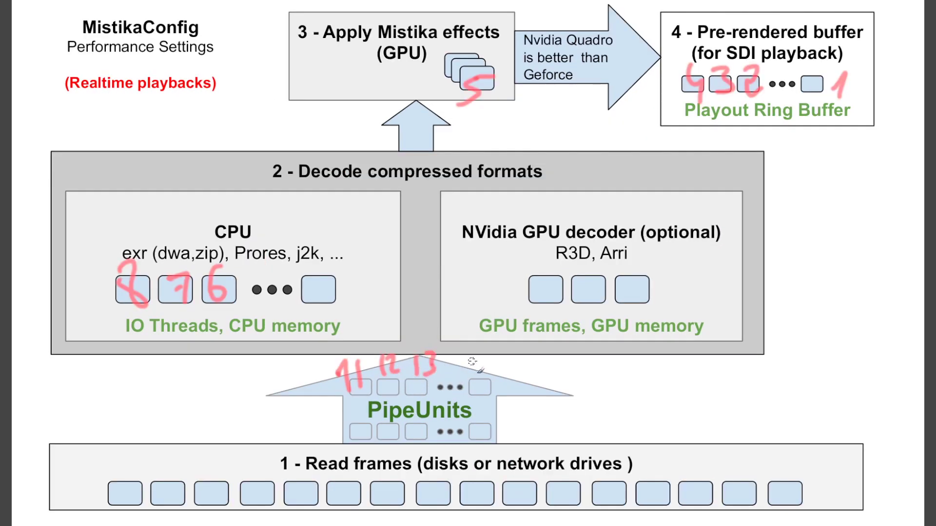
{"action": "left_click_drag", "start_coordinate": [484, 359], "coordinate": [494, 378]}
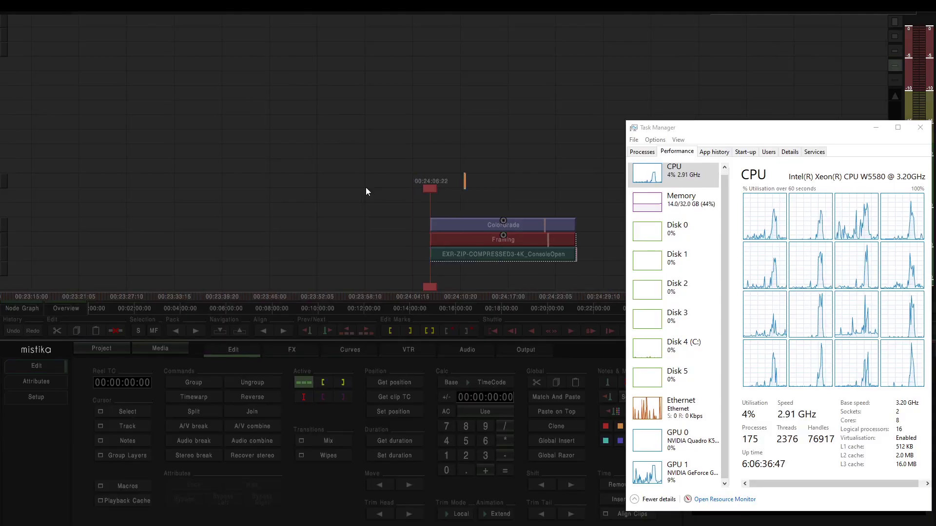
Step: Play the EXR-ZIP-COMPRESSED3-4K stack on the timeline while watching the CPU core graphs in Task Manager
{"action": "key", "text": "space"}
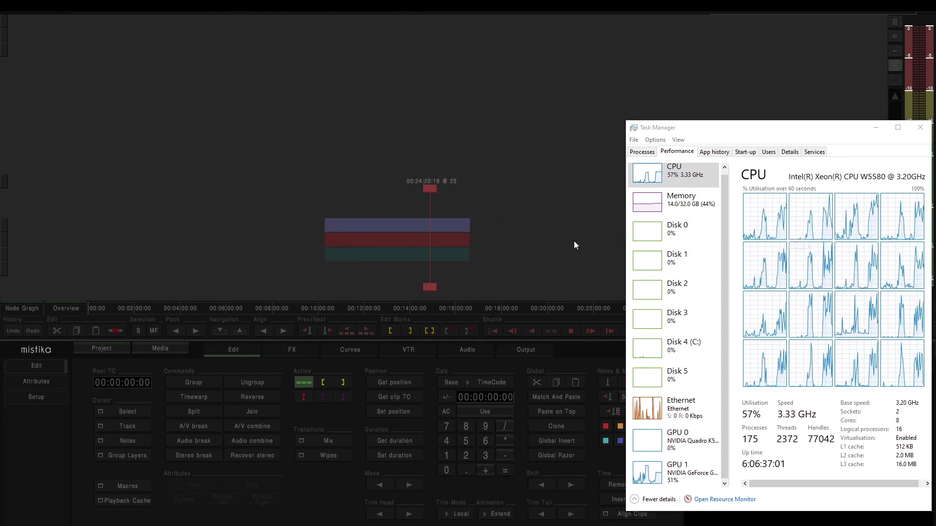
Step: Check the GPU 1 performance graph in Task Manager while the foreground render of the EXR-ZIP-COMPRESSED stack is running
{"action": "left_click", "coordinate": [503, 247]}
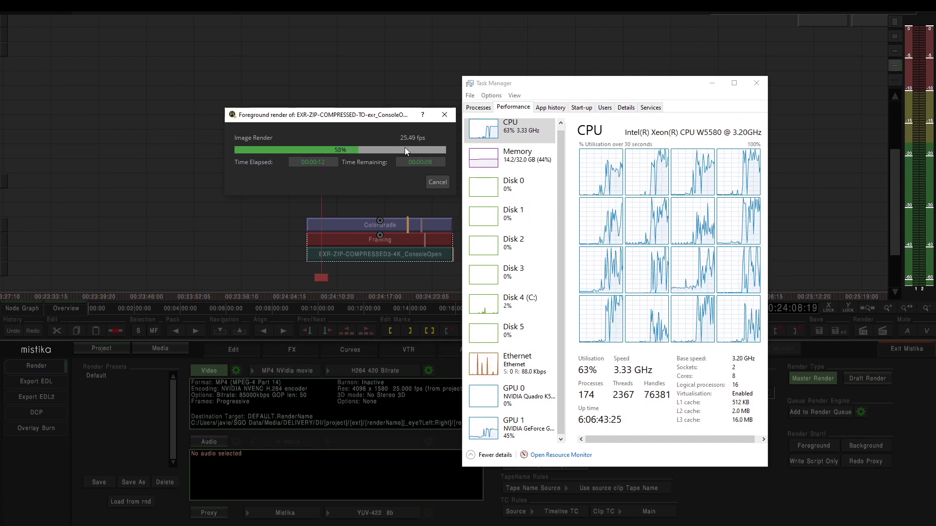
{"action": "left_click", "coordinate": [532, 432]}
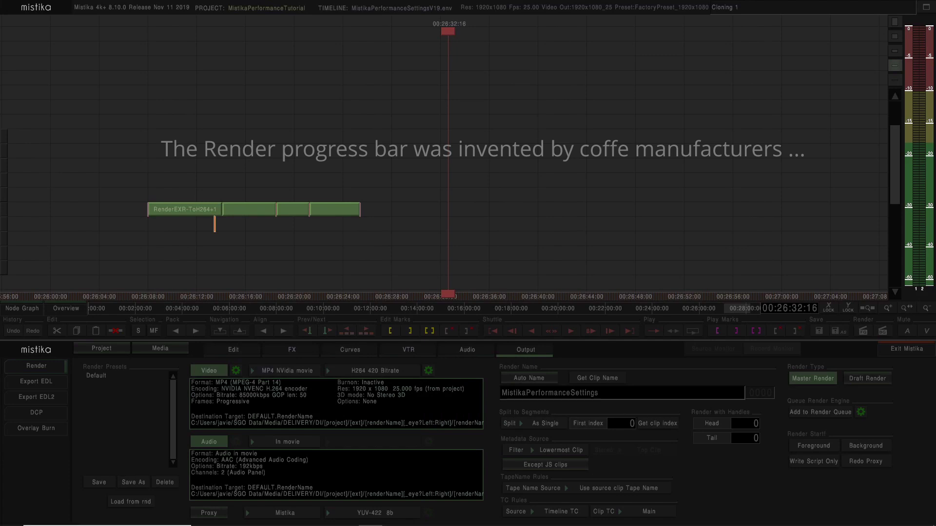
Step: Switch to Chrome and download the Smedge Windows installer from uberware.net/download, saving it as Smedge2019.0 (1).msi in the Tutorials folder
{"action": "left_click", "coordinate": [12, 517]}
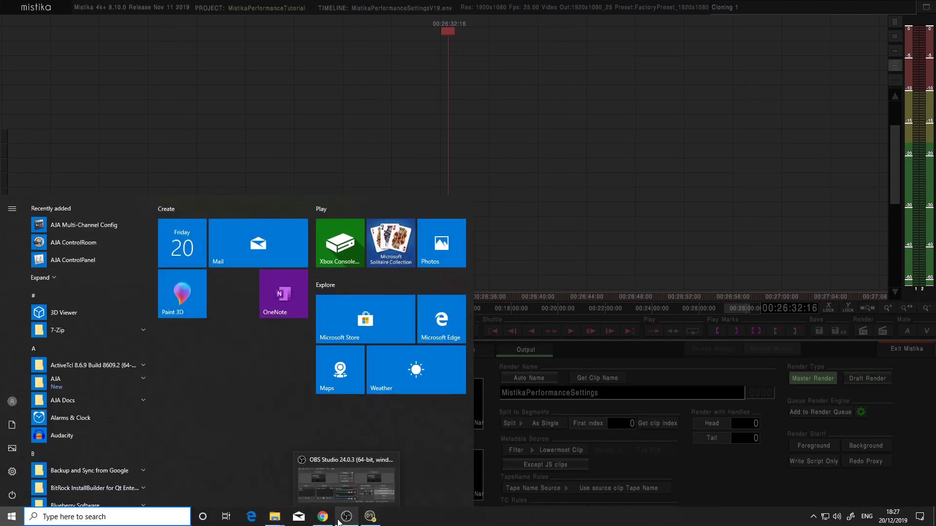
{"action": "left_click", "coordinate": [322, 517]}
{"action": "key", "text": "ctrl+l"}
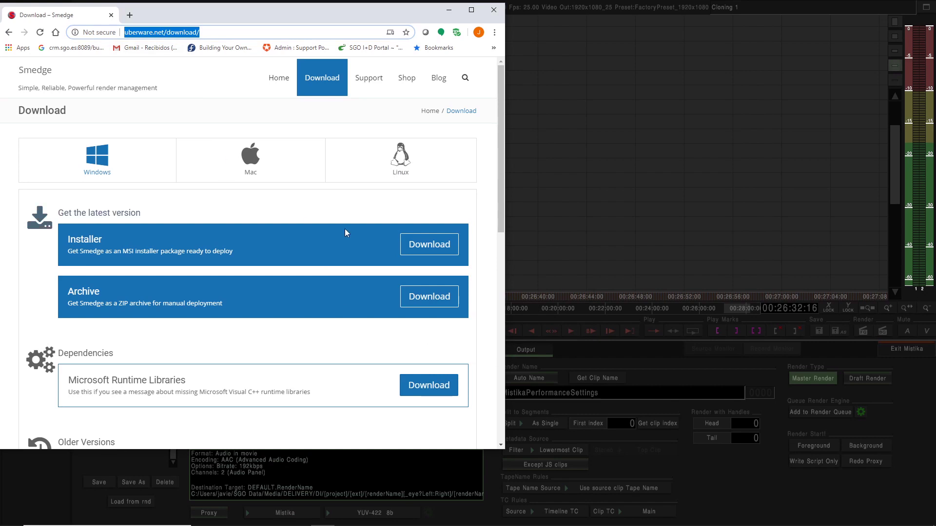
{"action": "left_click", "coordinate": [417, 244]}
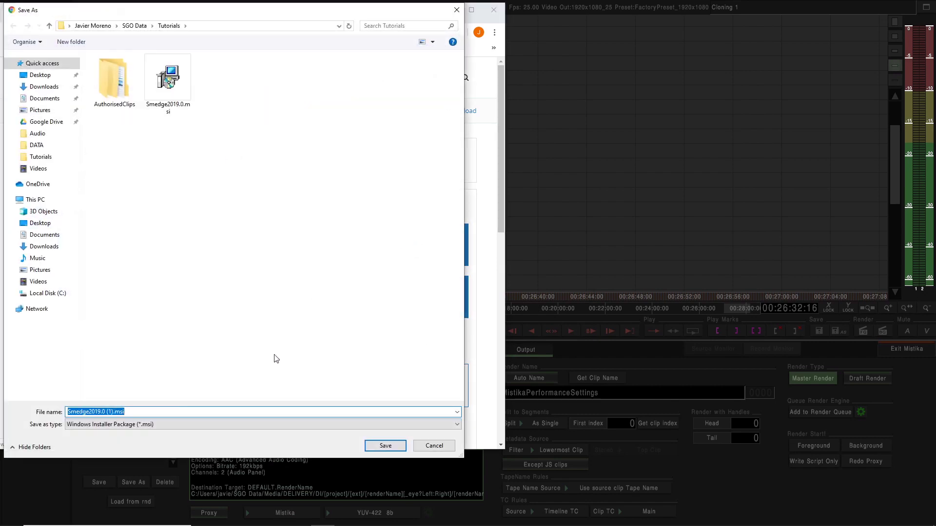
{"action": "left_click", "coordinate": [393, 446]}
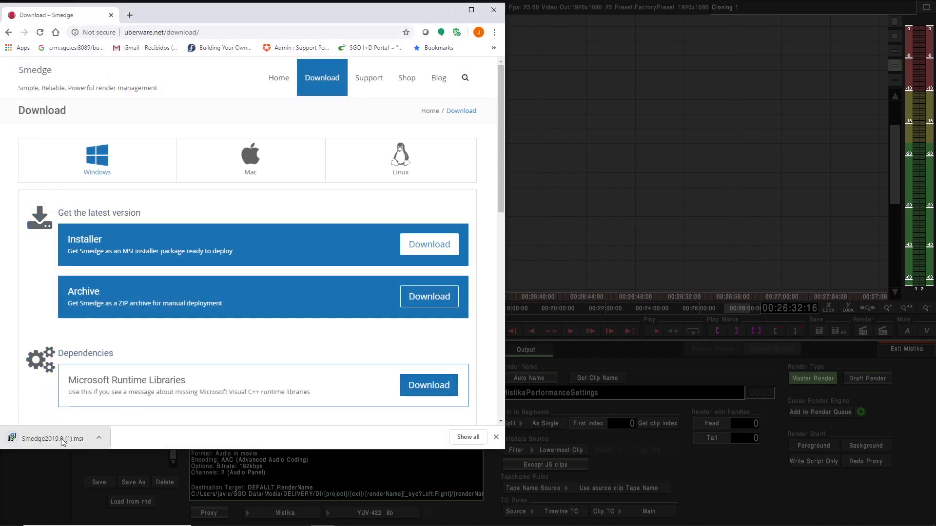
Step: Run the downloaded installer past the SmartScreen block, accept the license agreement, and install and launch Smedge 2019
{"action": "left_click", "coordinate": [63, 440]}
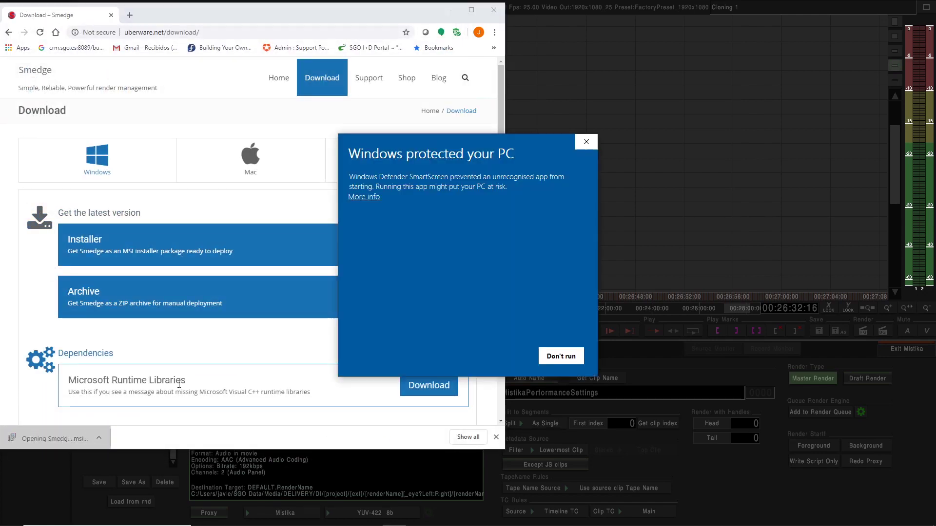
{"action": "left_click", "coordinate": [374, 200]}
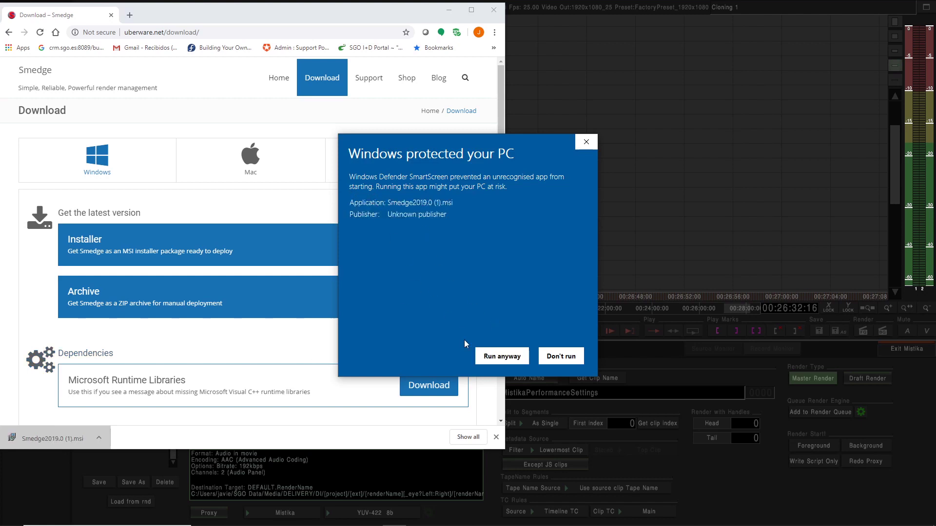
{"action": "left_click", "coordinate": [482, 356]}
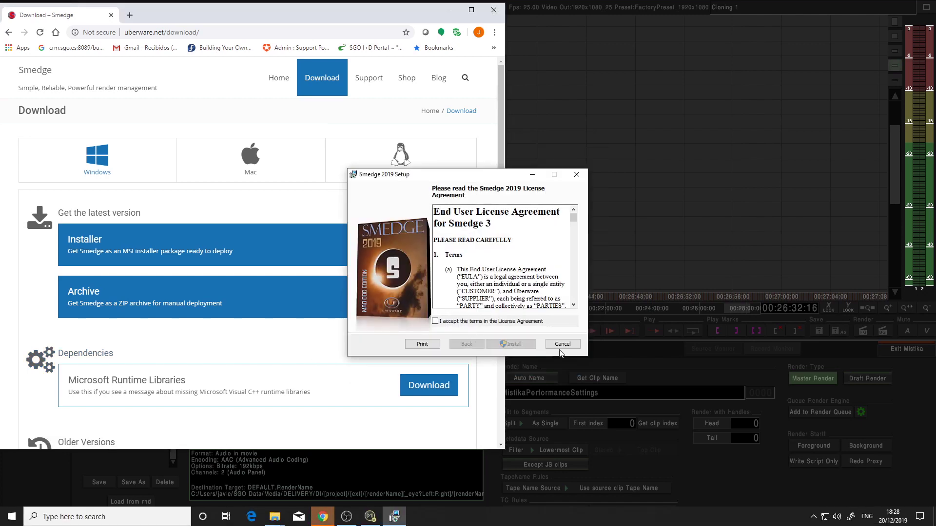
{"action": "left_click", "coordinate": [519, 323]}
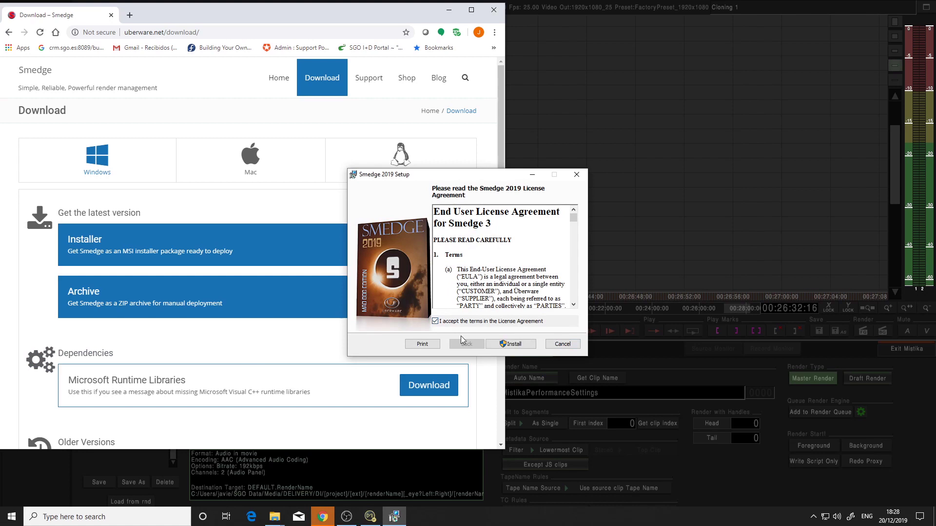
{"action": "left_click", "coordinate": [511, 344]}
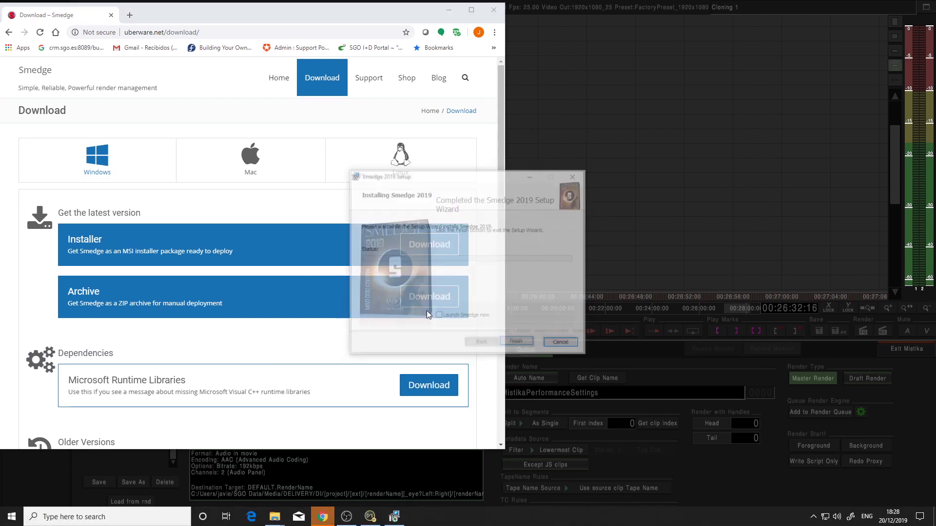
{"action": "left_click", "coordinate": [518, 344]}
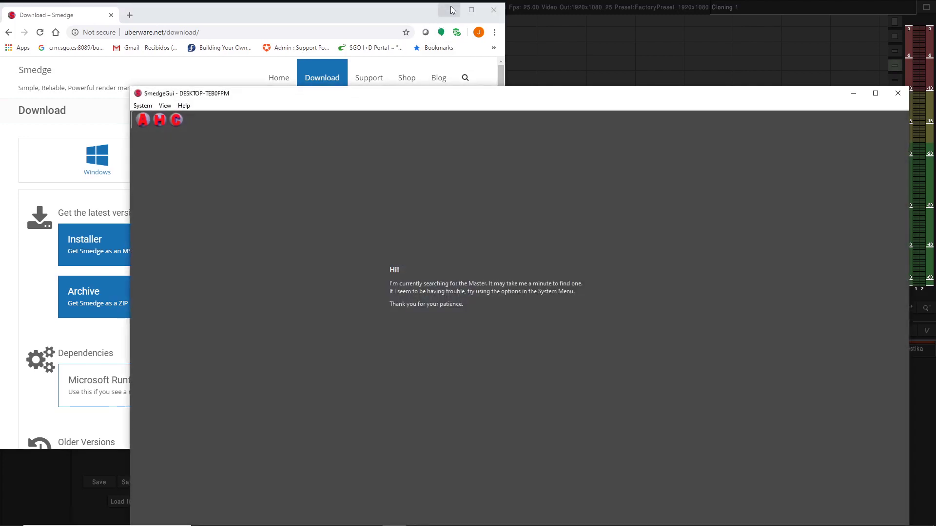
{"action": "left_click", "coordinate": [450, 10]}
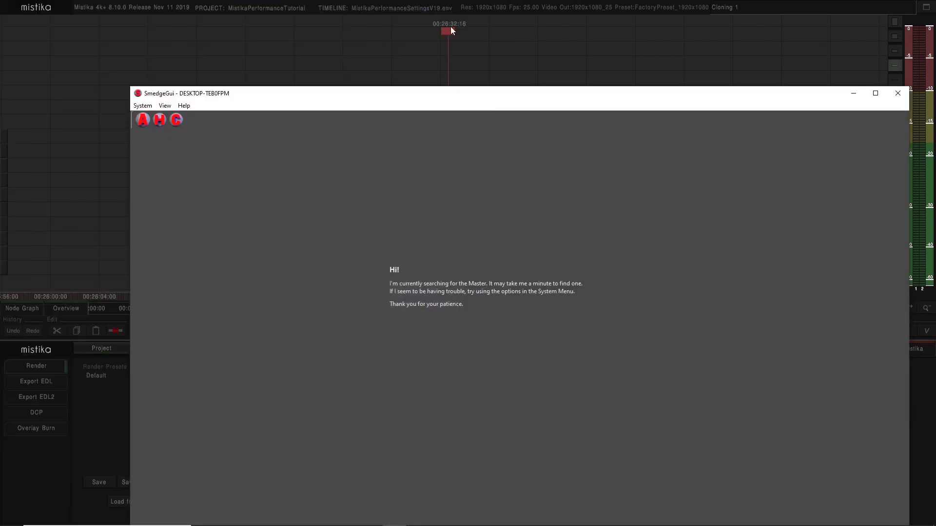
Step: Connect SmedgeGui to the Master and minimise its window to return to Mistika
{"action": "left_click", "coordinate": [141, 104]}
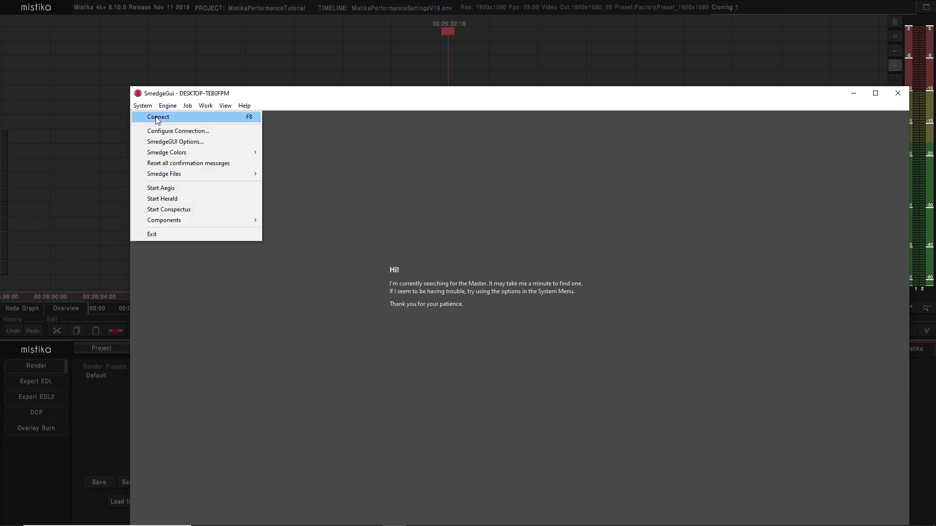
{"action": "left_click", "coordinate": [158, 116]}
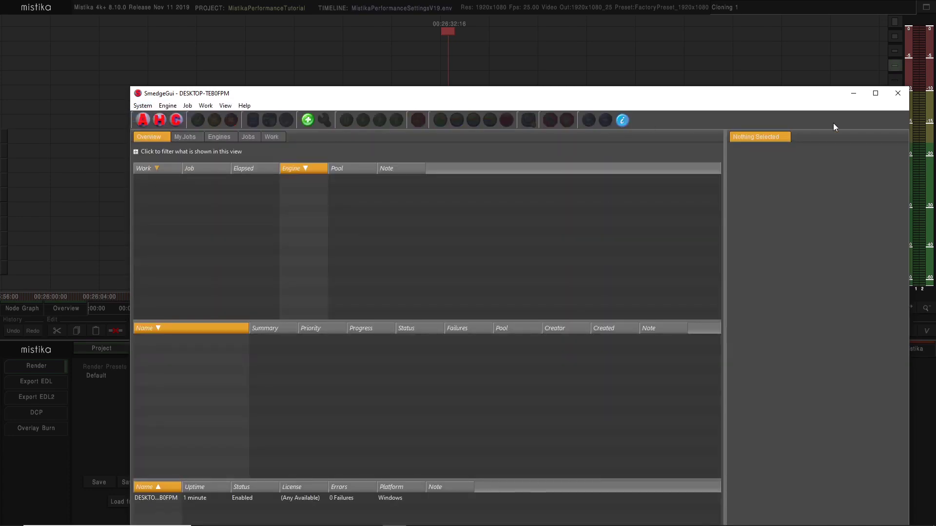
{"action": "left_click", "coordinate": [853, 93]}
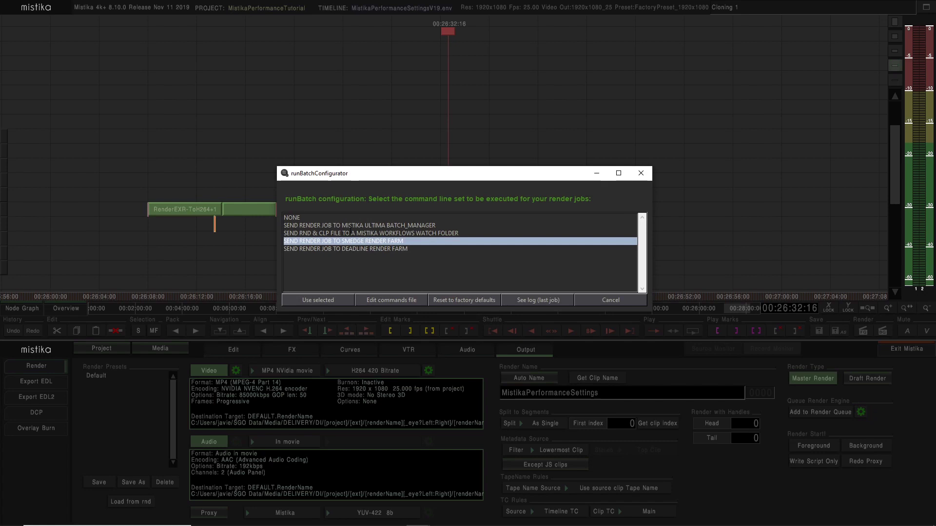
Step: Set the runBatch configuration to SEND RENDER JOB TO SMEDGE RENDER FARM and apply it
{"action": "left_click", "coordinate": [358, 243]}
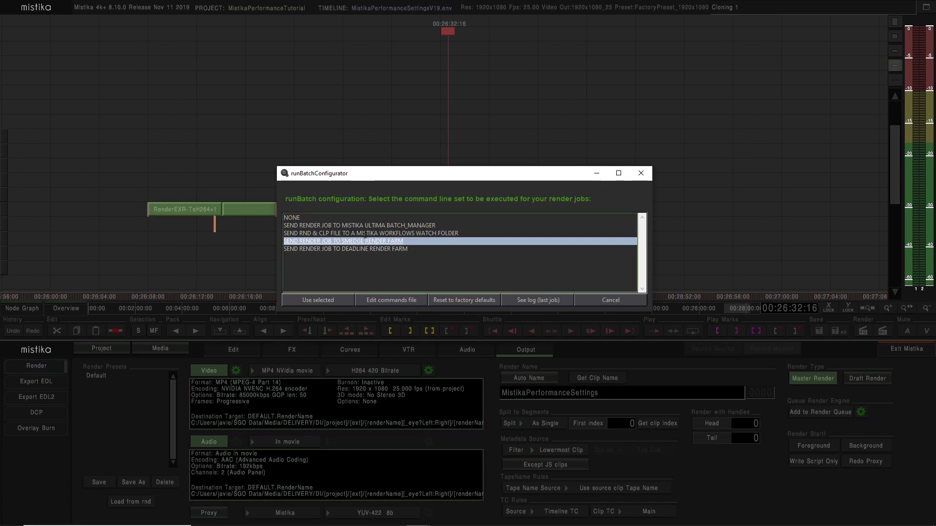
{"action": "left_click", "coordinate": [364, 233]}
{"action": "left_click", "coordinate": [368, 220]}
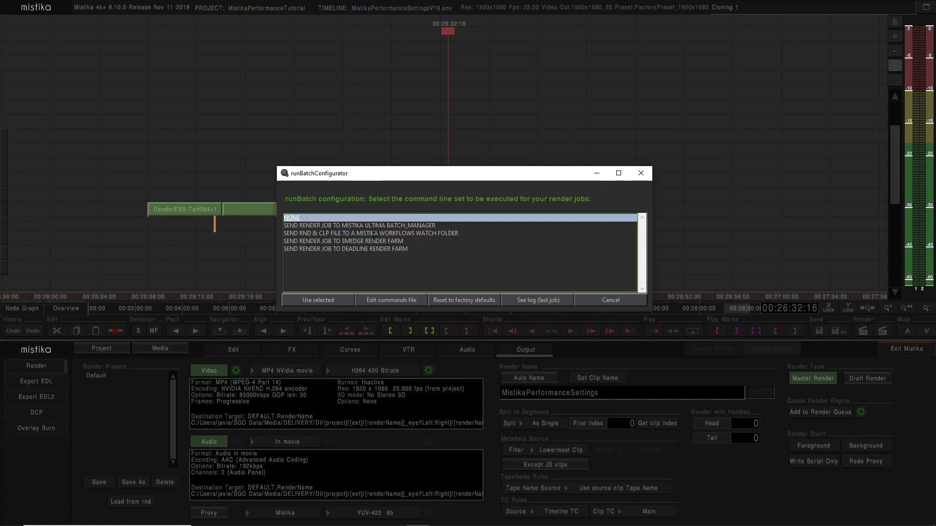
{"action": "left_click", "coordinate": [375, 242]}
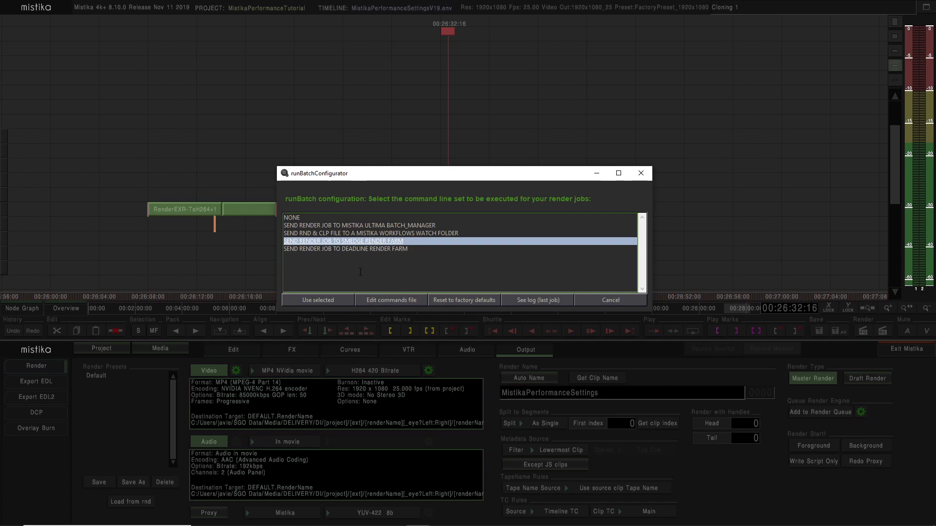
{"action": "left_click", "coordinate": [340, 298]}
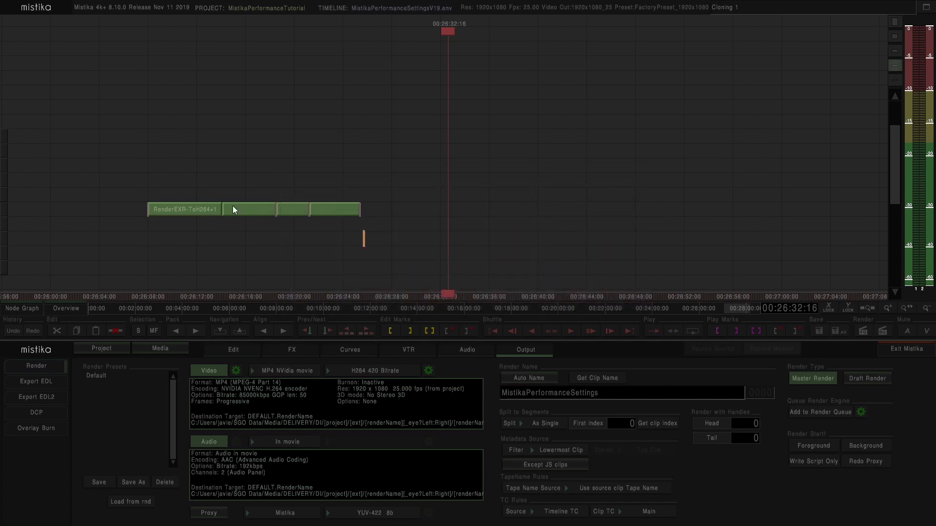
Step: Send the four green RenderEXR-ToH264 clips to the render queue, split By Timecode, with the edit marks set to the selection
{"action": "left_click_drag", "start_coordinate": [234, 197], "coordinate": [361, 227]}
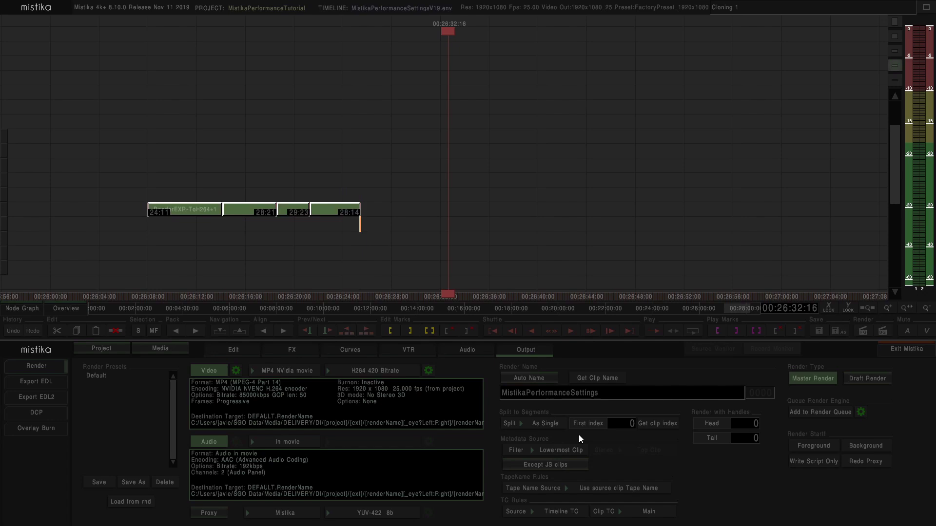
{"action": "left_click", "coordinate": [556, 426]}
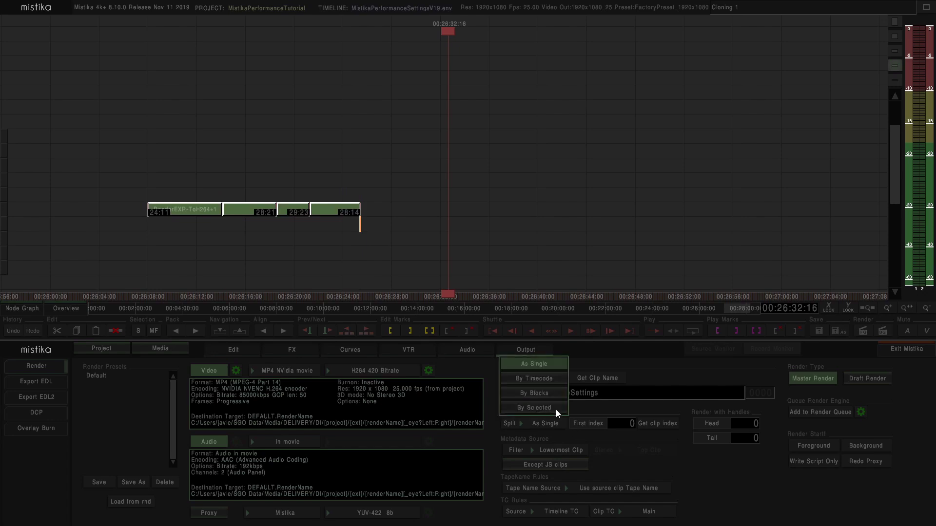
{"action": "left_click", "coordinate": [554, 380]}
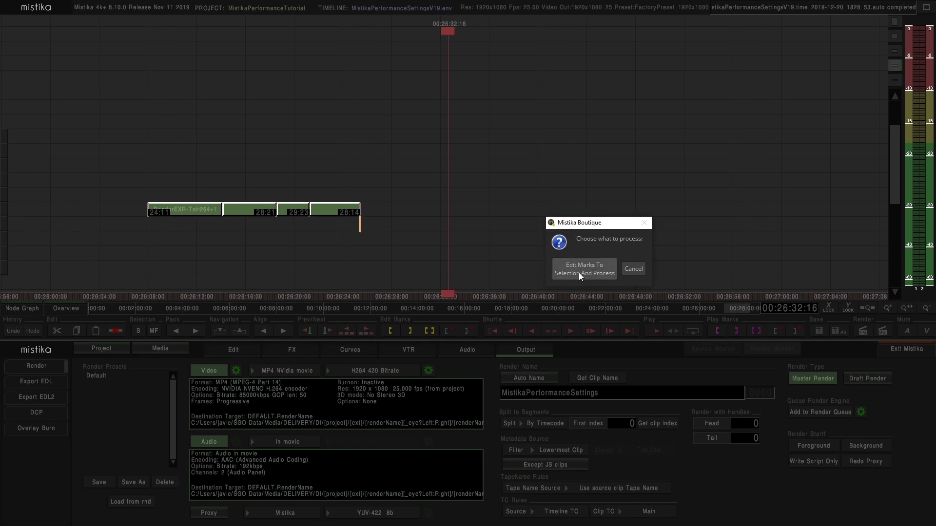
{"action": "left_click", "coordinate": [578, 273]}
Step: Switch to Smedge and monitor the queued render jobs, inspecting the first job's details and widening the Job column of the work list
{"action": "key", "text": "super"}
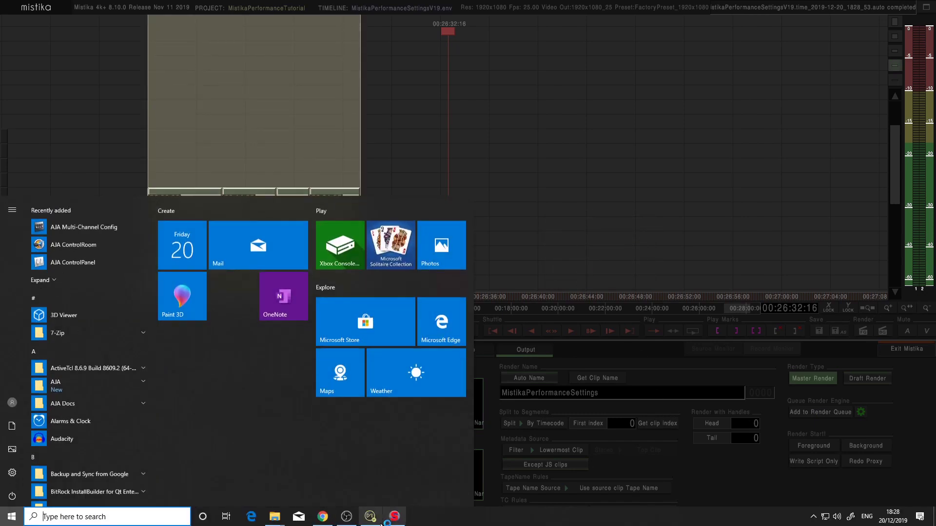
{"action": "key", "text": "super"}
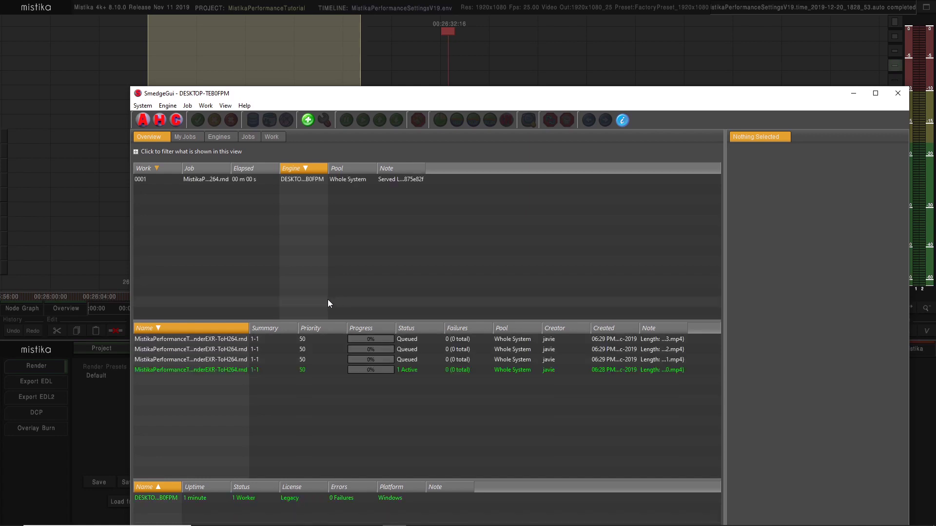
{"action": "left_click", "coordinate": [196, 342]}
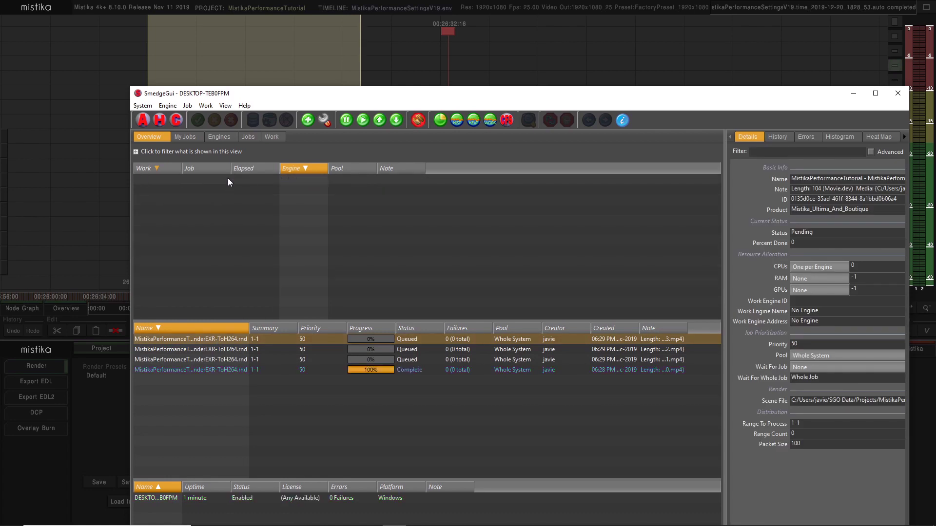
{"action": "left_click_drag", "start_coordinate": [231, 169], "coordinate": [269, 172]}
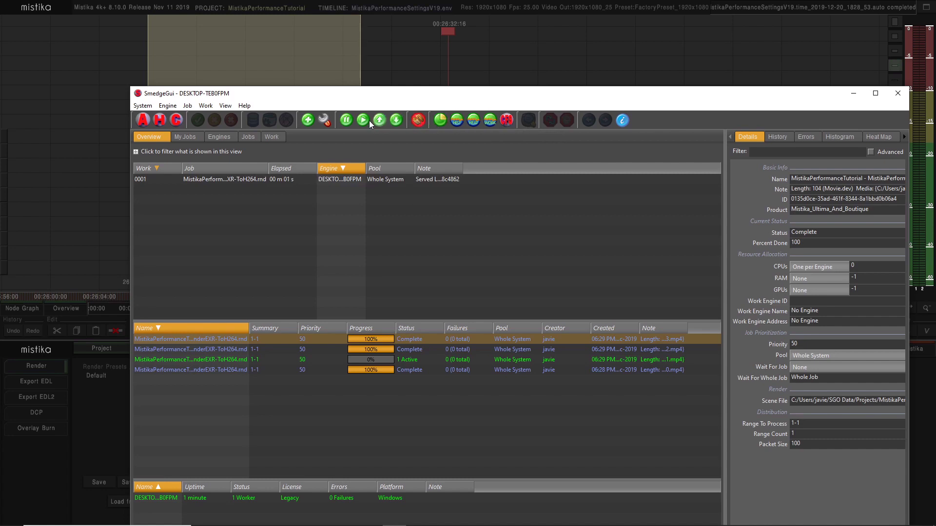
{"action": "left_click", "coordinate": [331, 180]}
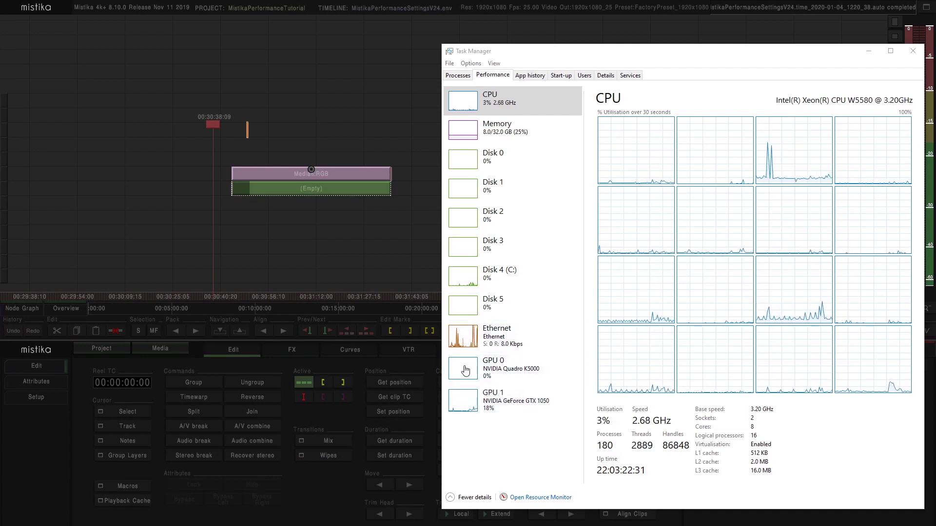
Step: Move the playhead onto the Median RGB stack at 00:30:51:05 and watch the CPU and GPU activity in Task Manager
{"action": "left_click_drag", "start_coordinate": [215, 123], "coordinate": [244, 126]}
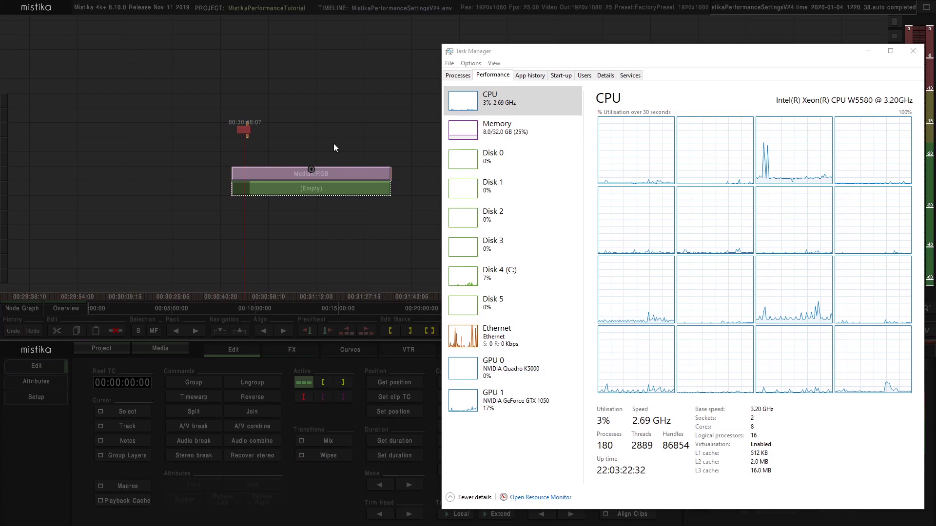
{"action": "left_click_drag", "start_coordinate": [243, 128], "coordinate": [253, 145]}
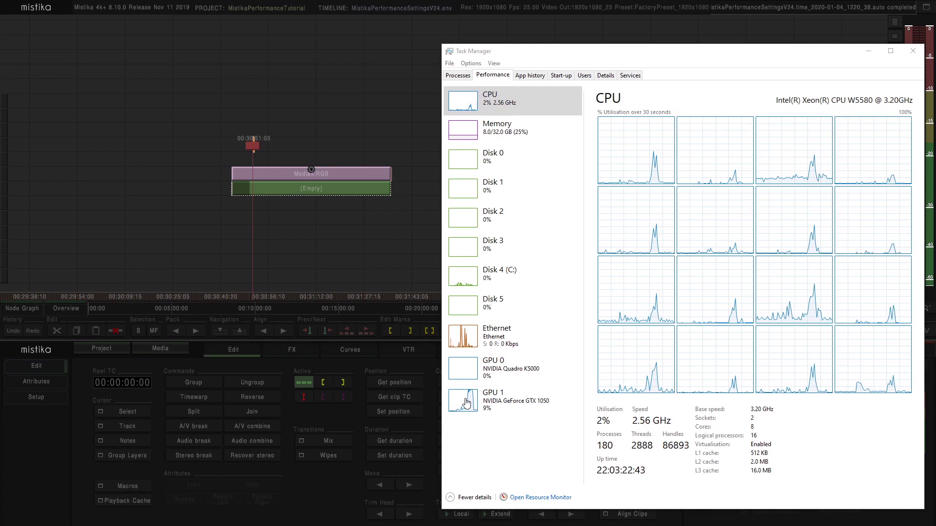
Step: Launch Smedge from its desktop shortcut with OpenGL rendering on the Quadro K5000, and minimise it to return to Mistika
{"action": "key", "text": "super+d"}
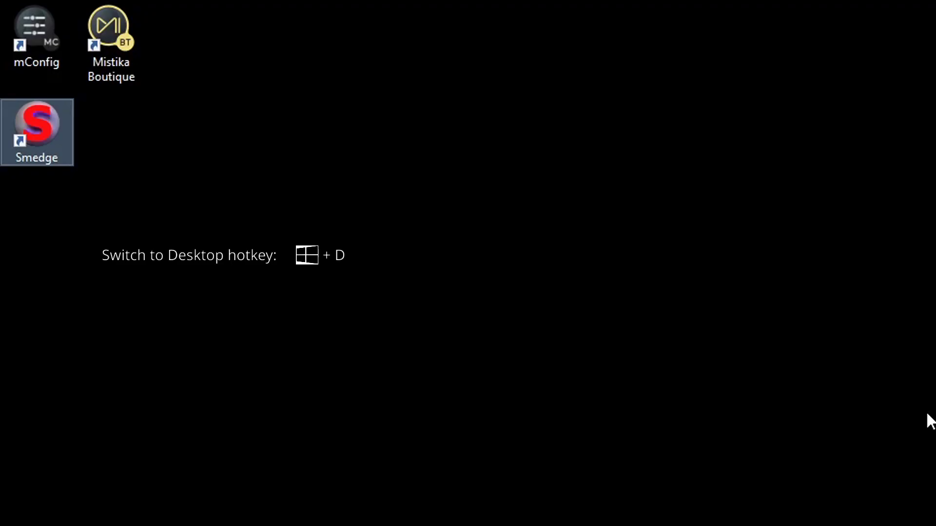
{"action": "right_click", "coordinate": [34, 139]}
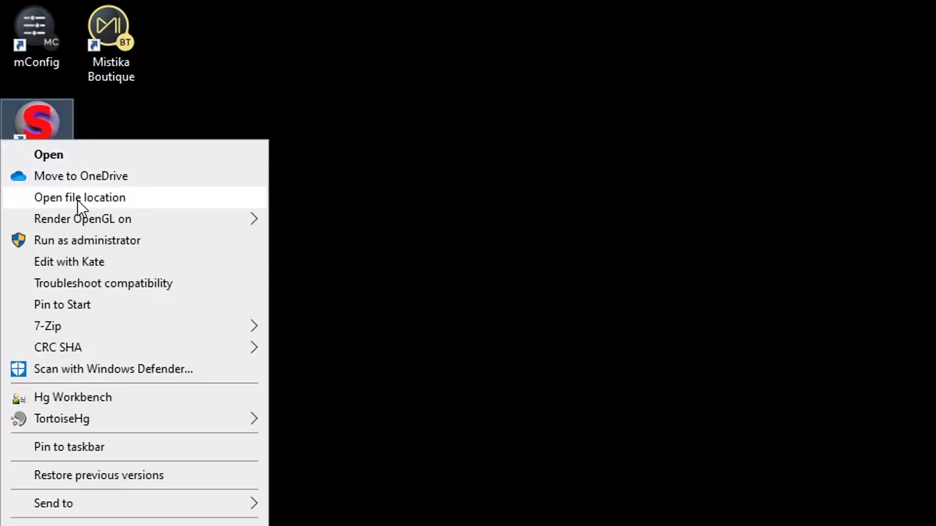
{"action": "mouse_move", "coordinate": [83, 220]}
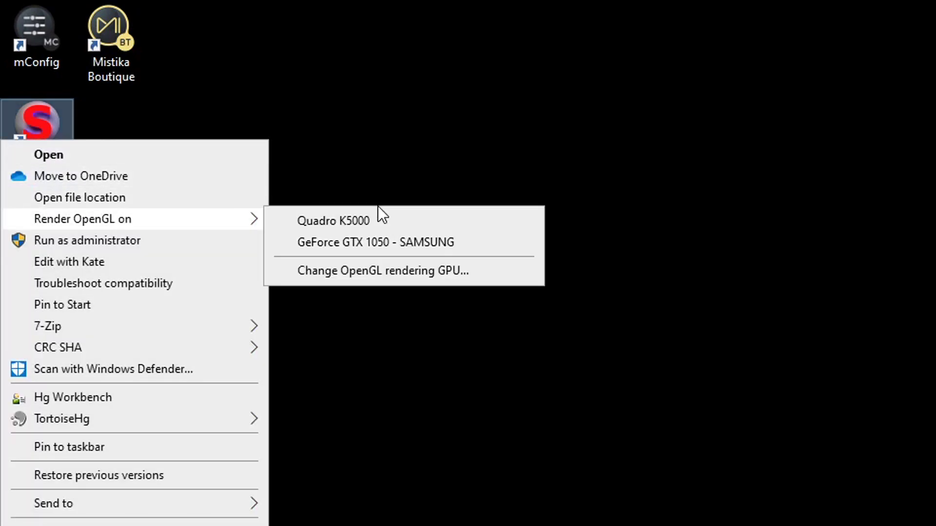
{"action": "left_click", "coordinate": [378, 219]}
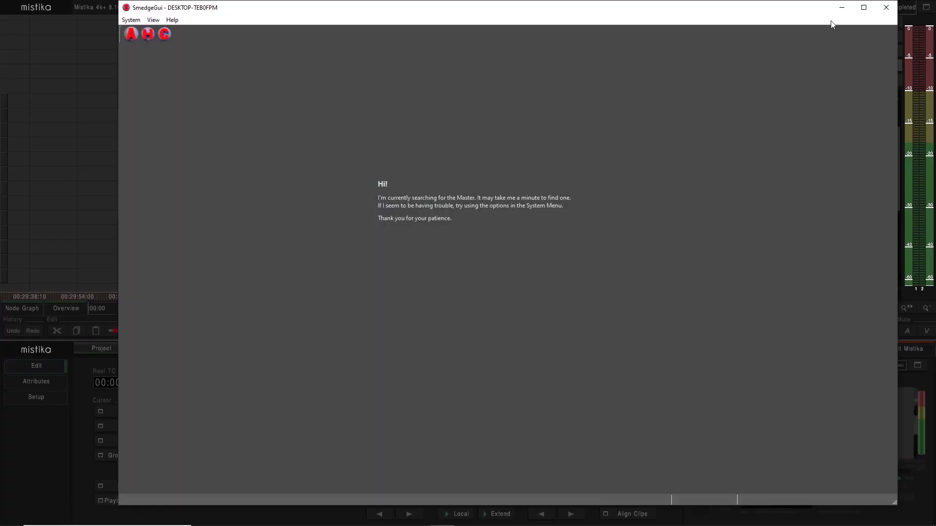
{"action": "left_click", "coordinate": [838, 16]}
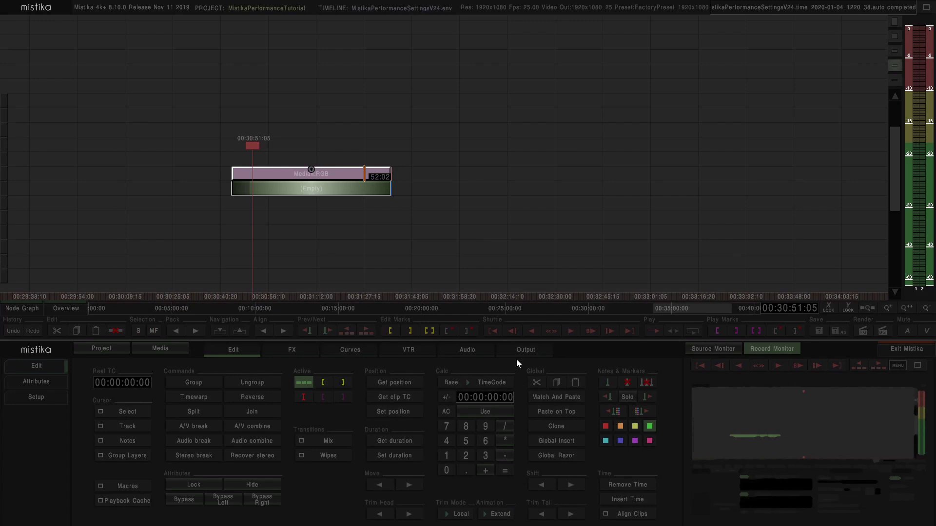
Step: Add the selected Median RGB stack to the render queue with the render name testGPU, overwriting the existing clip
{"action": "left_click", "coordinate": [531, 352]}
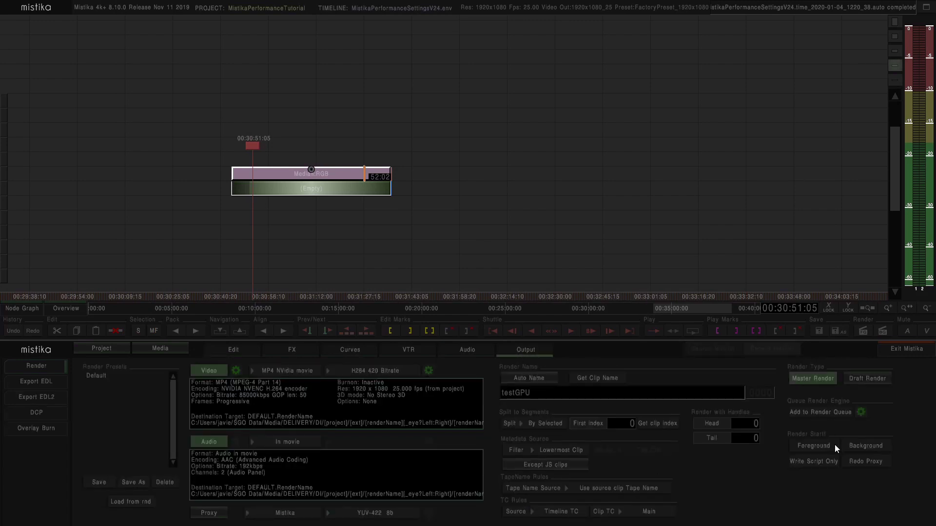
{"action": "left_click", "coordinate": [826, 413]}
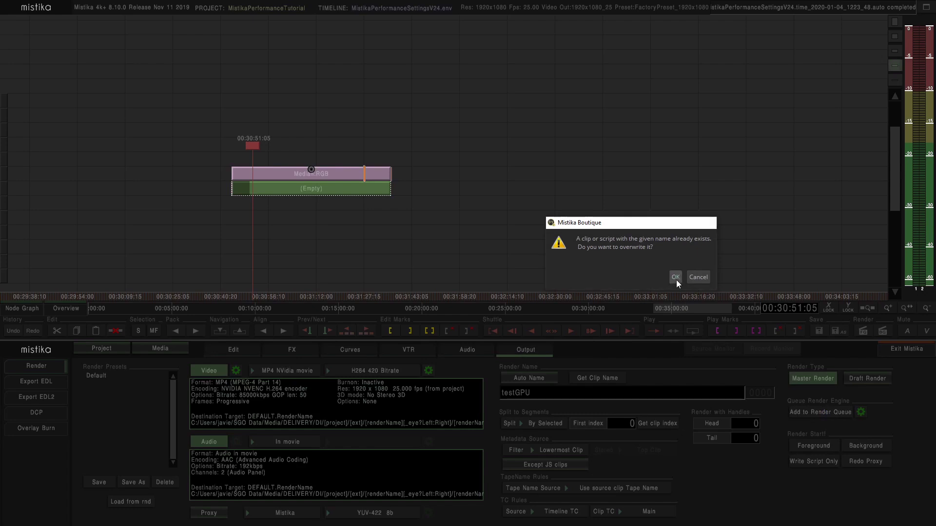
{"action": "left_click", "coordinate": [675, 277]}
Step: Switch to Smedge to check the queued job, open Task Manager's performance view over it, and minimise Smedge to return to Mistika
{"action": "key", "text": "super"}
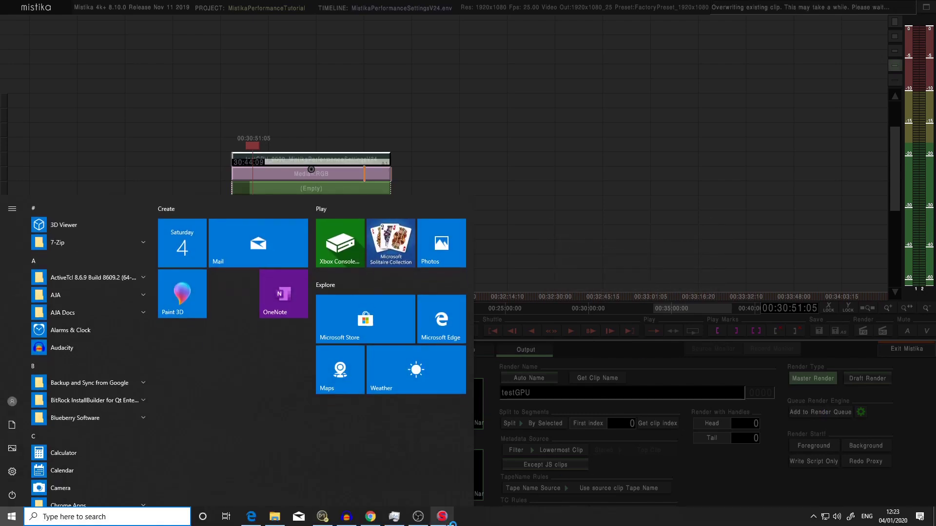
{"action": "left_click", "coordinate": [442, 516]}
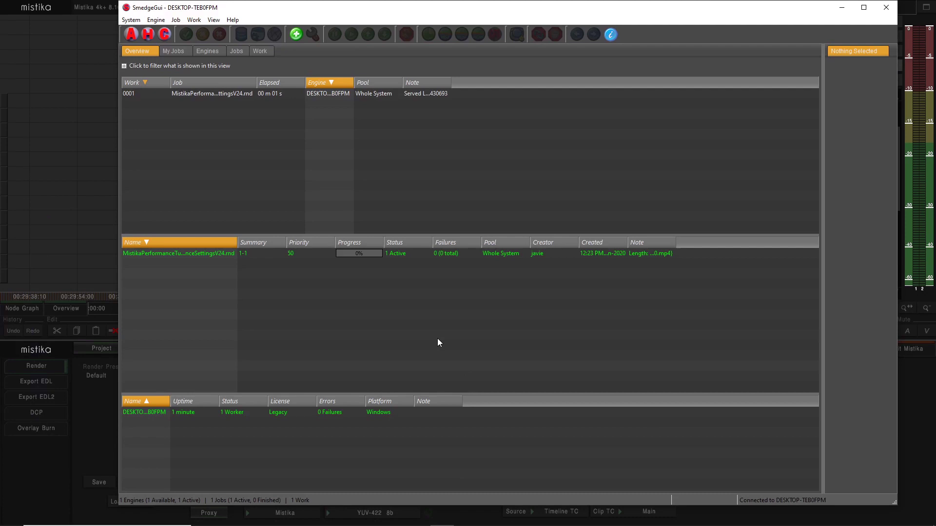
{"action": "key", "text": "ctrl+shift+Escape"}
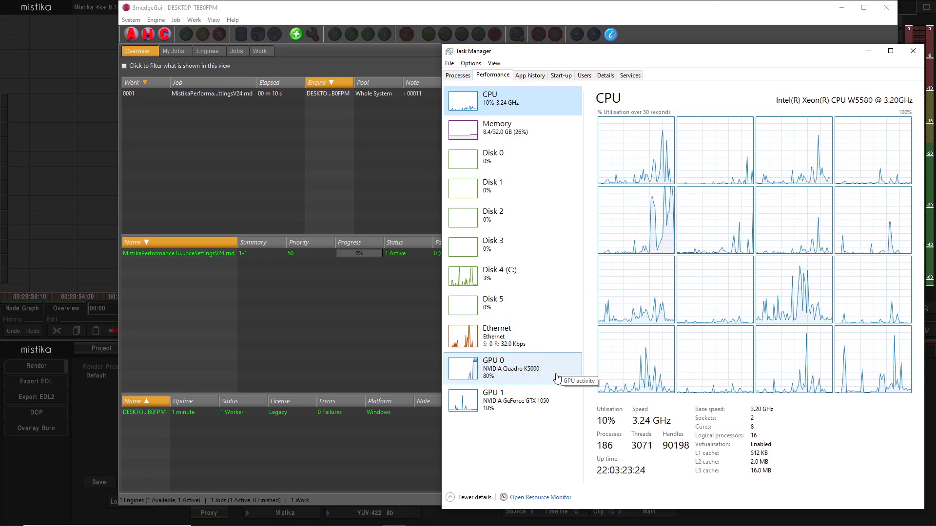
{"action": "left_click", "coordinate": [848, 9]}
{"action": "left_click", "coordinate": [849, 9]}
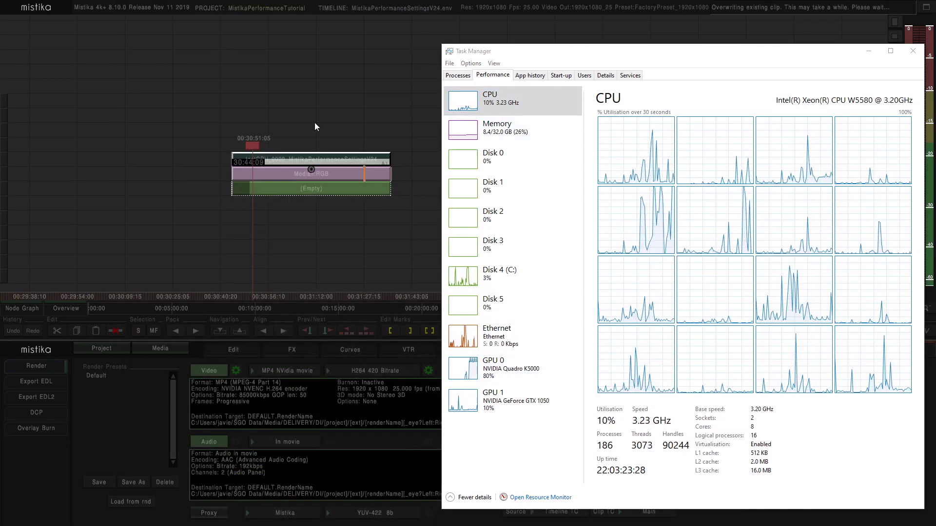
Step: Move the playhead back and forth over the start of the Median RGB stack while watching both GPUs' activity in Task Manager
{"action": "left_click_drag", "start_coordinate": [253, 145], "coordinate": [262, 172]}
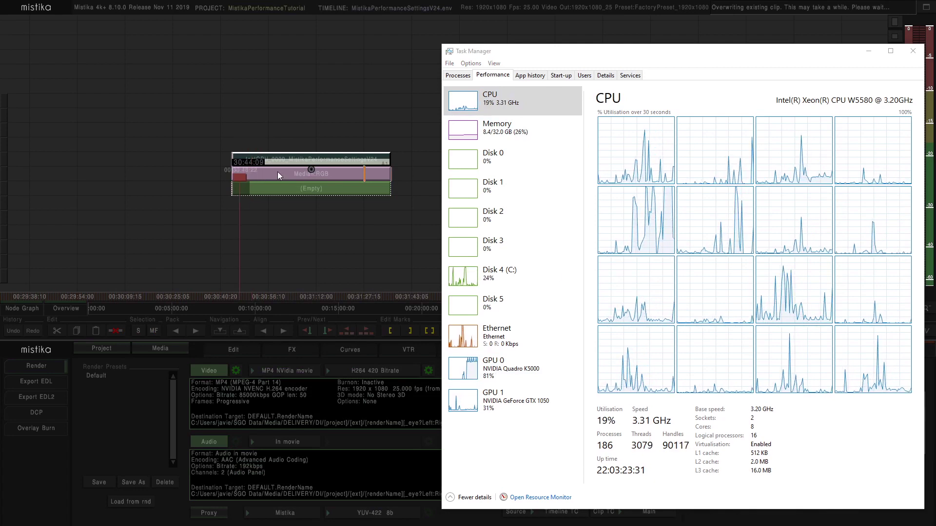
{"action": "left_click", "coordinate": [256, 170]}
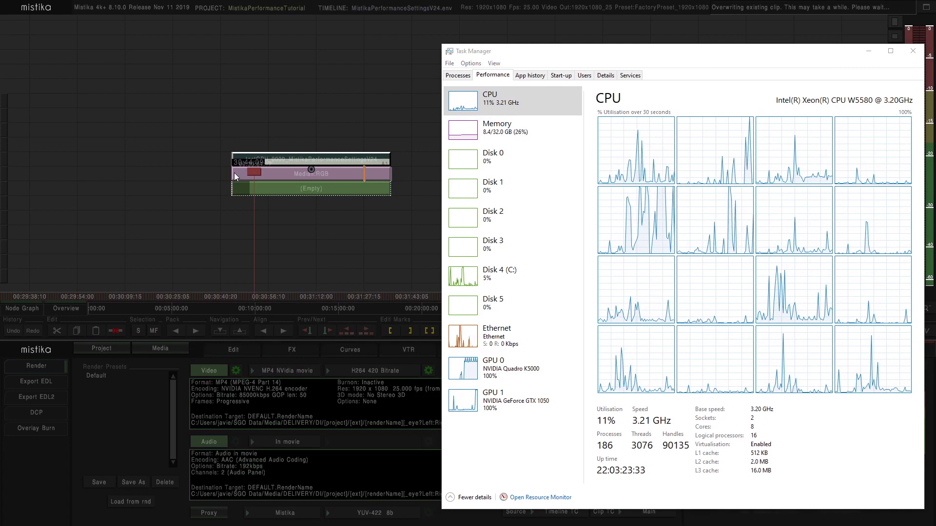
{"action": "left_click", "coordinate": [234, 172]}
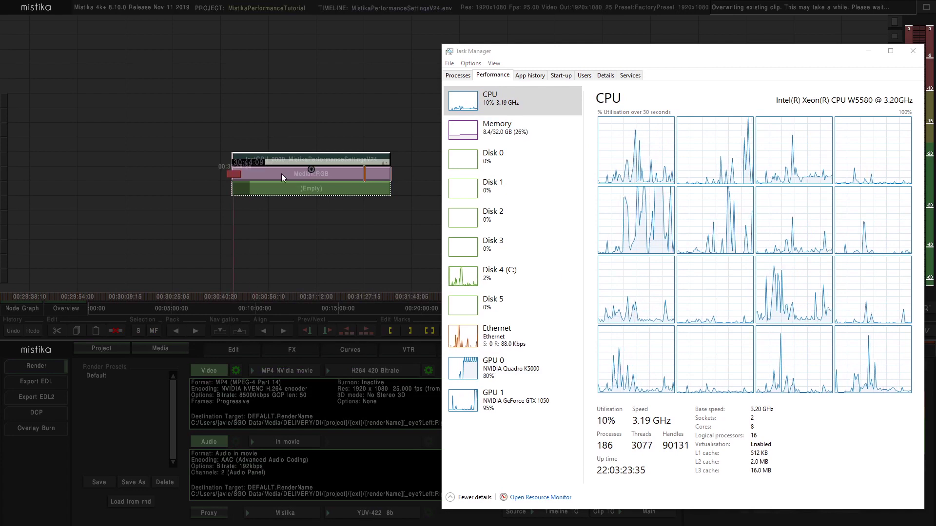
{"action": "left_click", "coordinate": [250, 173]}
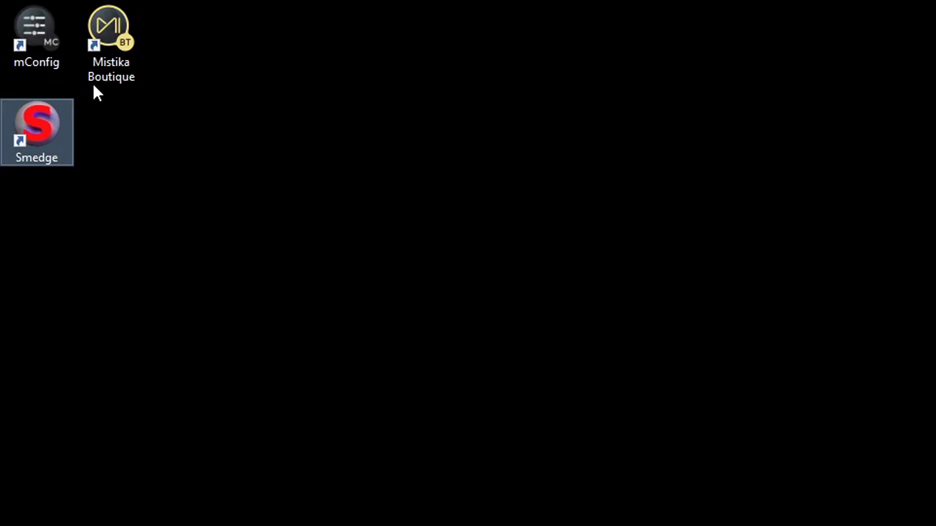
Step: Open the OpenGL rendering GPU choices for the Mistika Boutique desktop shortcut
{"action": "left_click", "coordinate": [104, 34]}
{"action": "right_click", "coordinate": [105, 35]}
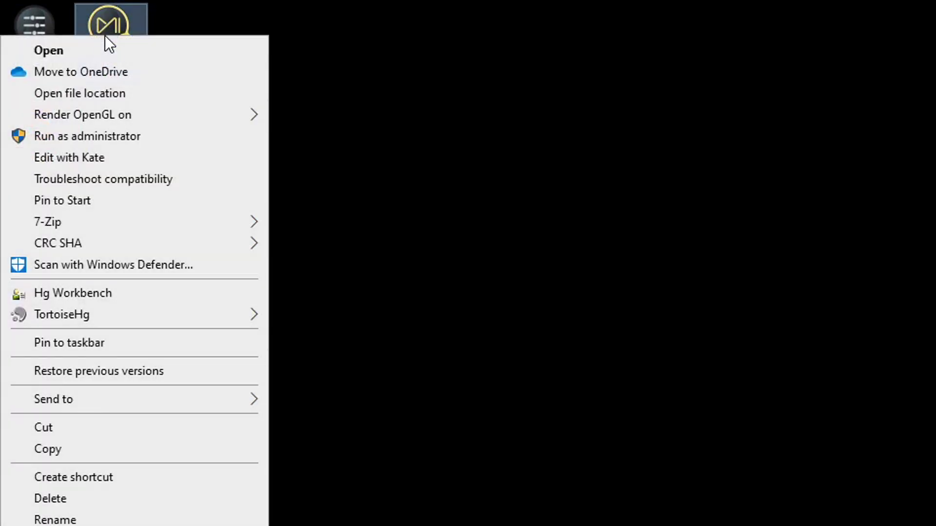
{"action": "mouse_move", "coordinate": [144, 114]}
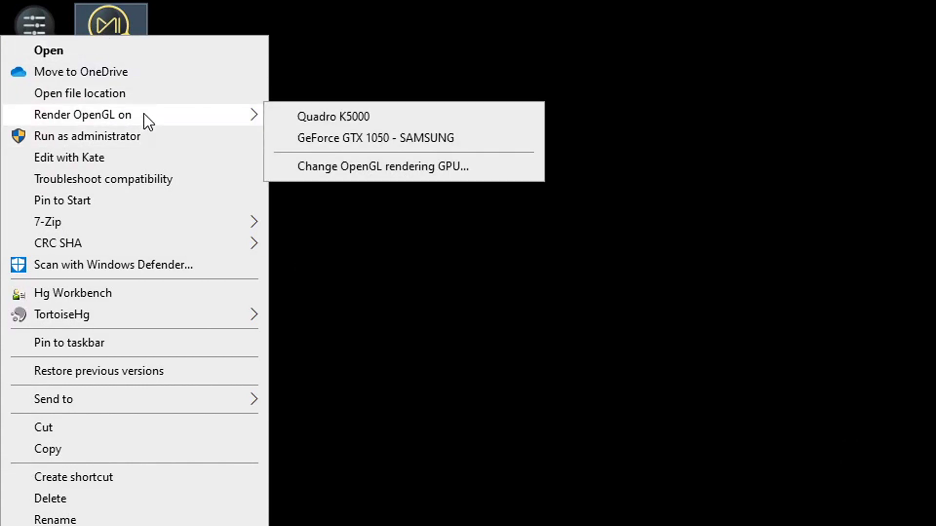